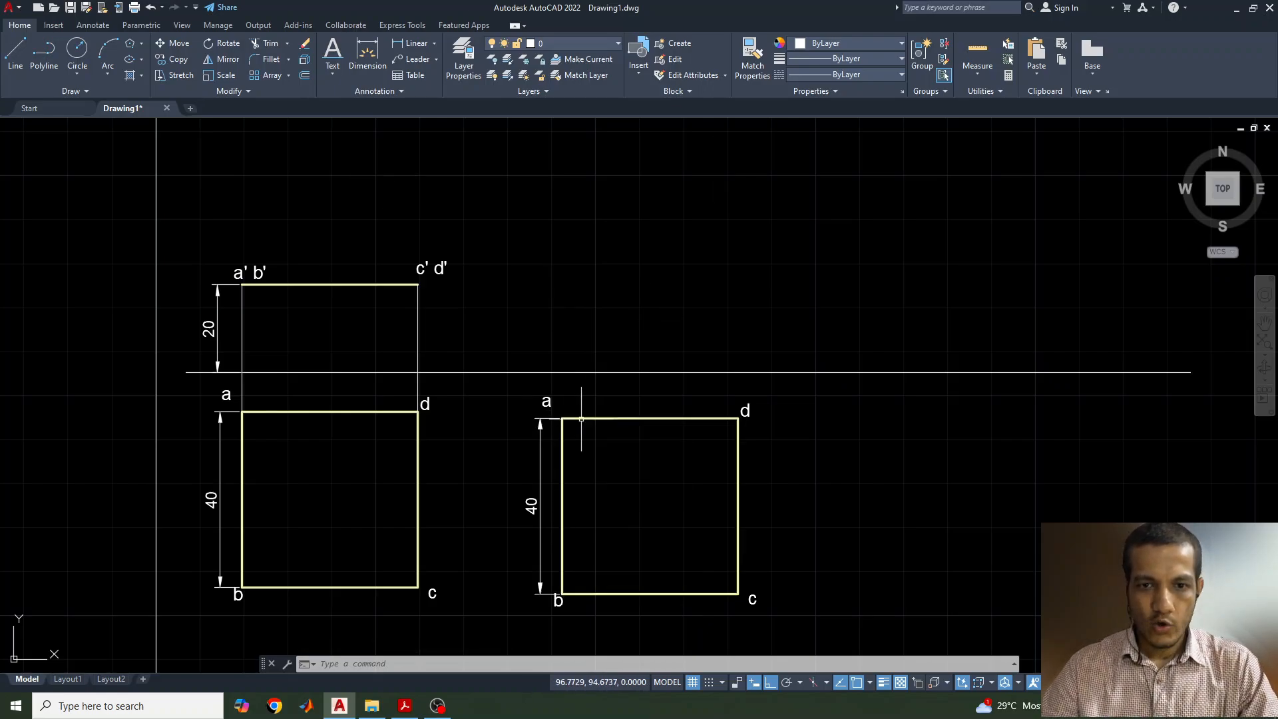
Rotate the second square by -30° about its corner a and delete its vertical dimension
{"action": "left_click", "coordinate": [619, 417]}
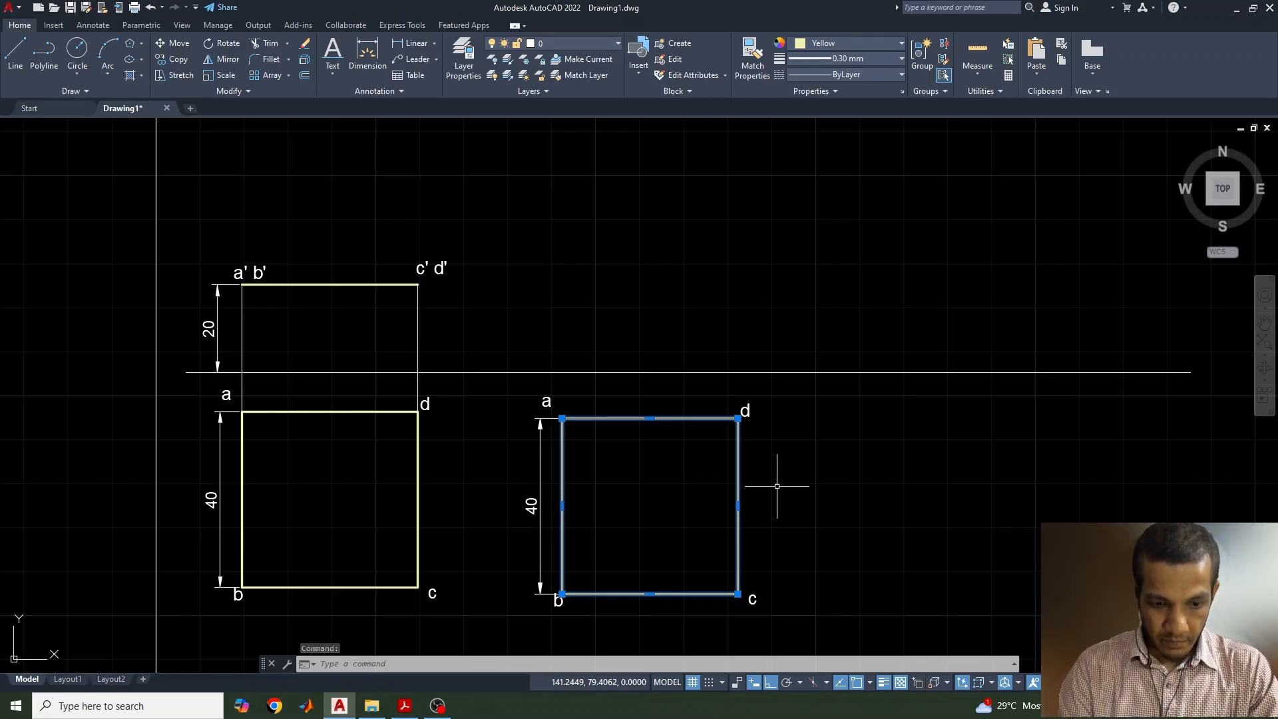
{"action": "type", "text": "ta"}
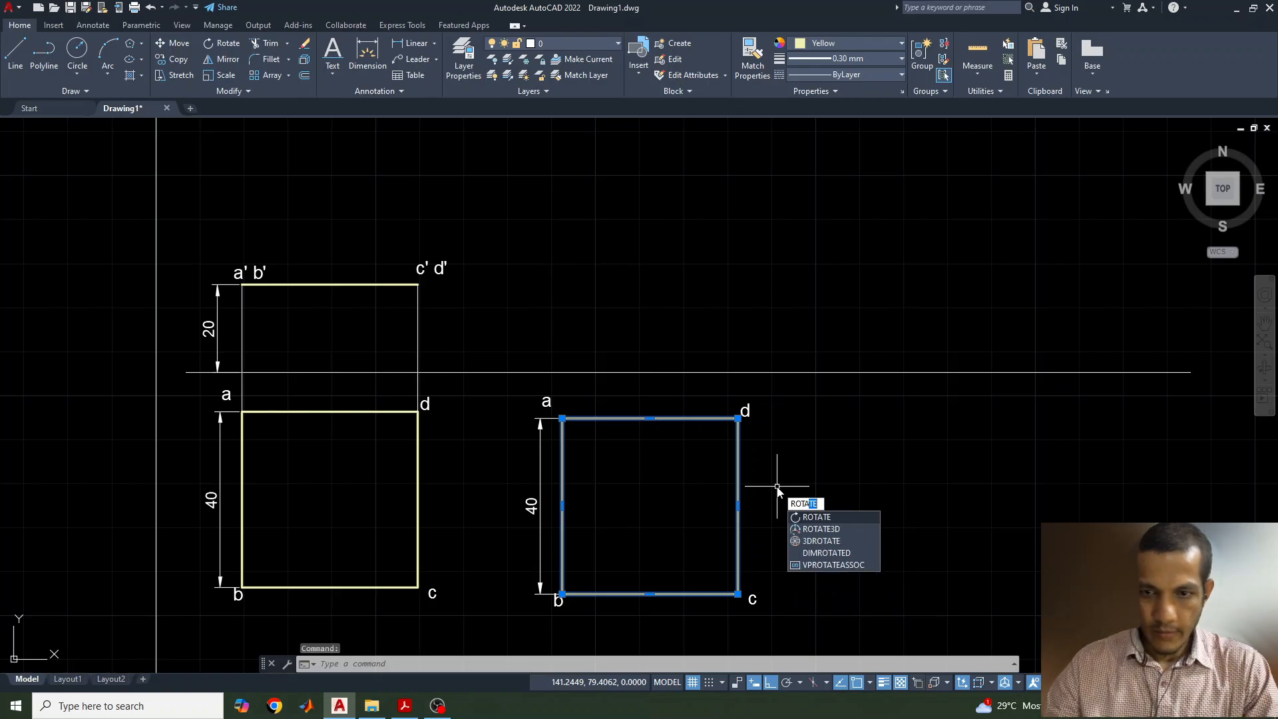
{"action": "left_click", "coordinate": [855, 517]}
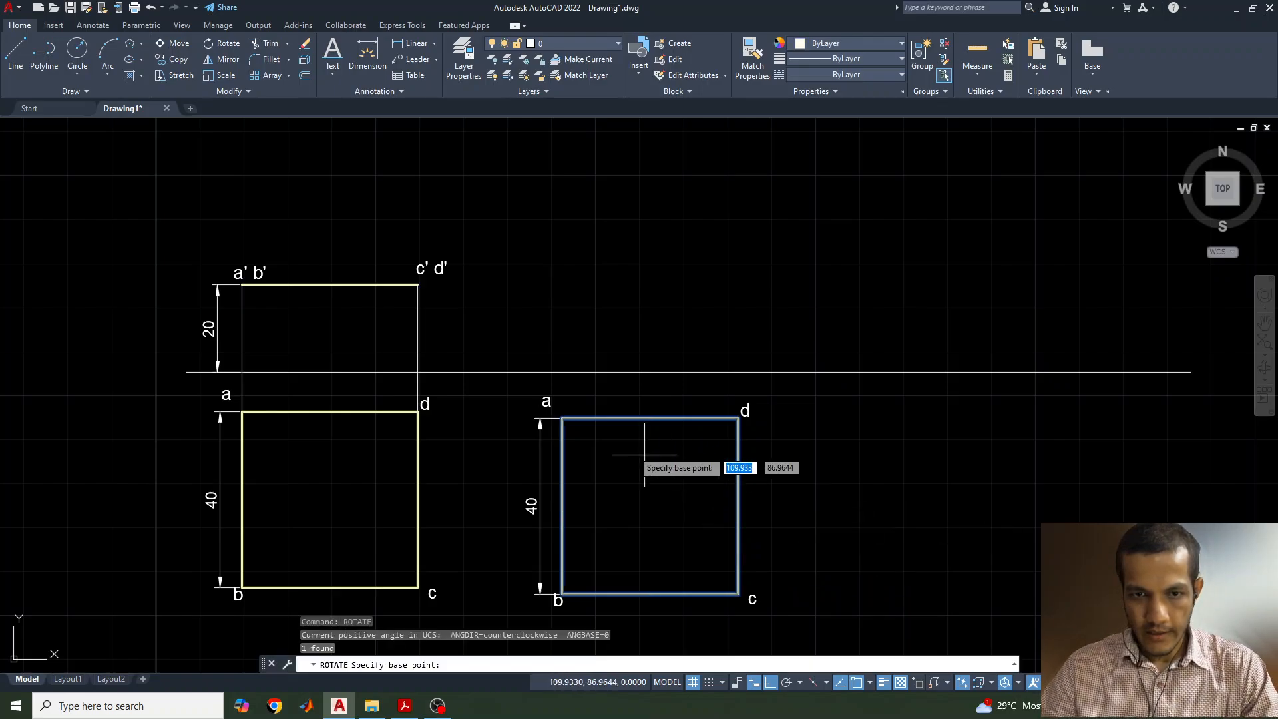
{"action": "left_click", "coordinate": [562, 419]}
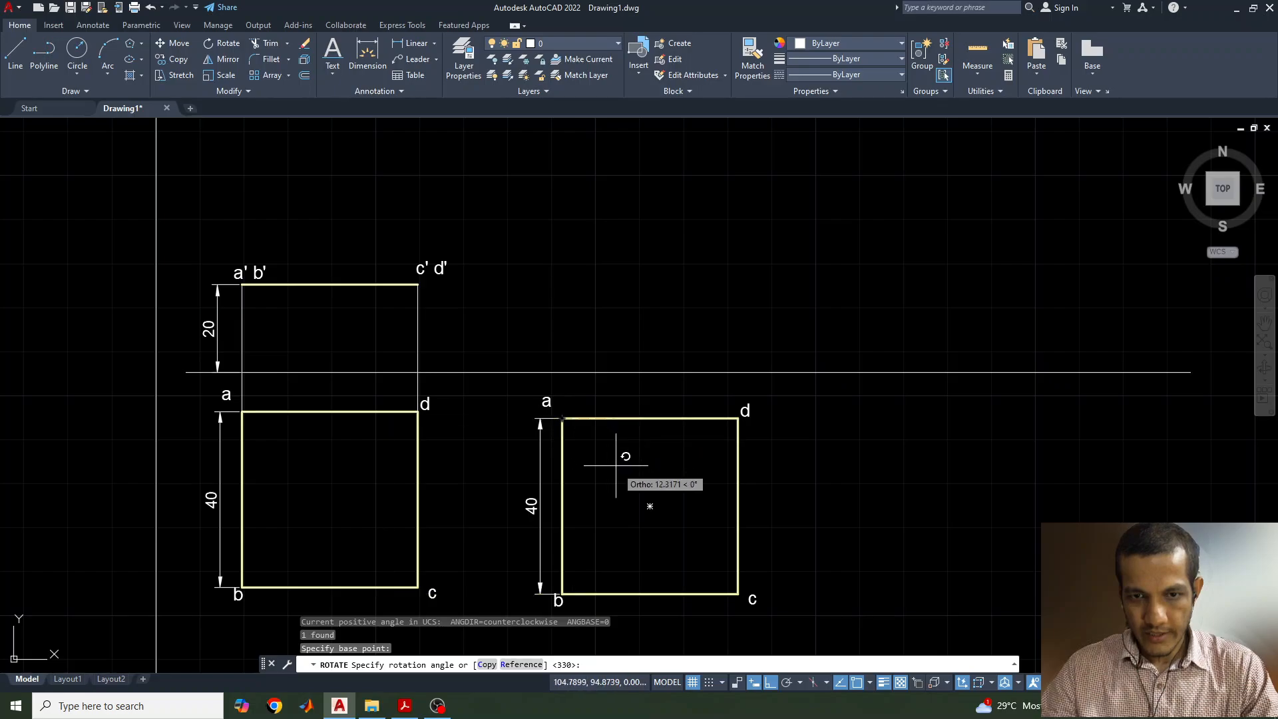
{"action": "type", "text": "-30"}
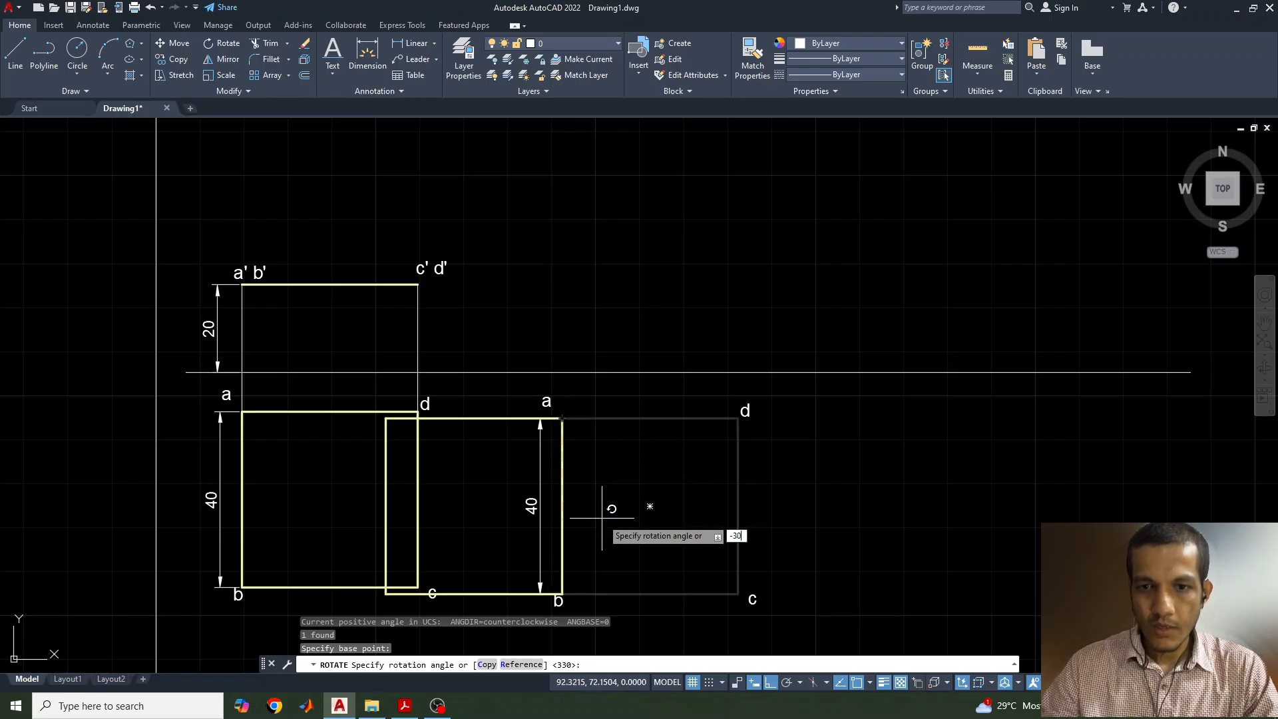
{"action": "key", "text": "Return"}
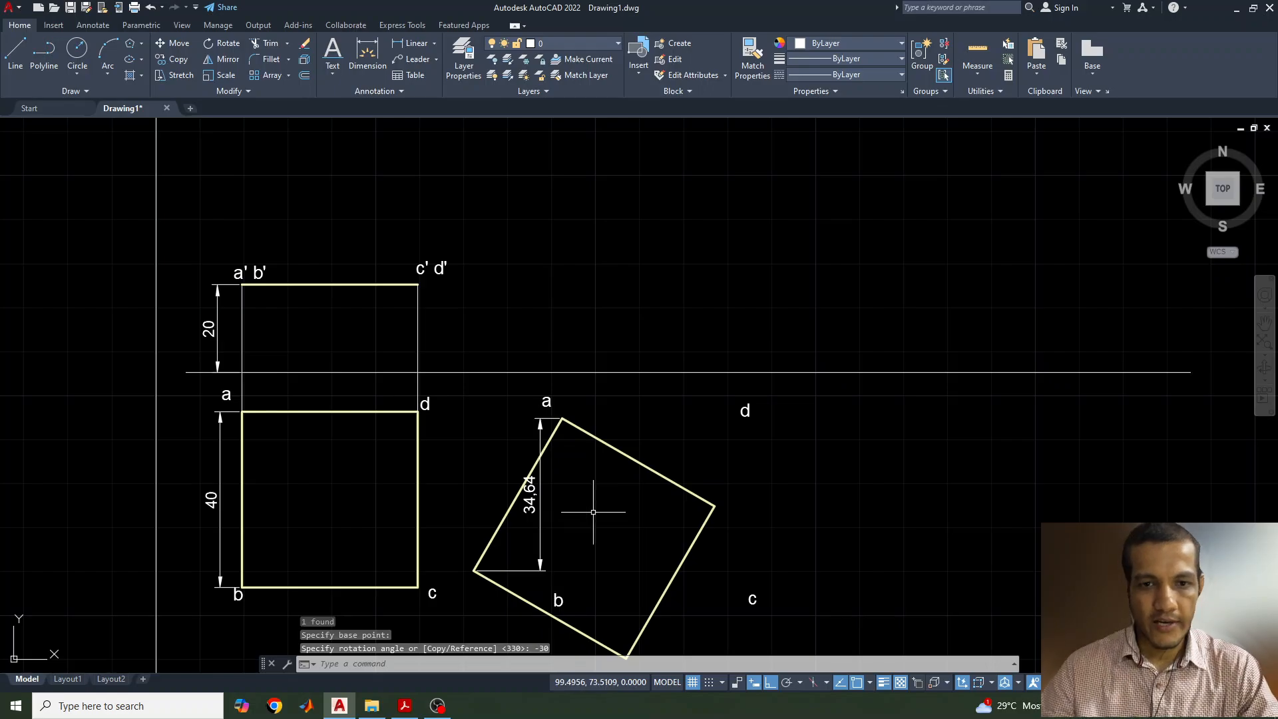
{"action": "left_click", "coordinate": [544, 492]}
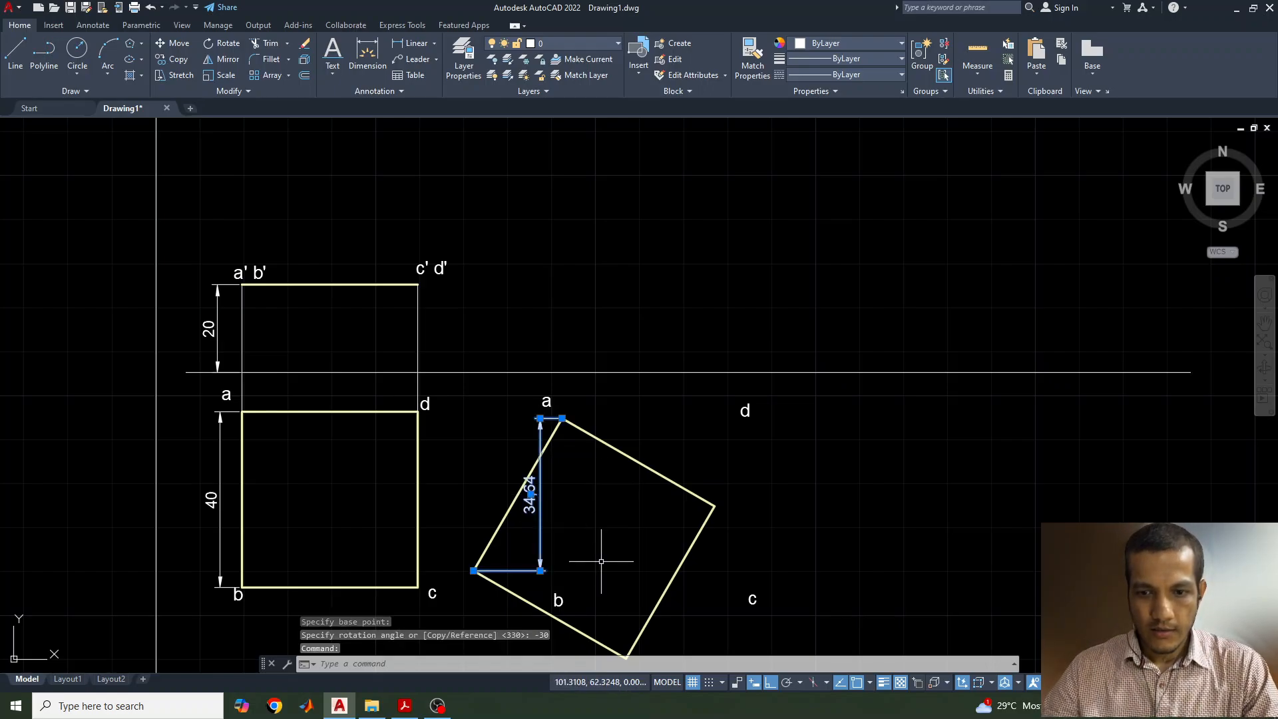
{"action": "key", "text": "Delete"}
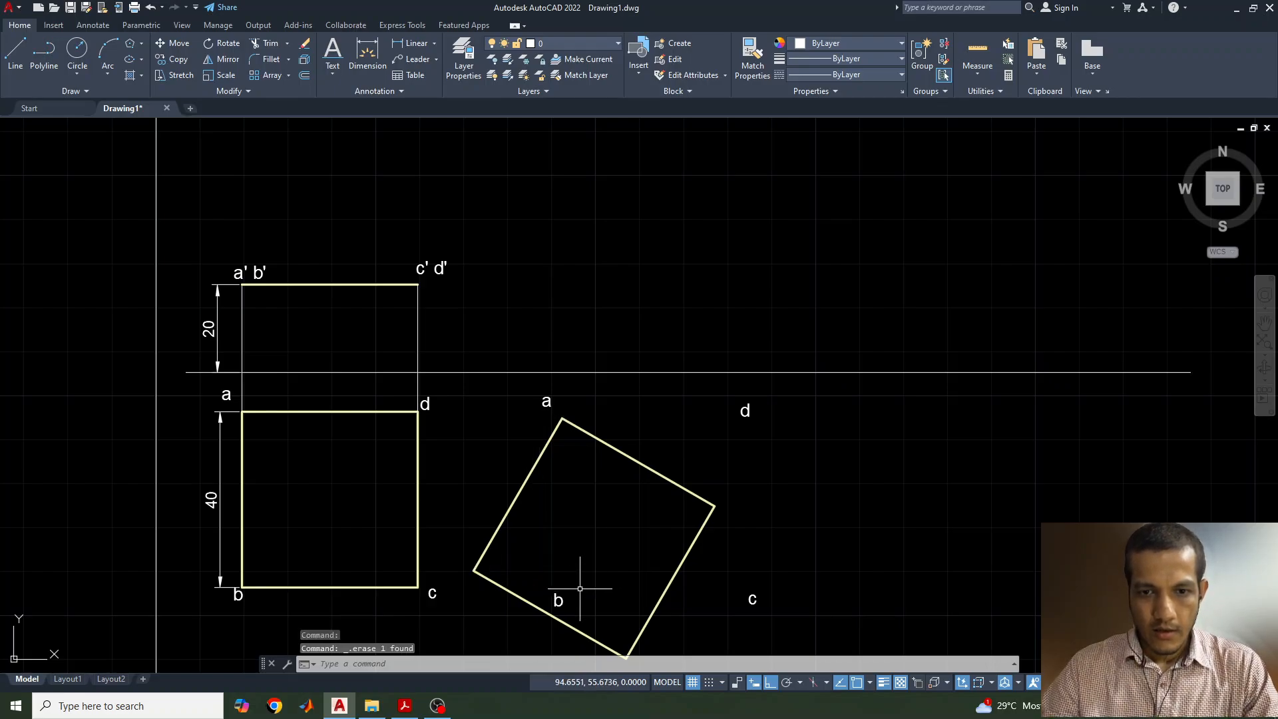
Turn Ortho off and move the labels b, d and c beside their matching corners of the rotated square
{"action": "left_click", "coordinate": [557, 598]}
{"action": "left_click", "coordinate": [554, 606]}
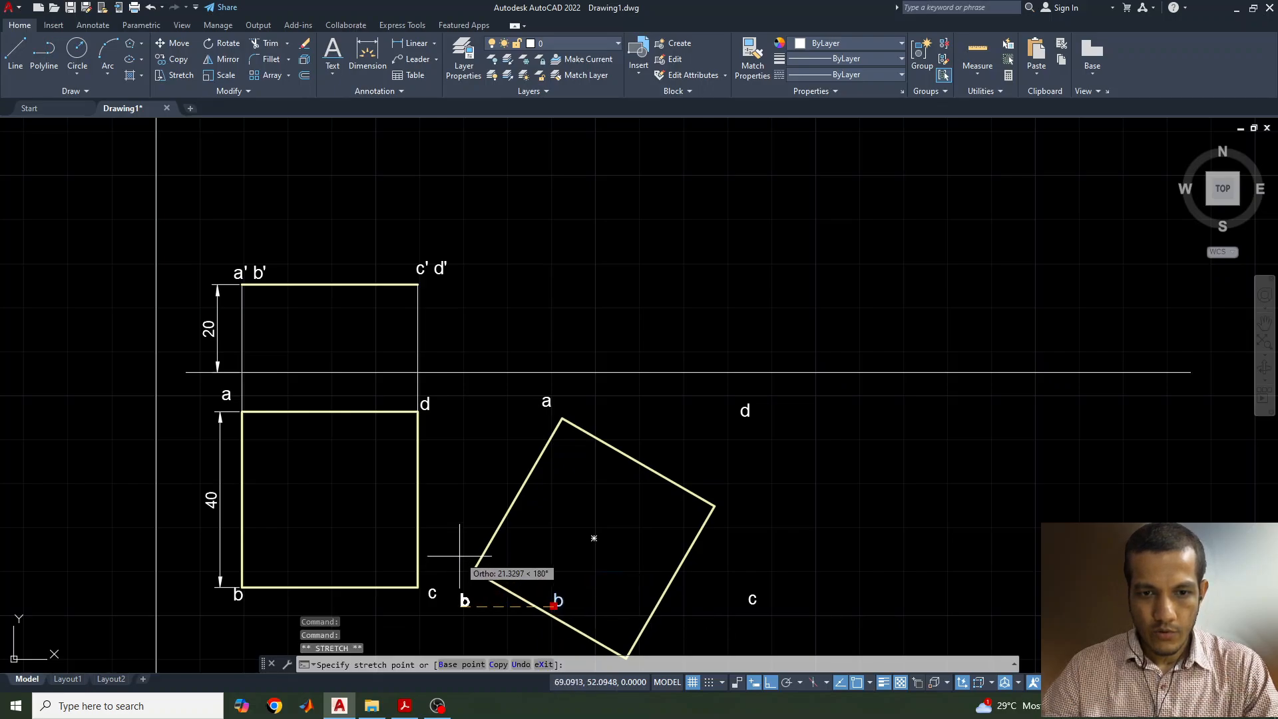
{"action": "key", "text": "F8"}
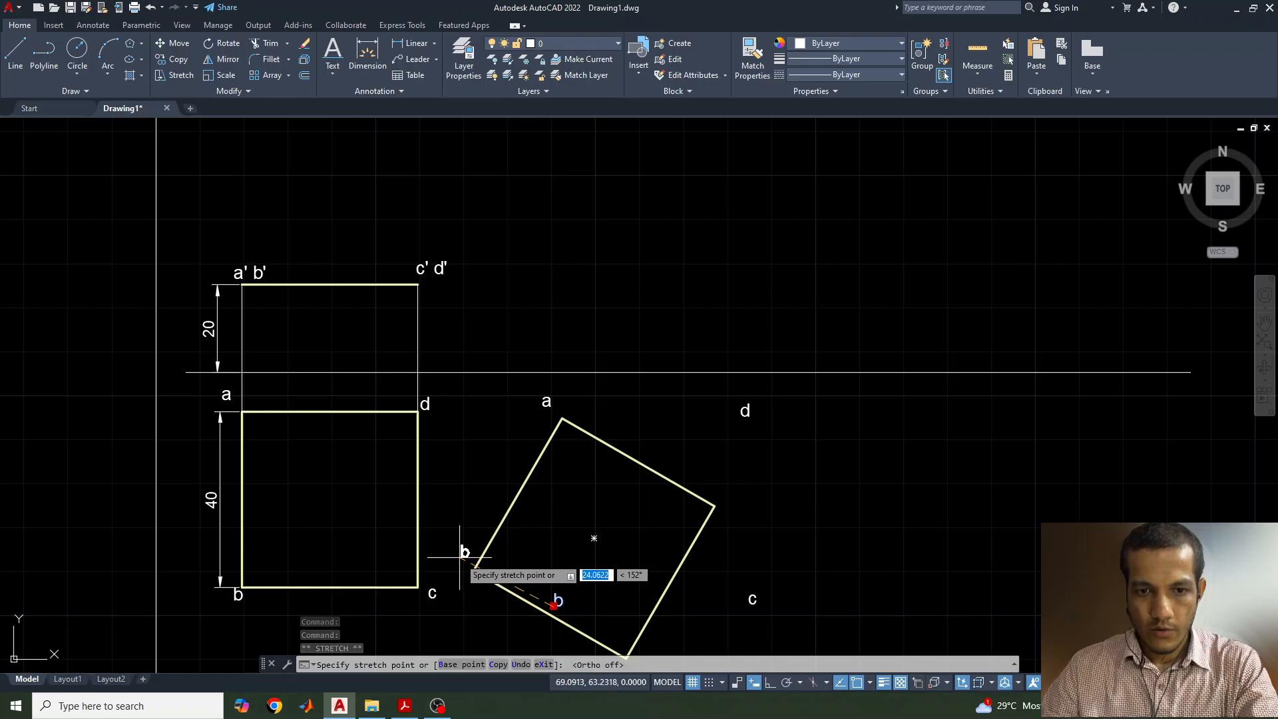
{"action": "left_click", "coordinate": [458, 558]}
{"action": "left_click", "coordinate": [746, 416]}
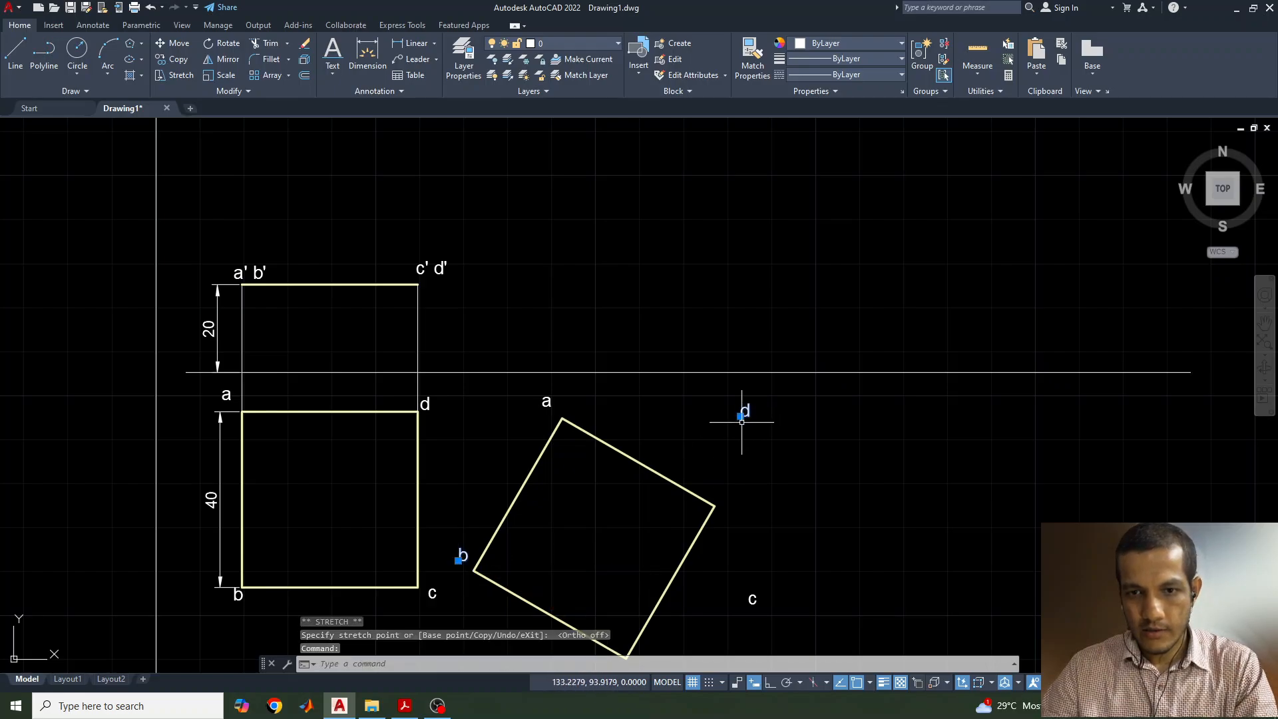
{"action": "left_click", "coordinate": [740, 417]}
{"action": "left_click", "coordinate": [725, 513]}
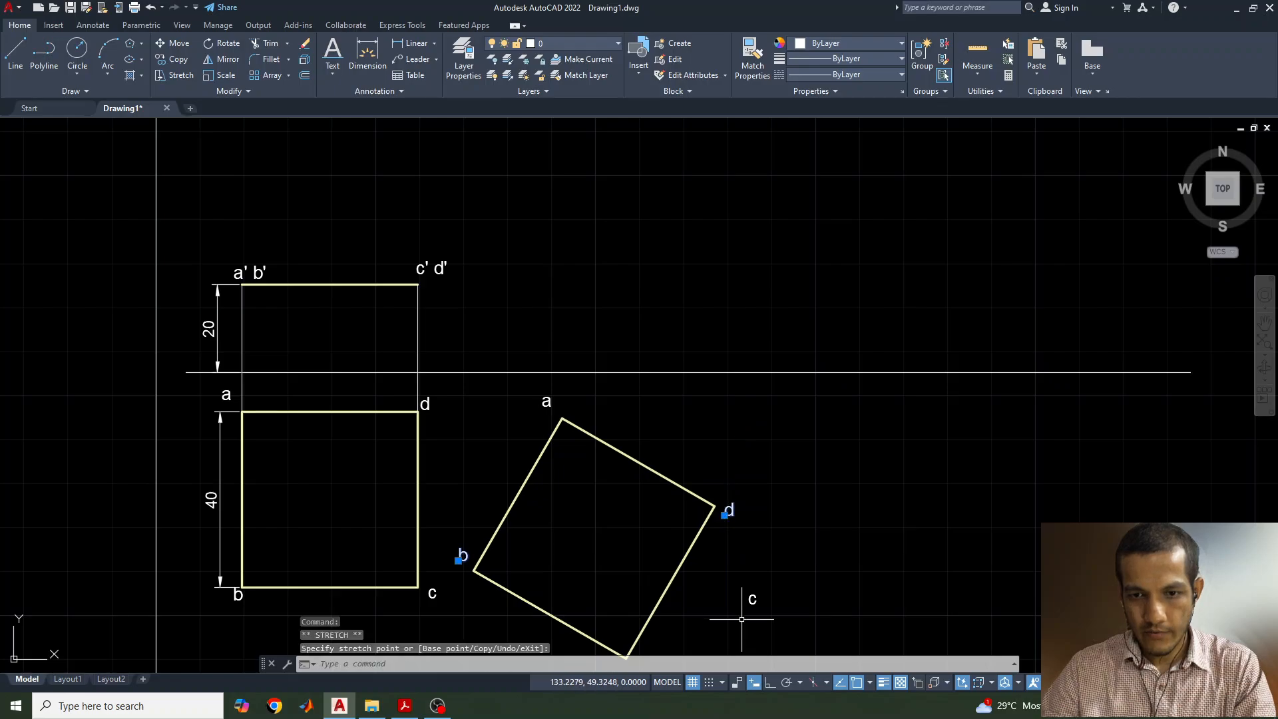
{"action": "mouse_move", "coordinate": [733, 579]}
{"action": "middle_mouse_down"}
{"action": "mouse_move", "coordinate": [719, 522]}
{"action": "mouse_move", "coordinate": [736, 530]}
{"action": "middle_mouse_up"}
{"action": "left_click", "coordinate": [736, 529]}
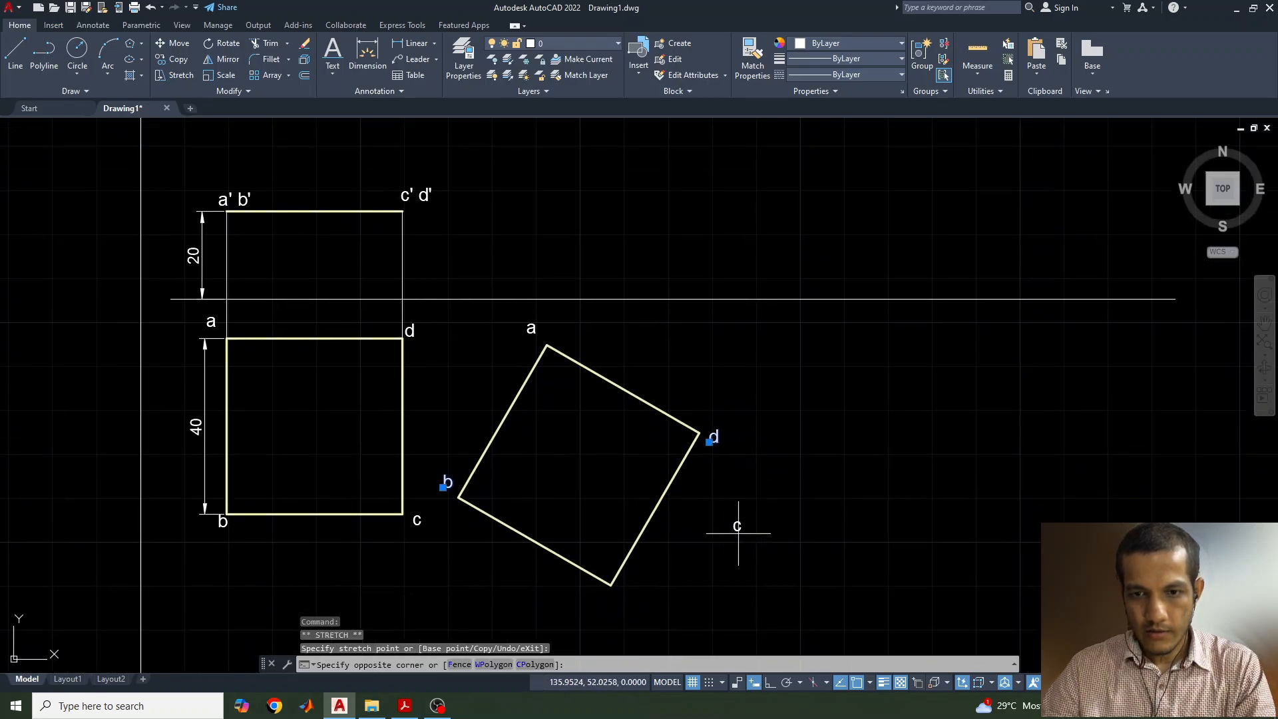
{"action": "left_click", "coordinate": [732, 523]}
{"action": "left_click", "coordinate": [733, 530]}
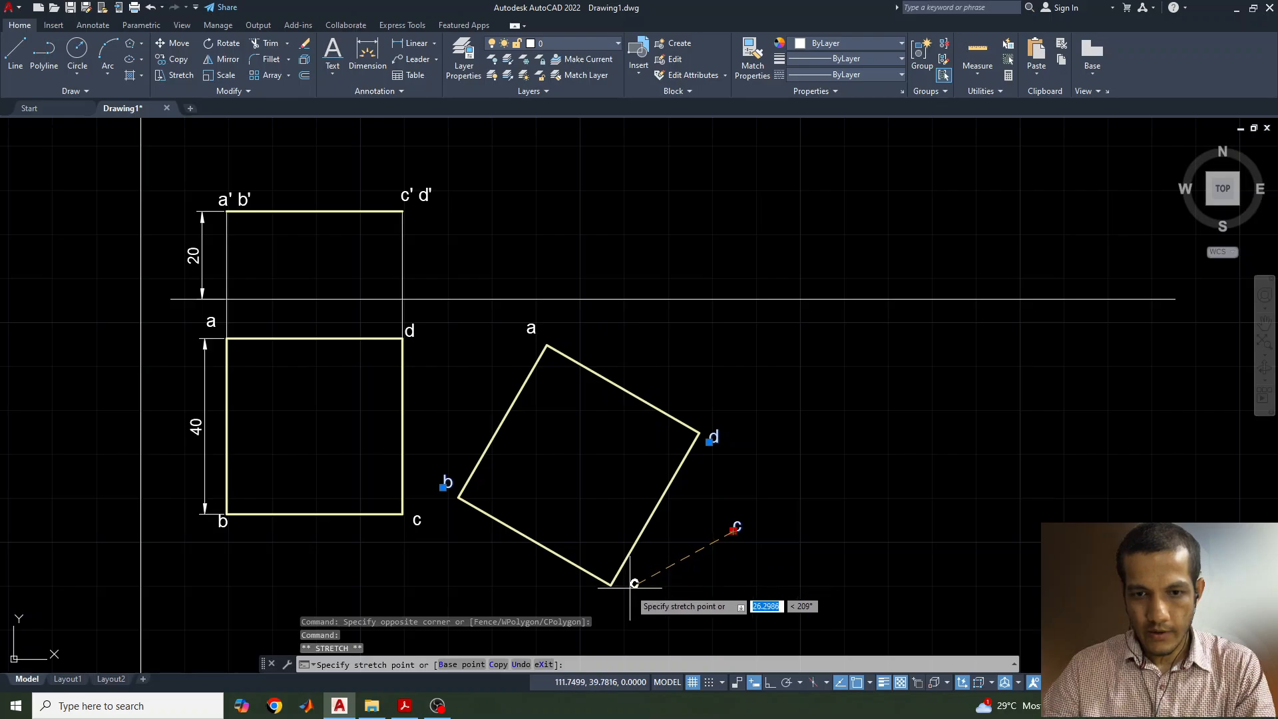
{"action": "left_click", "coordinate": [621, 590]}
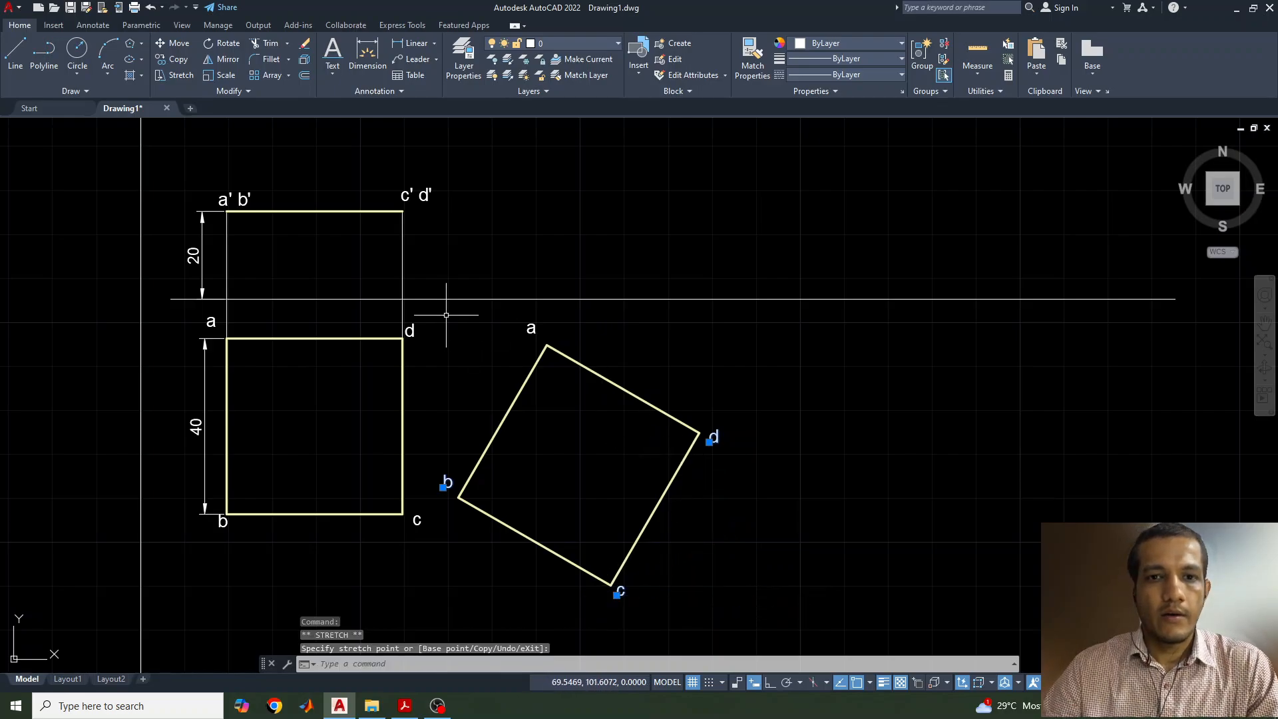
Add an angular dimension between the long horizontal reference line and edge ad of the rotated square
{"action": "left_click", "coordinate": [433, 43]}
{"action": "left_click", "coordinate": [410, 127]}
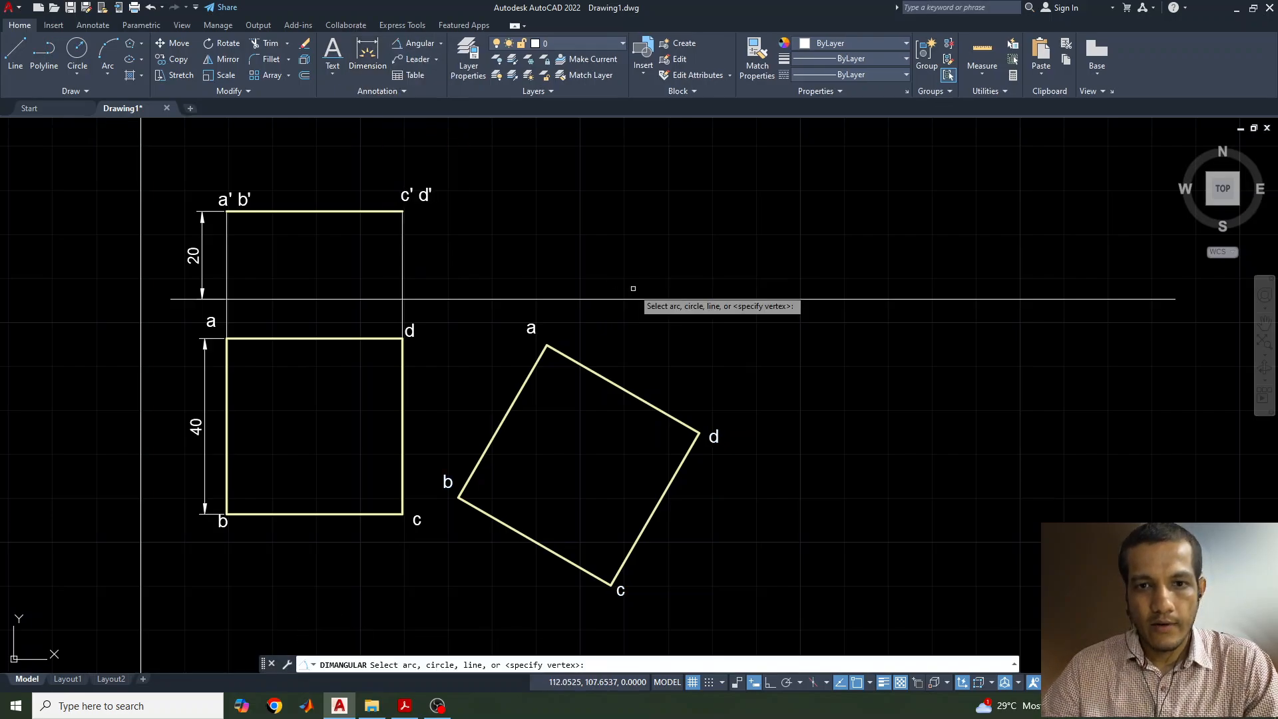
{"action": "left_click", "coordinate": [652, 299]}
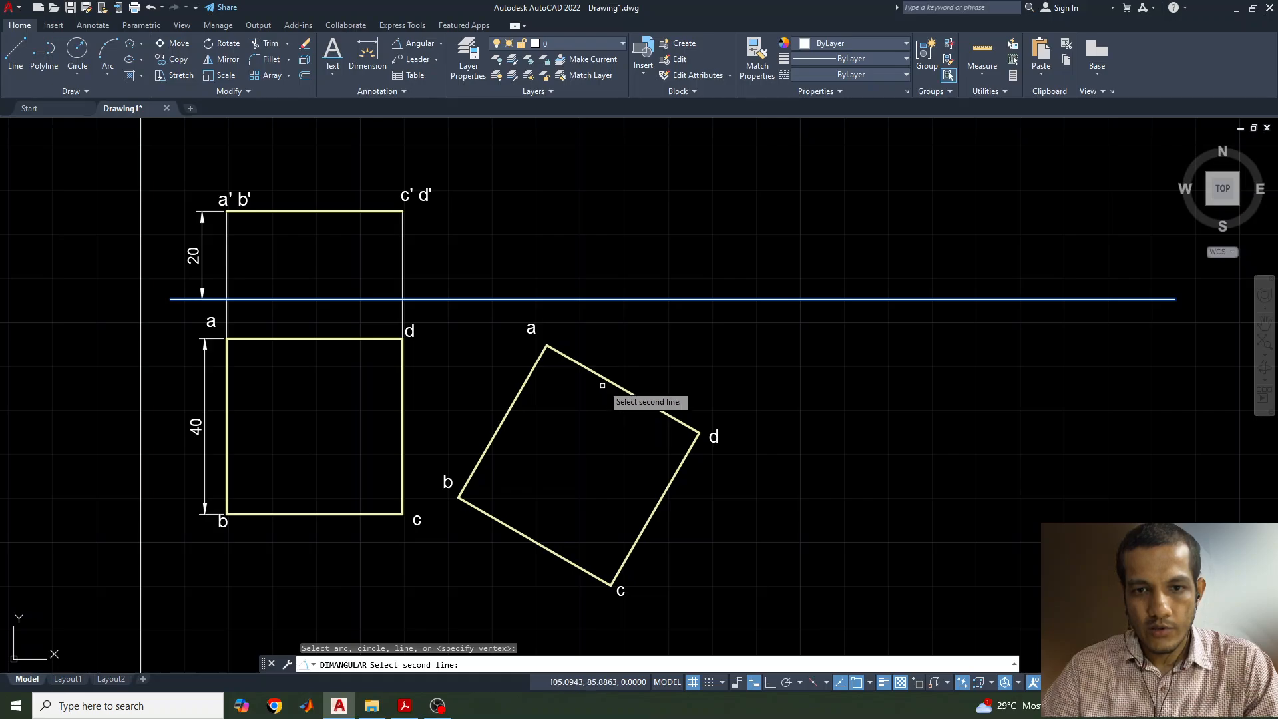
{"action": "left_click", "coordinate": [615, 384]}
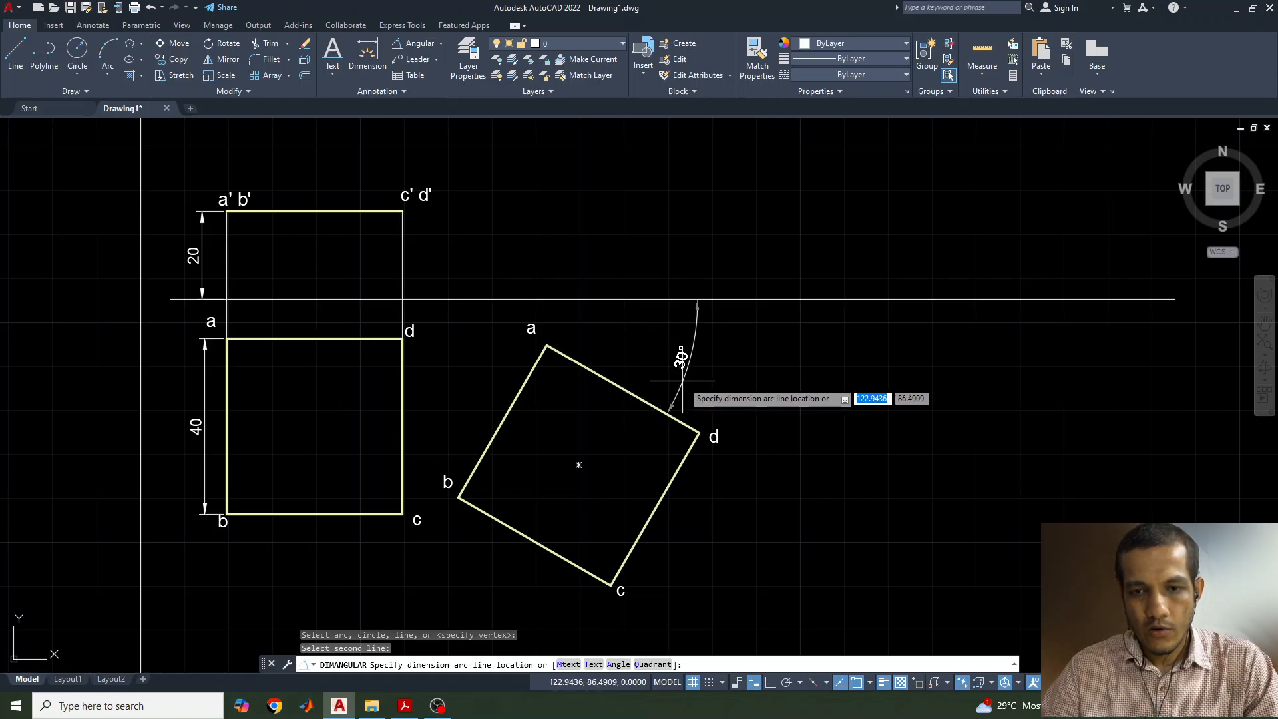
{"action": "left_click", "coordinate": [673, 353]}
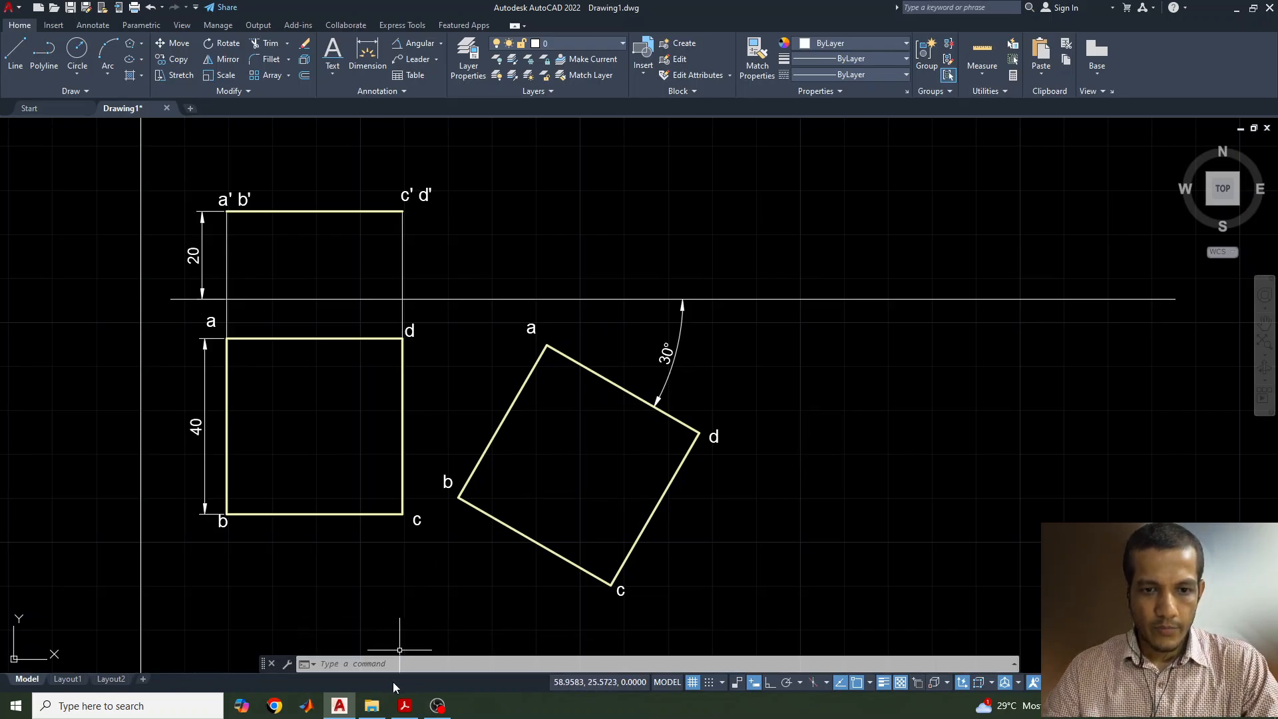
{"action": "left_click", "coordinate": [403, 707]}
{"action": "left_click", "coordinate": [402, 708]}
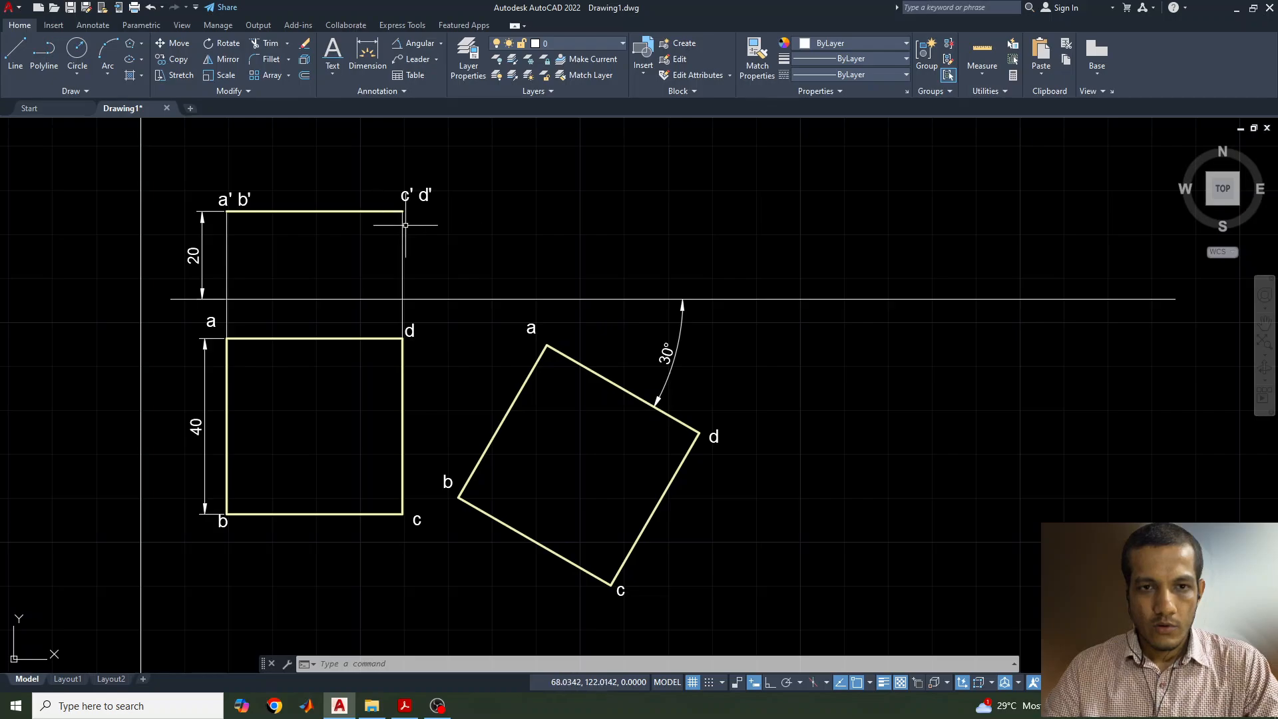
{"action": "type", "text": "l"}
{"action": "key", "text": "Return"}
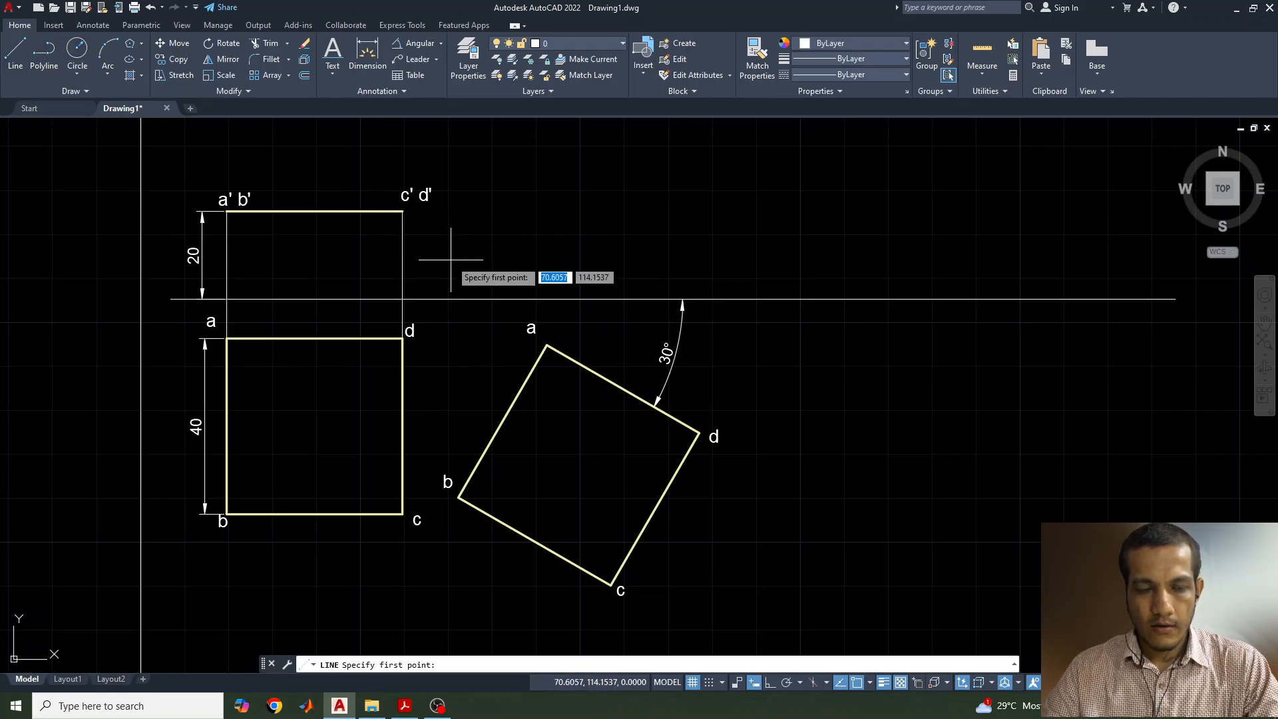
{"action": "key", "text": "Escape"}
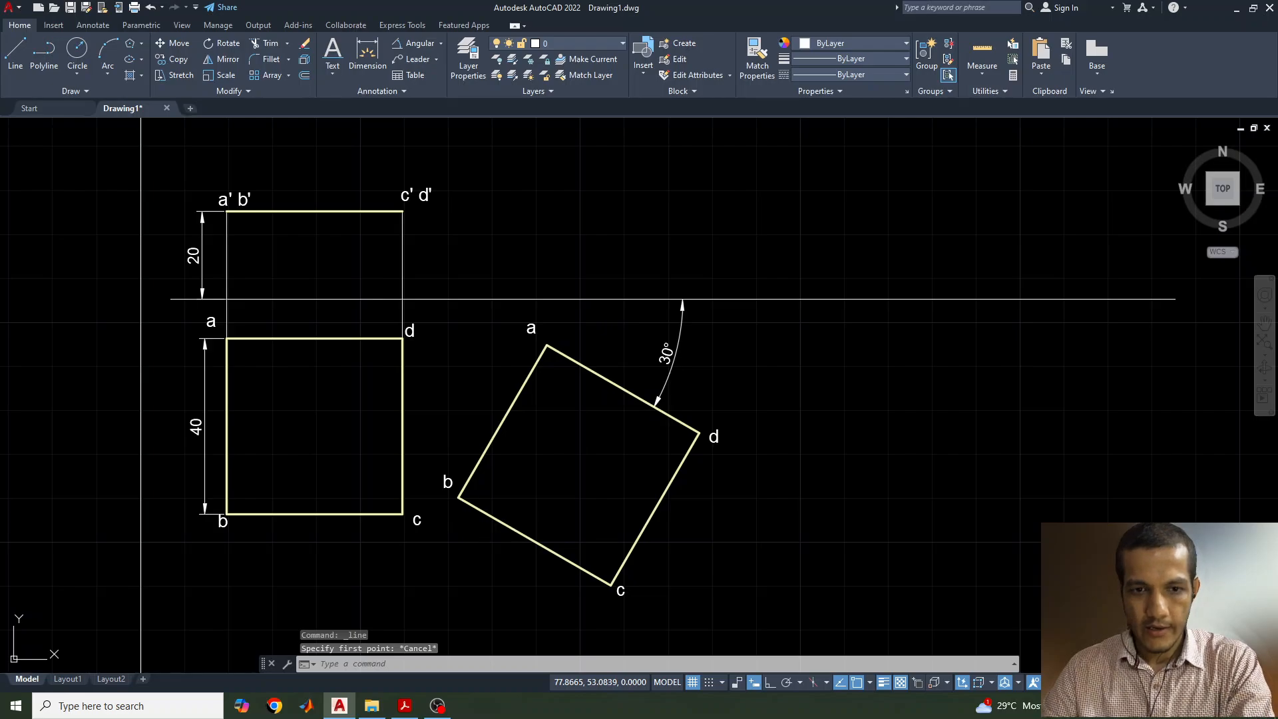
With Ortho on, draw a vertical projection line from corner b of the rotated square up past the level of the a'b'–c'd' line
{"action": "key", "text": "Return"}
{"action": "left_click", "coordinate": [459, 496]}
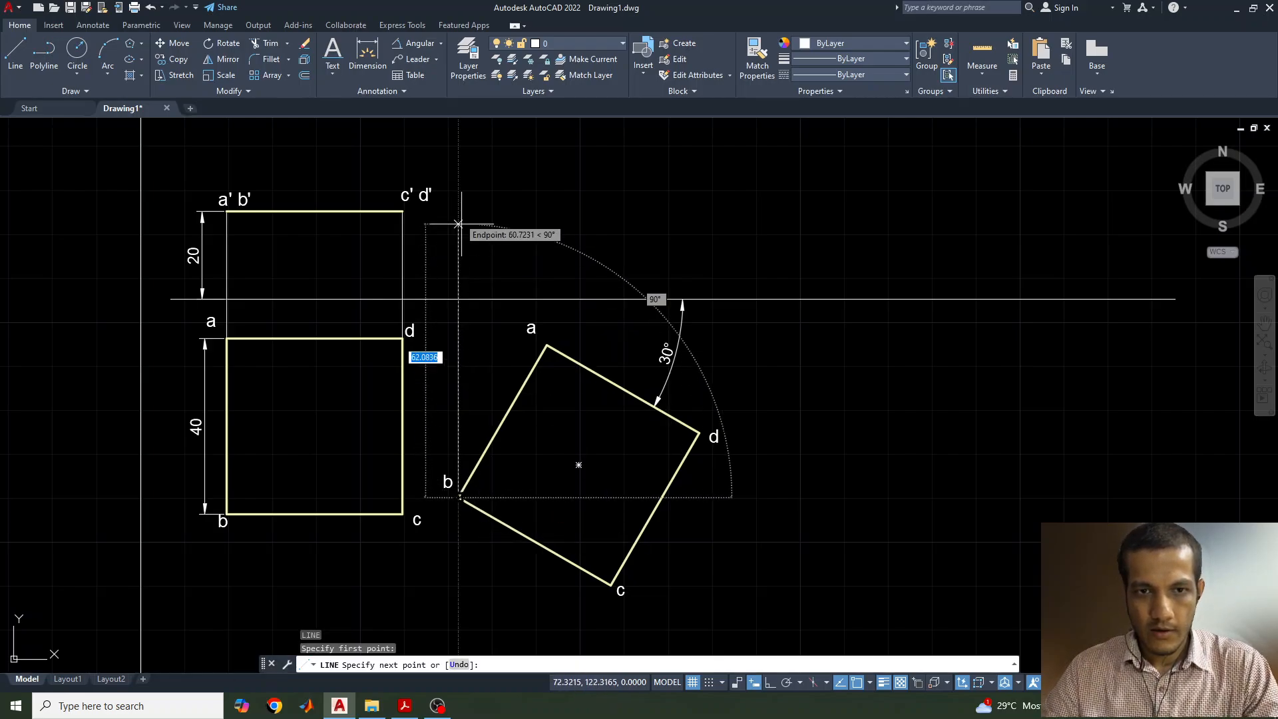
{"action": "key", "text": "F8"}
{"action": "left_click", "coordinate": [457, 183]}
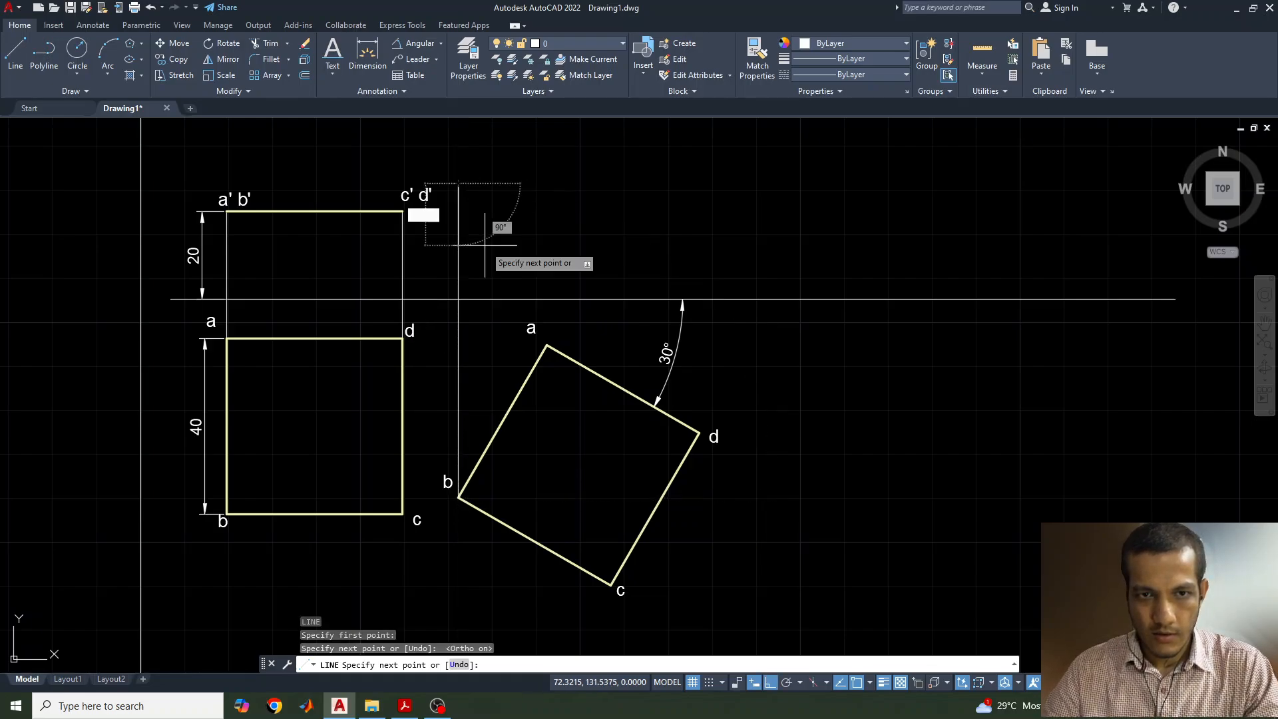
{"action": "key", "text": "Return"}
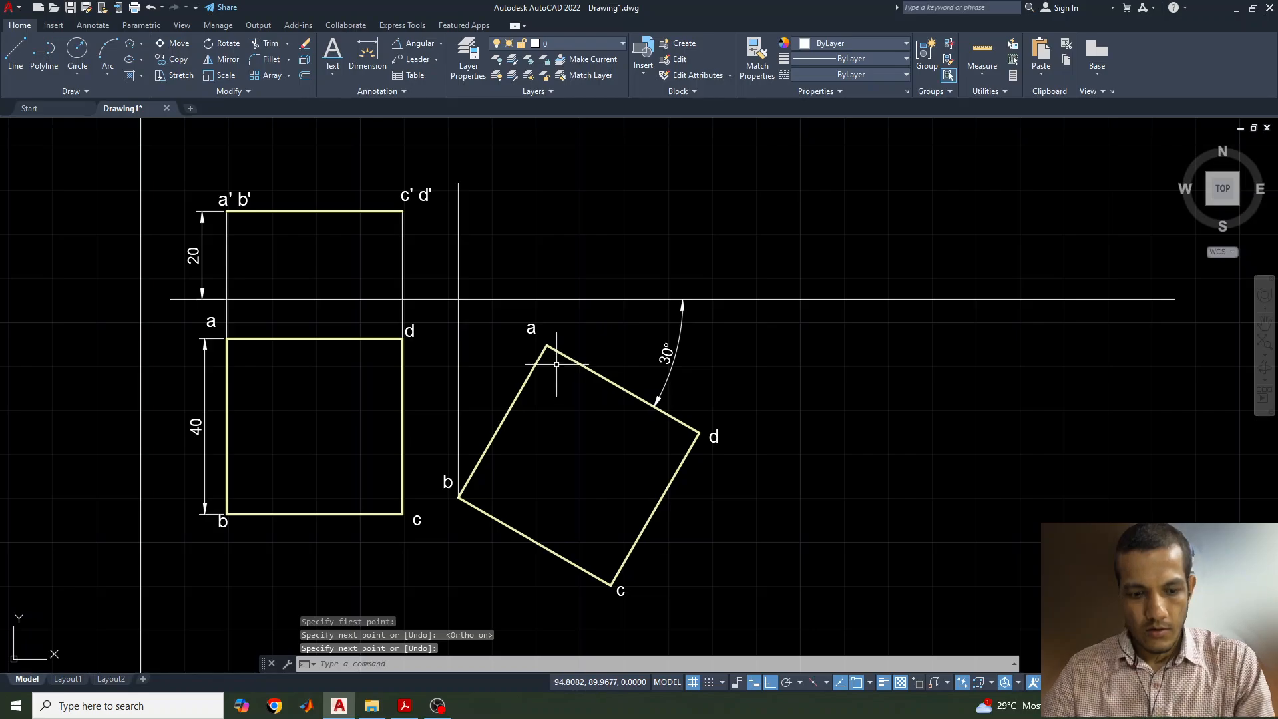
{"action": "key", "text": "ctrl+z"}
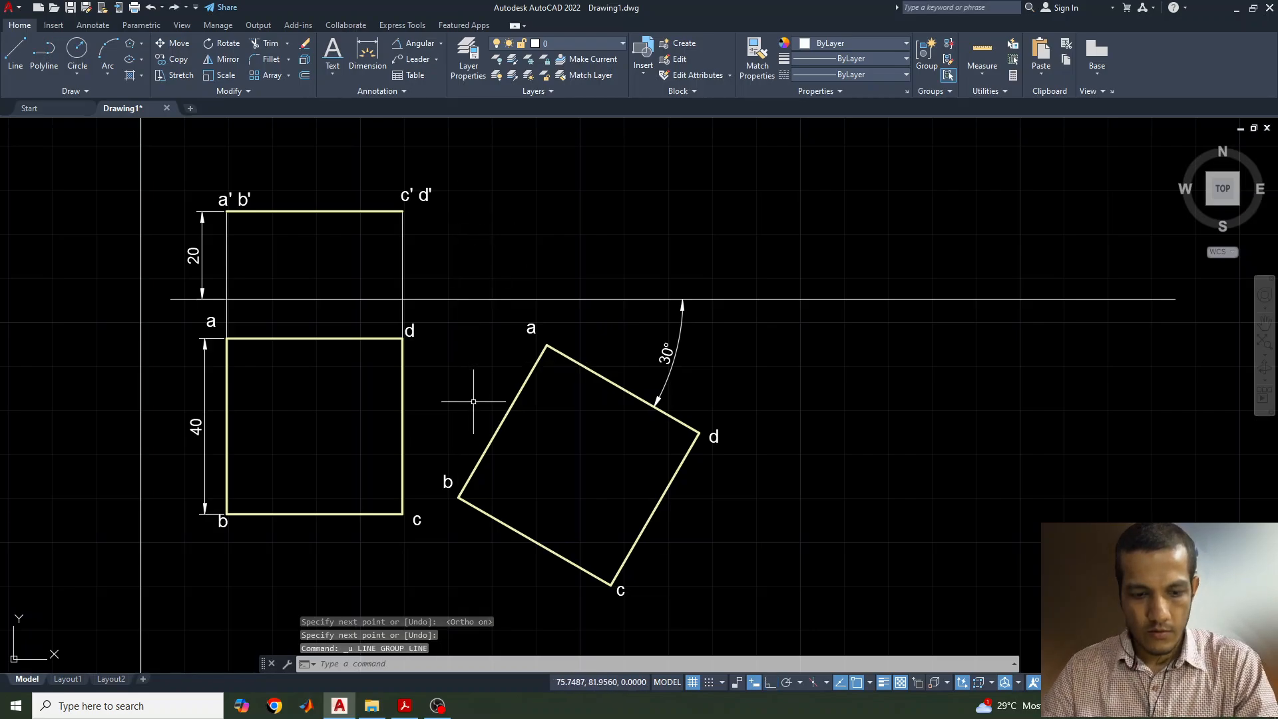
{"action": "key", "text": "ctrl+y"}
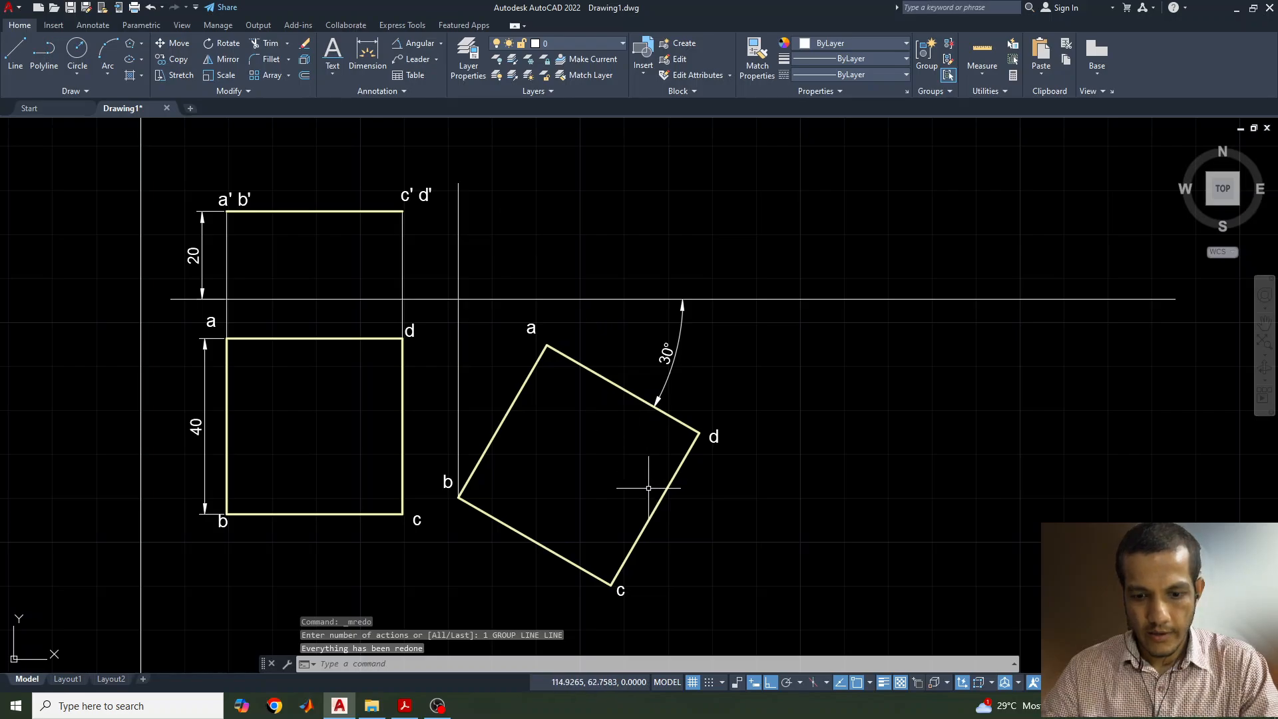
Draw a vertical projection line about 36 mm long upward from corner a of the rotated square
{"action": "key", "text": "l"}
{"action": "key", "text": "Return"}
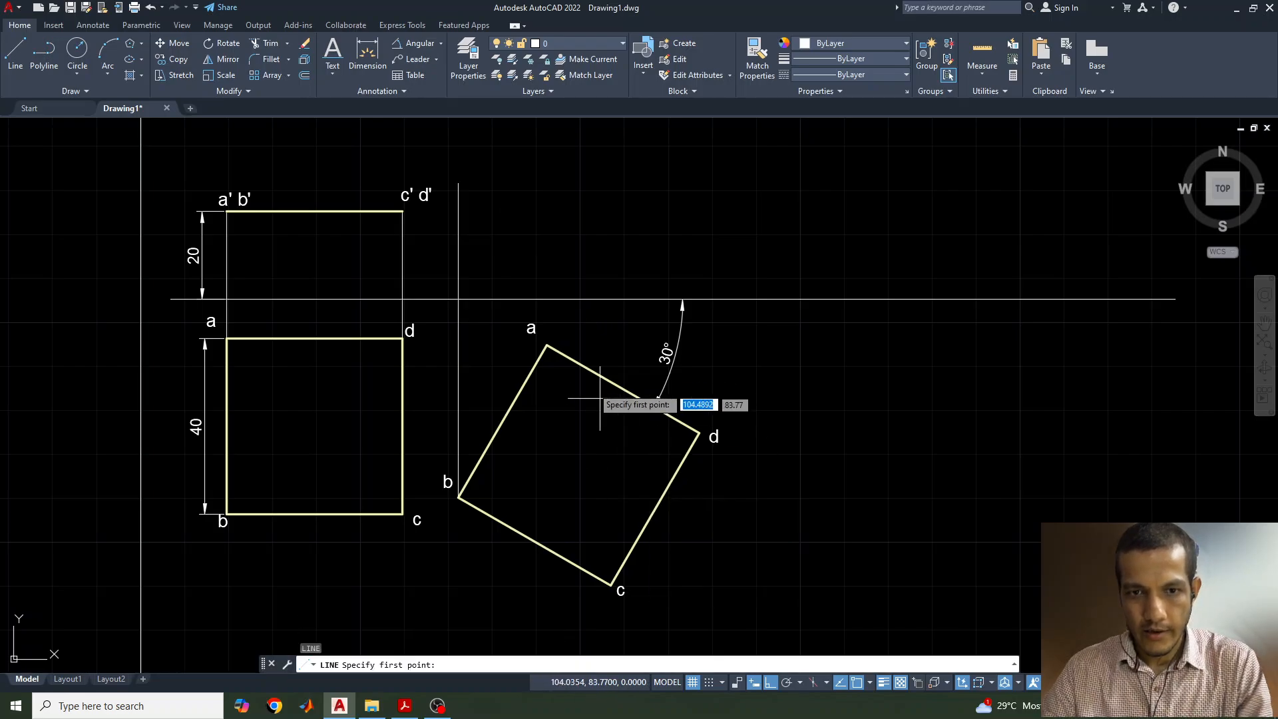
{"action": "left_click", "coordinate": [546, 345]}
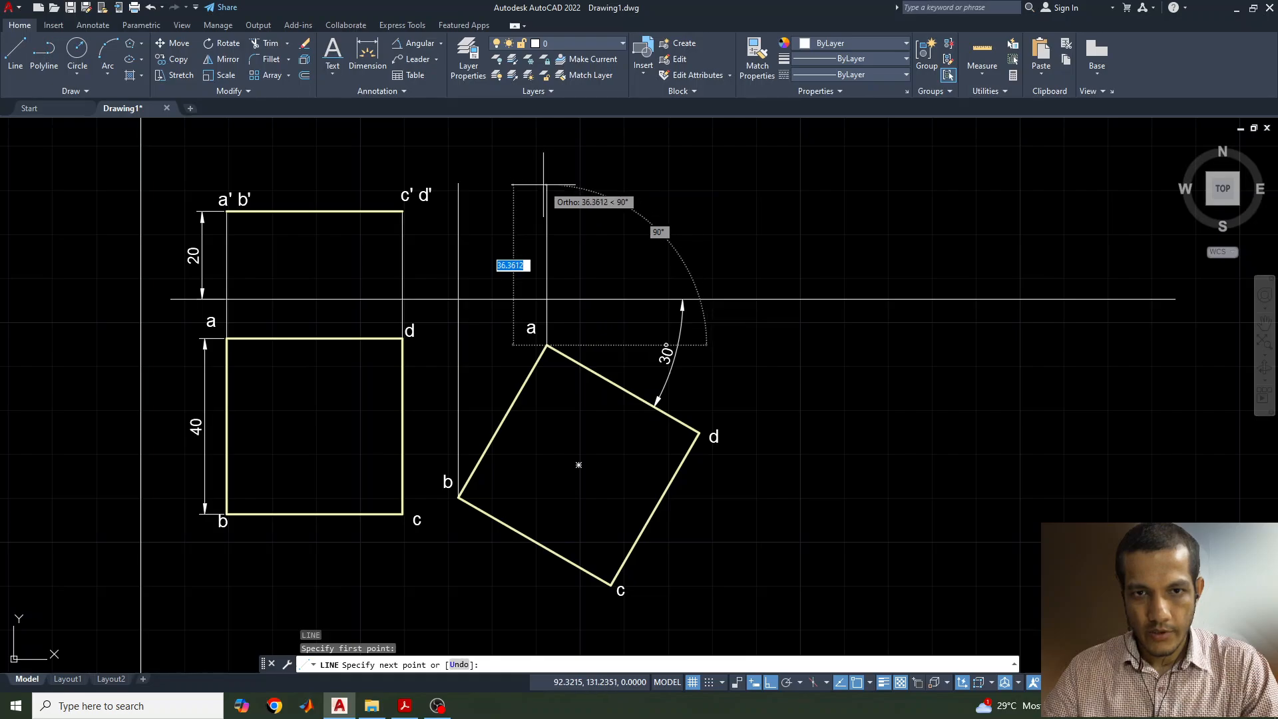
{"action": "left_click", "coordinate": [547, 188]}
{"action": "key", "text": "Return"}
{"action": "key", "text": "Return"}
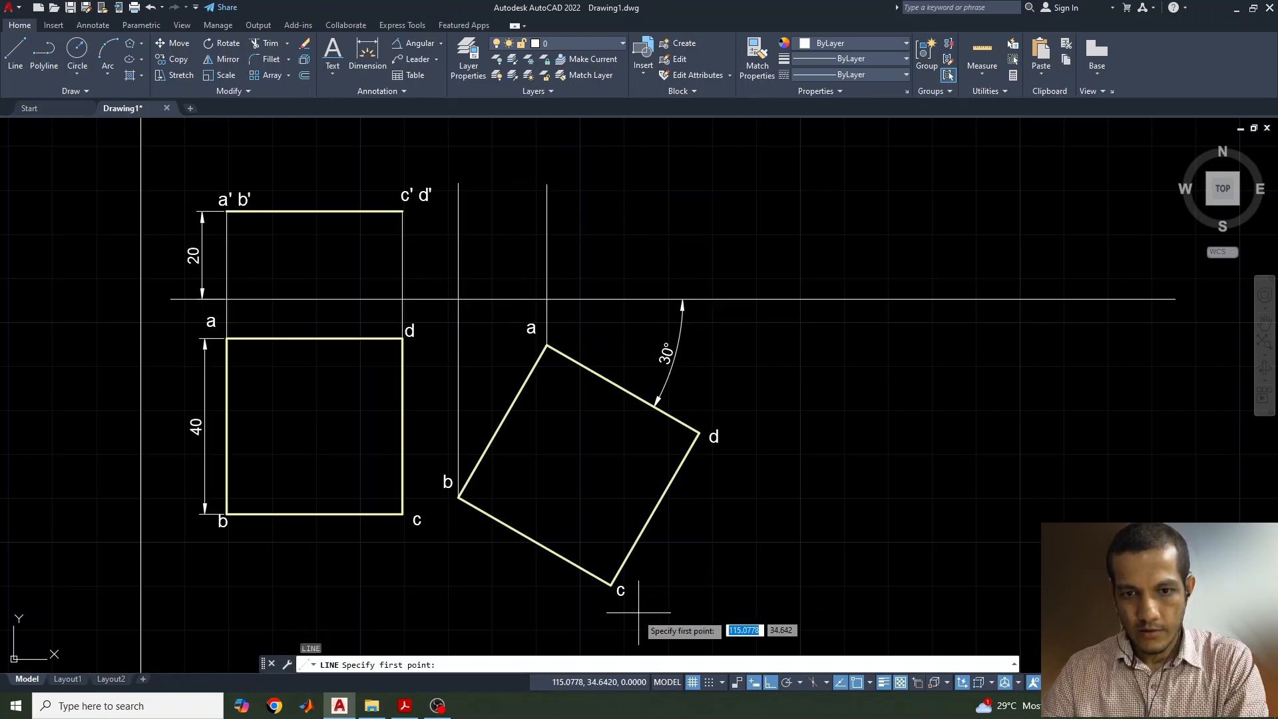
{"action": "left_click", "coordinate": [610, 585]}
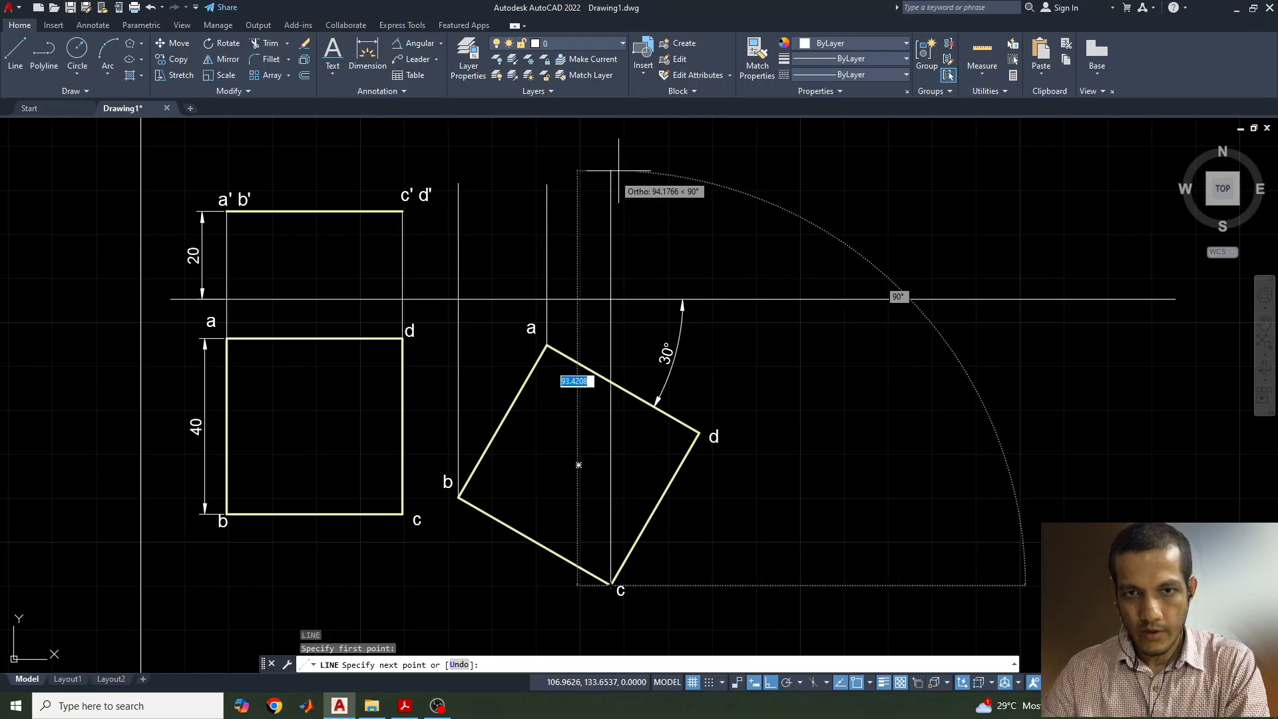
{"action": "key", "text": "Return"}
Draw vertical projection lines from corners c and d of the rotated square up past the level of the a'b'–c'd' line
{"action": "key", "text": "Return"}
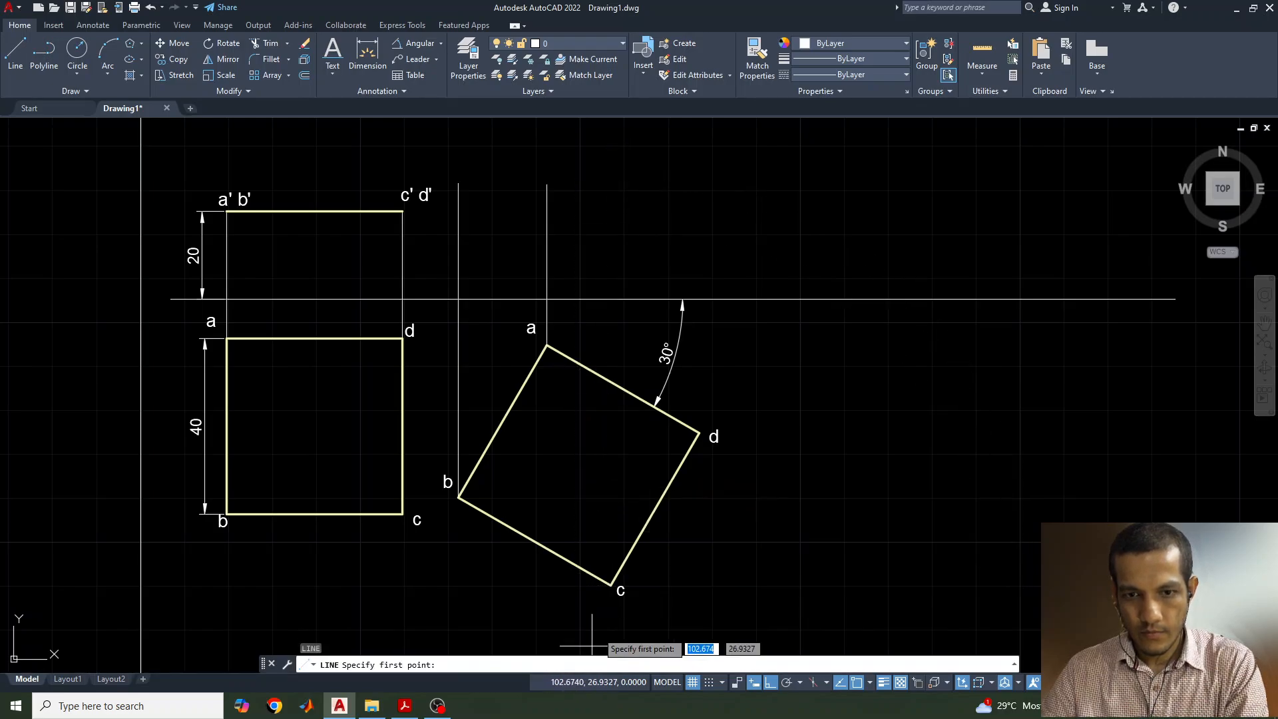
{"action": "left_click", "coordinate": [611, 585]}
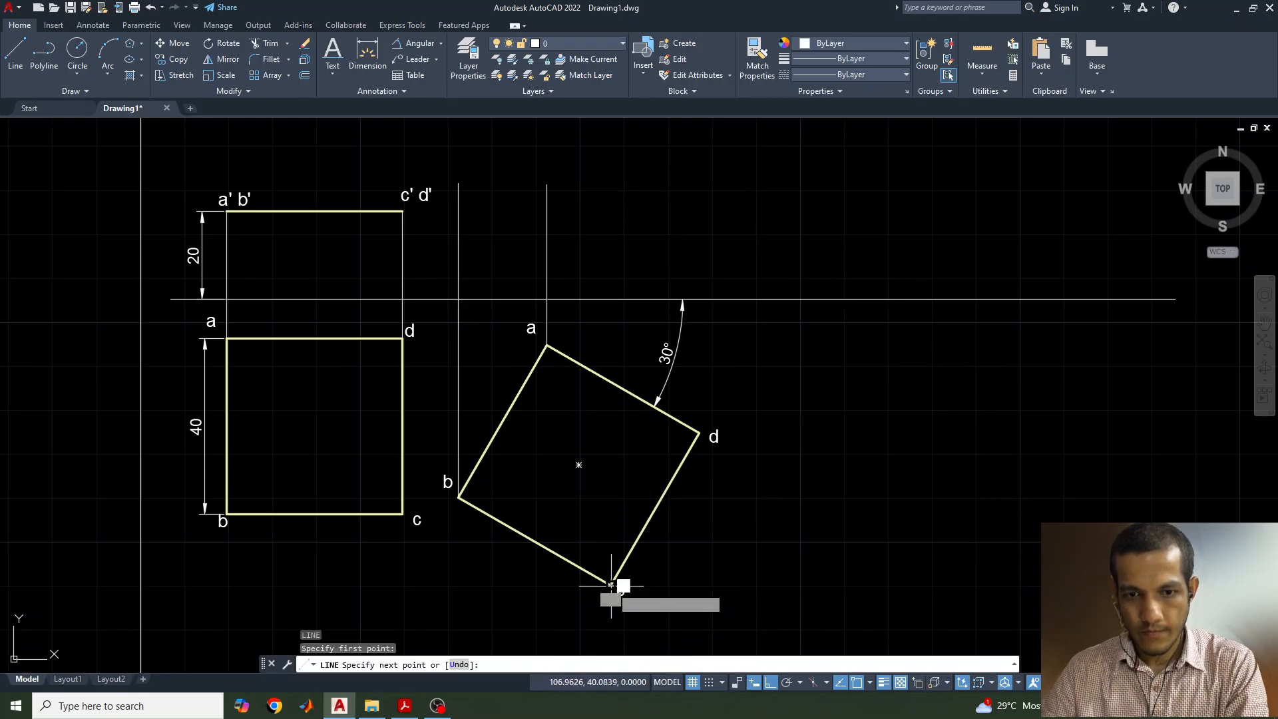
{"action": "left_click", "coordinate": [611, 182]}
{"action": "key", "text": "Return"}
{"action": "key", "text": "Return"}
{"action": "left_click", "coordinate": [699, 433]}
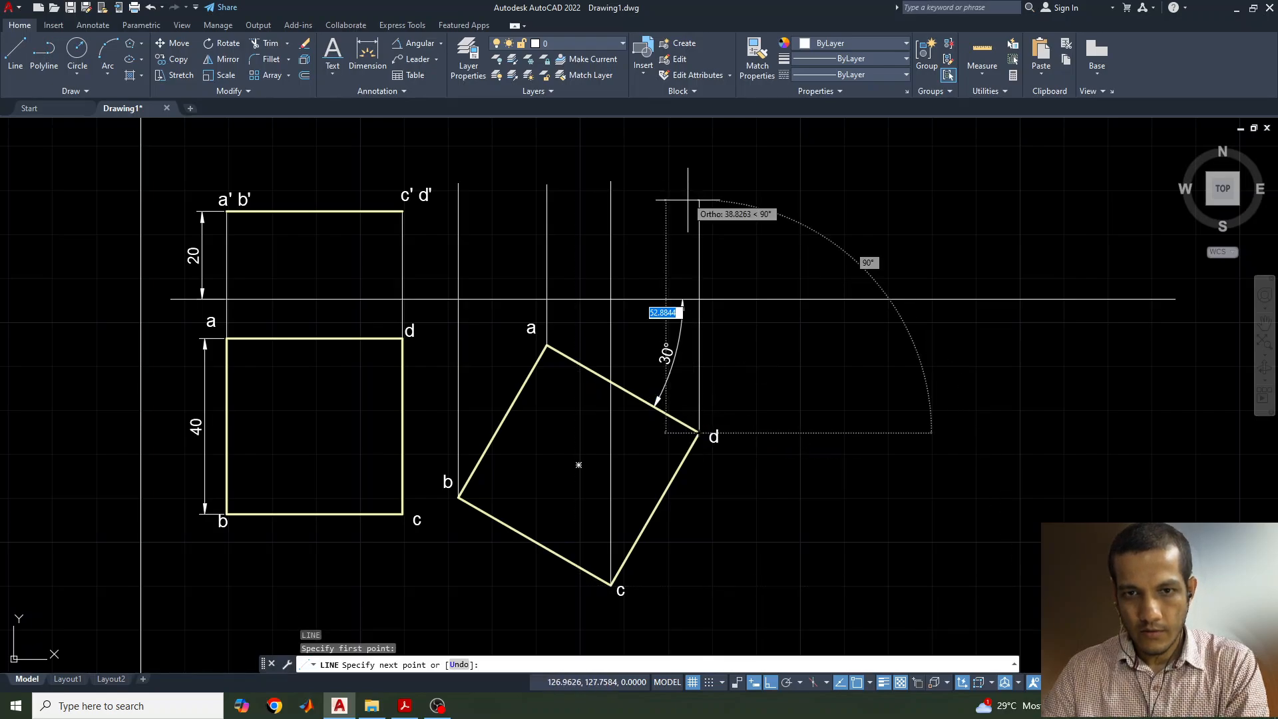
{"action": "left_click", "coordinate": [690, 176]}
{"action": "key", "text": "Return"}
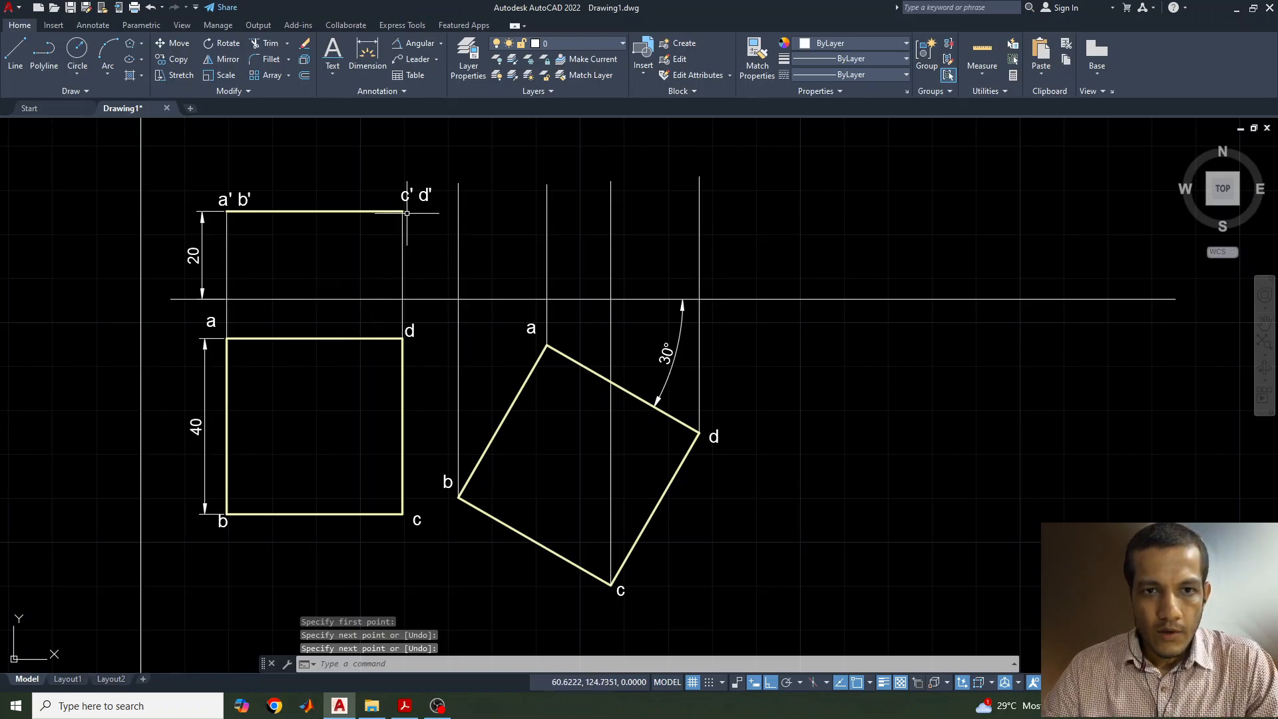
Draw a line from the reference line 20 mm up along b's projection line, continuing horizontally to d's projection line
{"action": "left_click", "coordinate": [6, 61]}
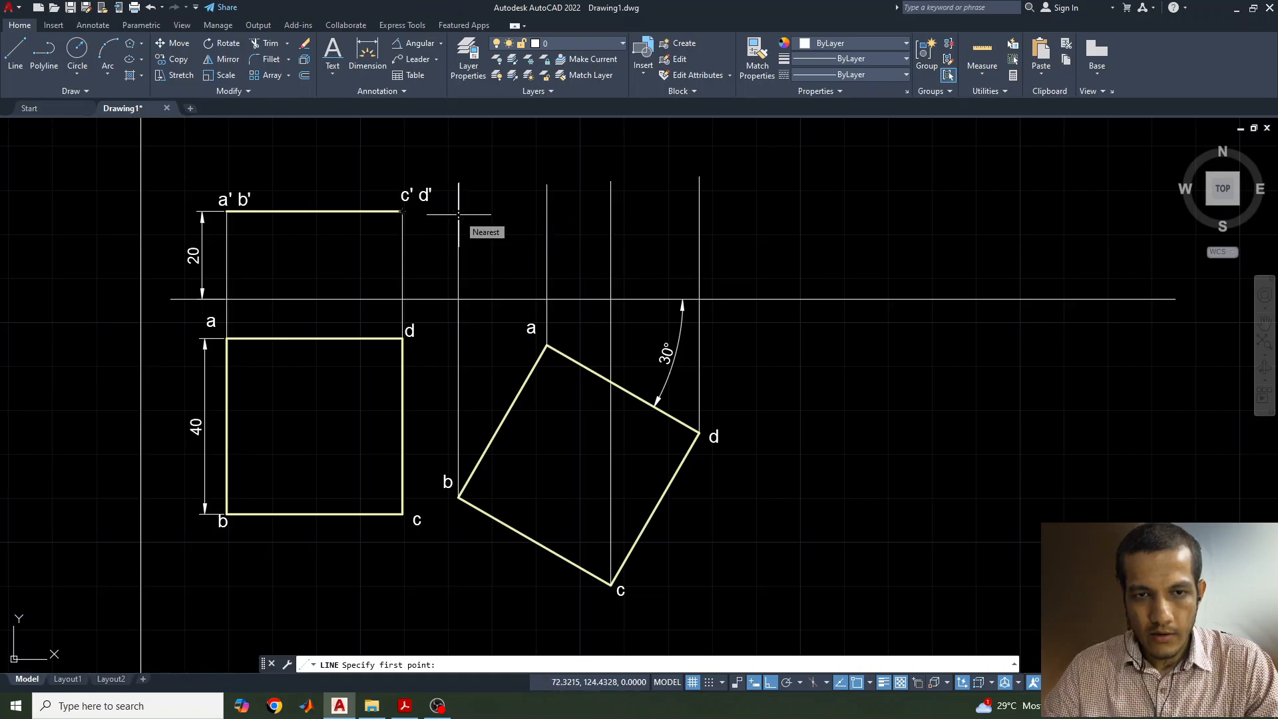
{"action": "left_click", "coordinate": [457, 299]}
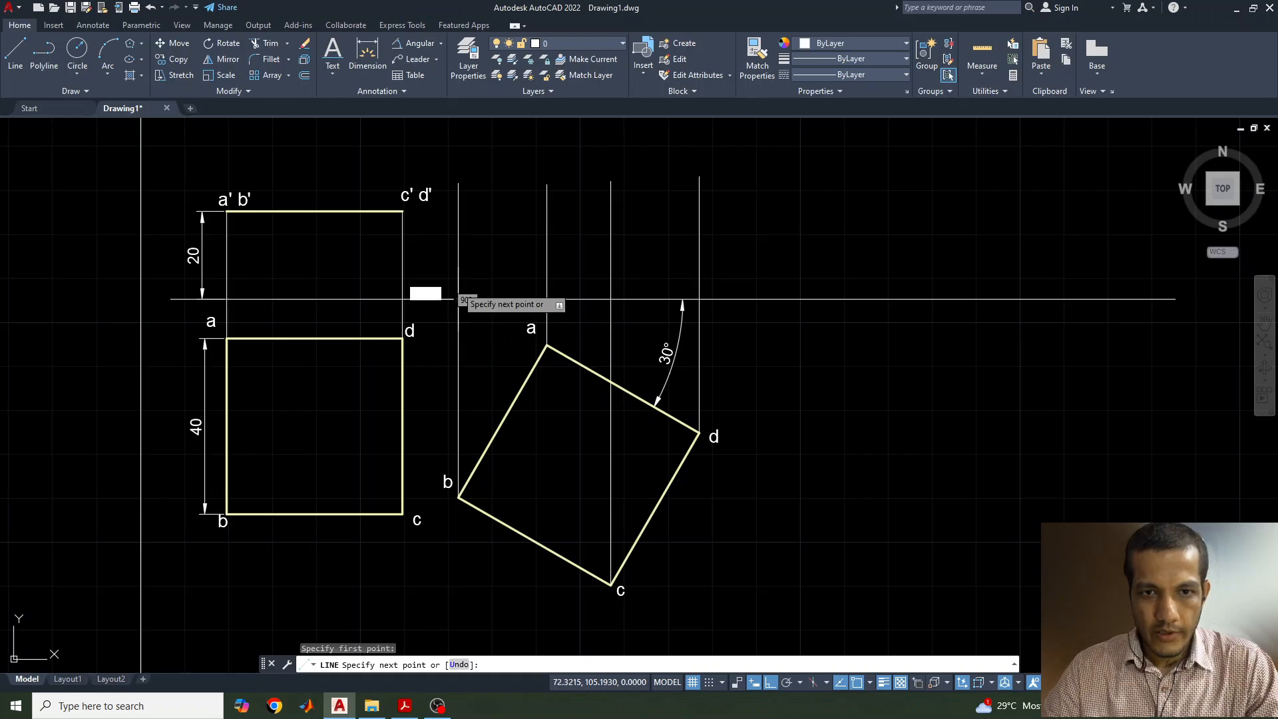
{"action": "type", "text": "20"}
{"action": "key", "text": "Return"}
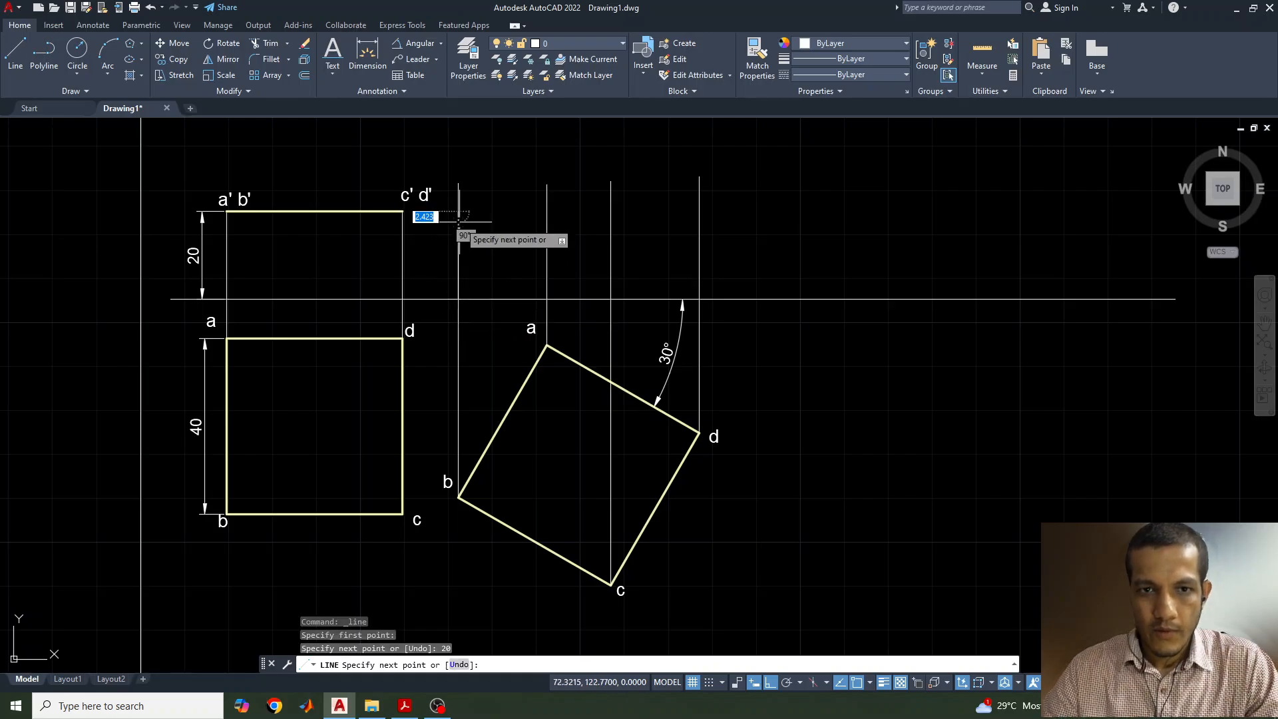
{"action": "left_click", "coordinate": [699, 211]}
{"action": "key", "text": "Return"}
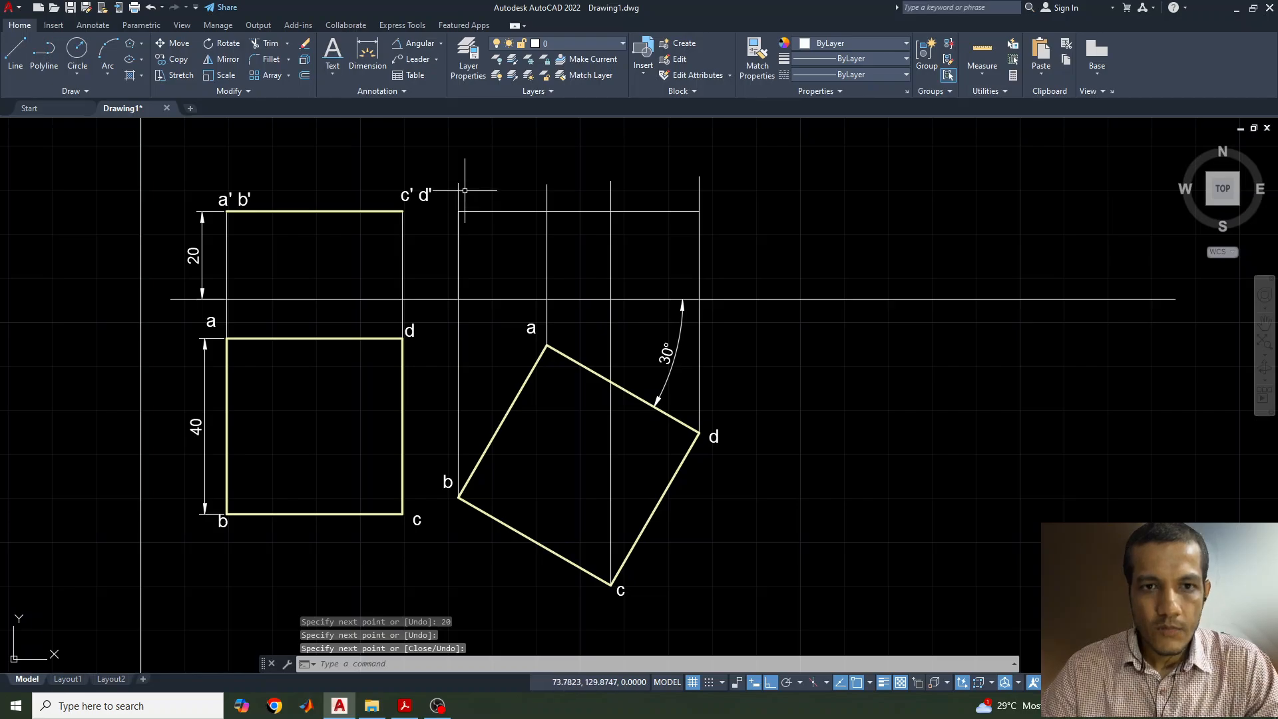
Trim the ends of the four projection lines of the rotated square that extend above the new horizontal line
{"action": "type", "text": "tr"}
{"action": "key", "text": "Return"}
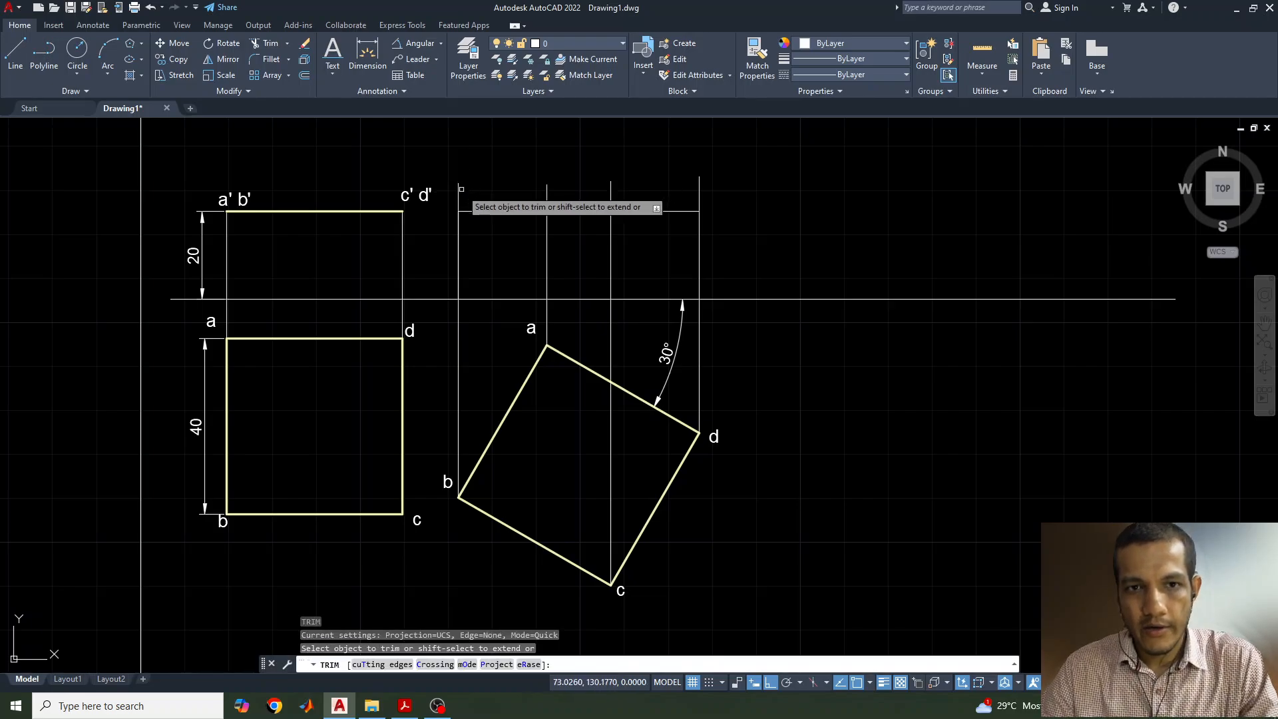
{"action": "left_click", "coordinate": [459, 195]}
{"action": "left_click", "coordinate": [546, 195]}
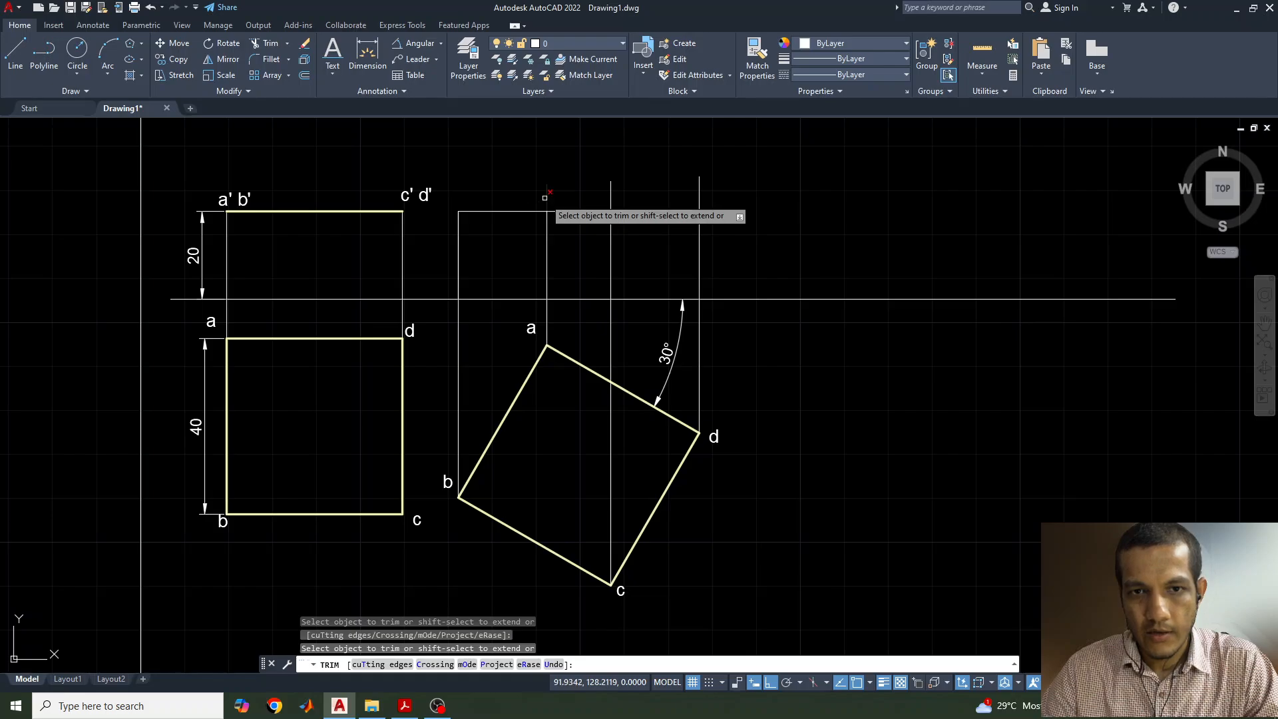
{"action": "left_click", "coordinate": [609, 196]}
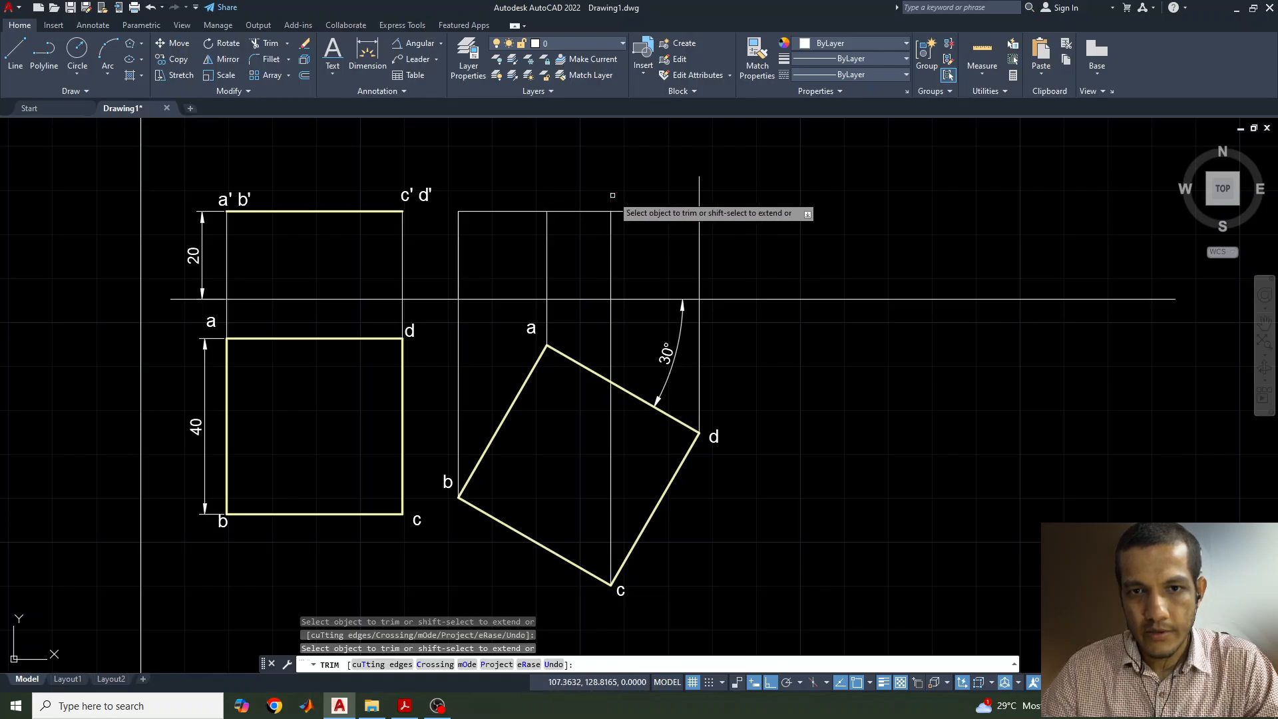
{"action": "left_click", "coordinate": [698, 194]}
{"action": "key", "text": "Escape"}
Set the new horizontal front-view line above the rotated square to yellow with a 0.30 mm lineweight
{"action": "left_click", "coordinate": [650, 212]}
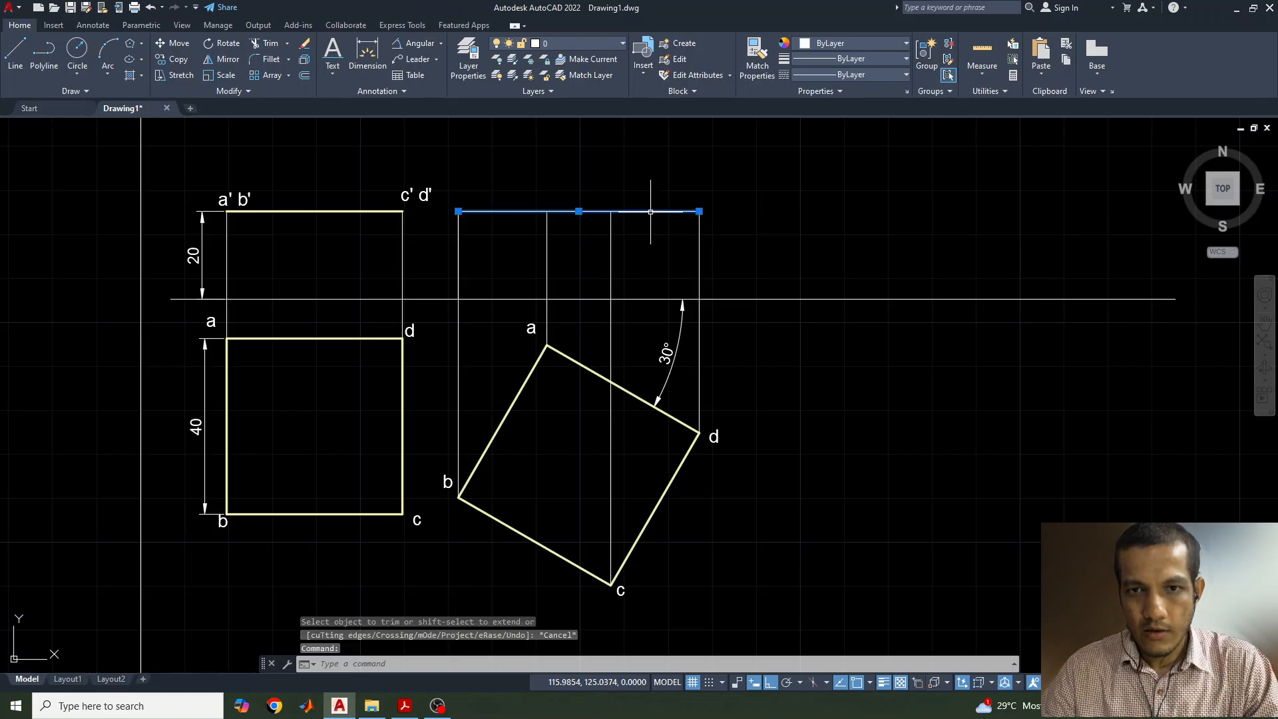
{"action": "left_click", "coordinate": [845, 44]}
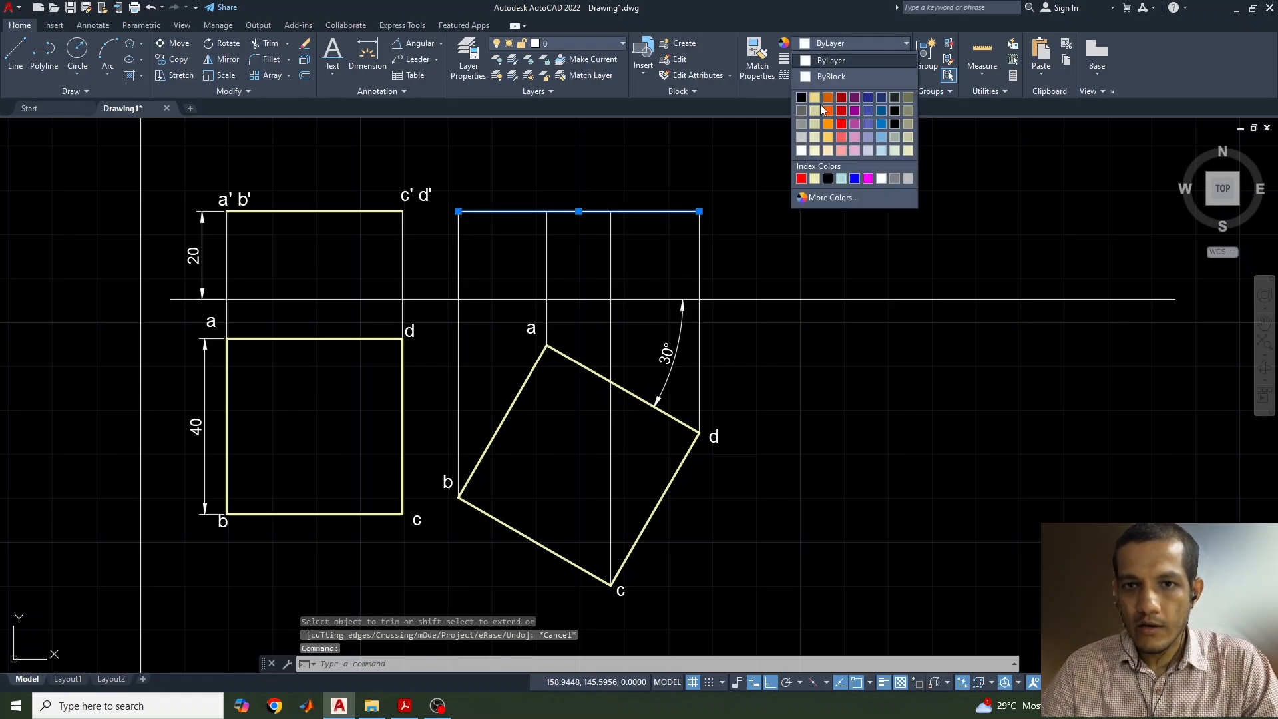
{"action": "left_click", "coordinate": [814, 177]}
{"action": "left_click", "coordinate": [849, 59]}
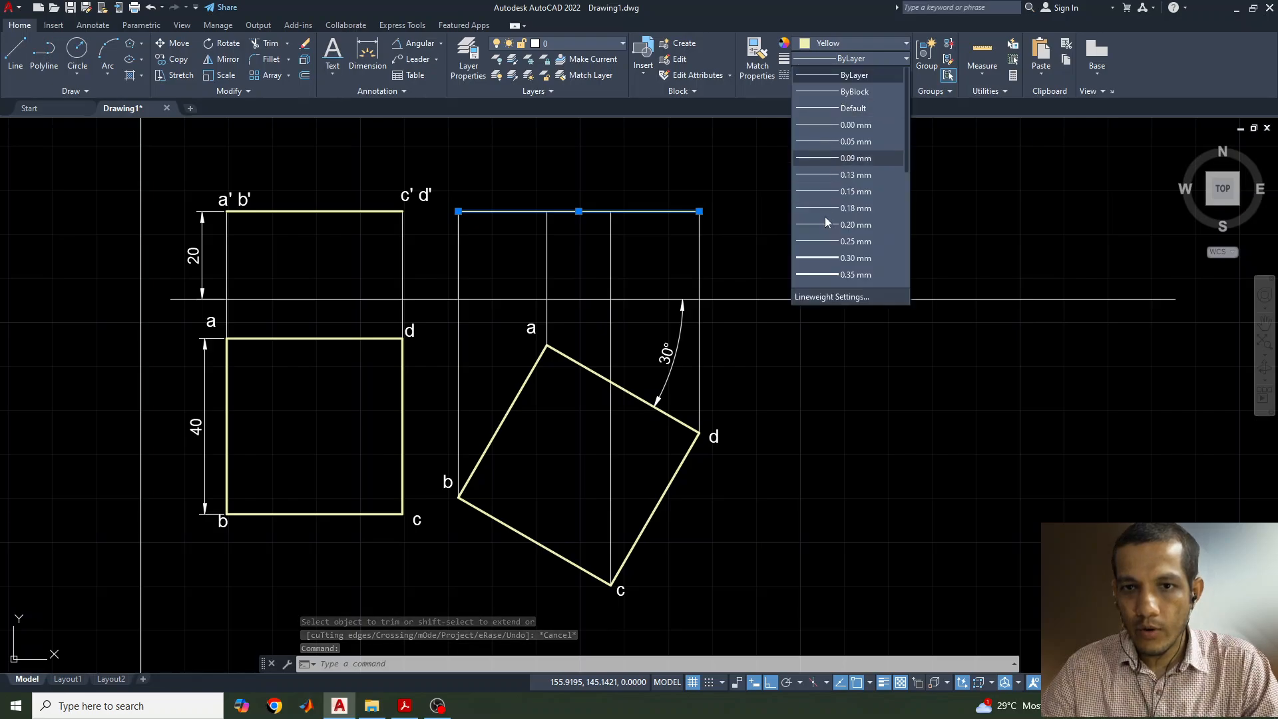
{"action": "left_click", "coordinate": [829, 258]}
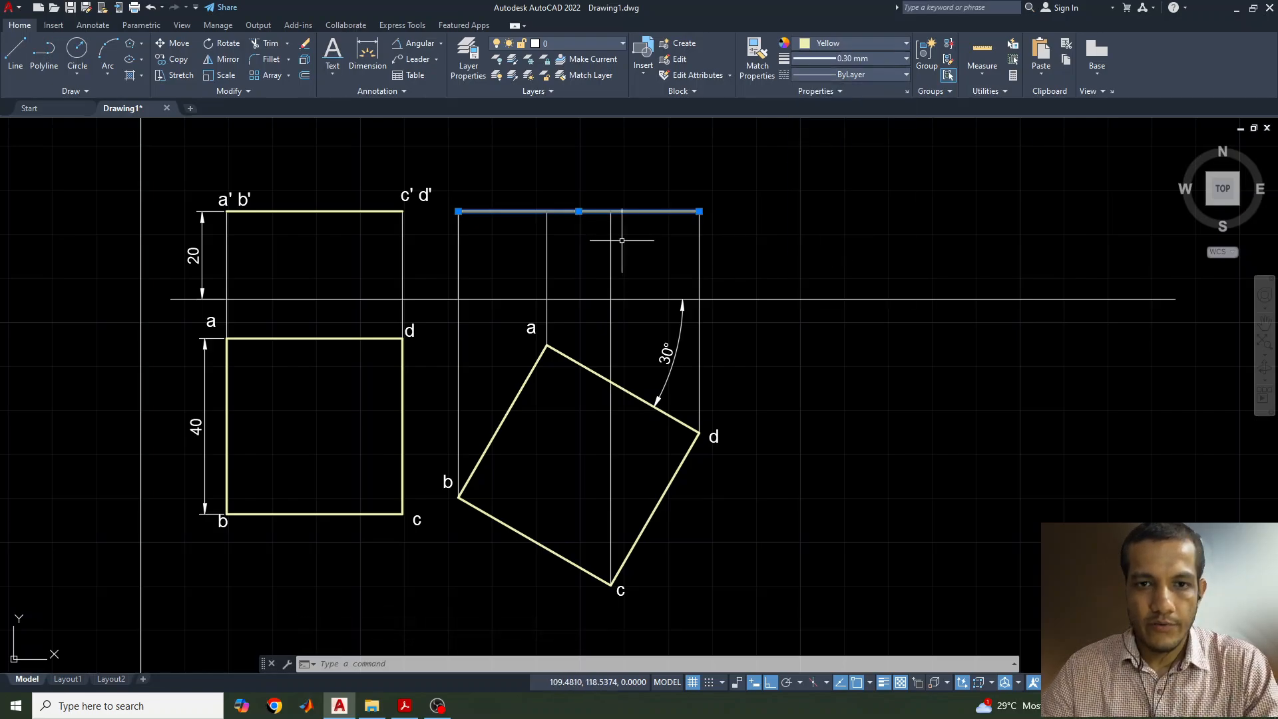
{"action": "key", "text": "Escape"}
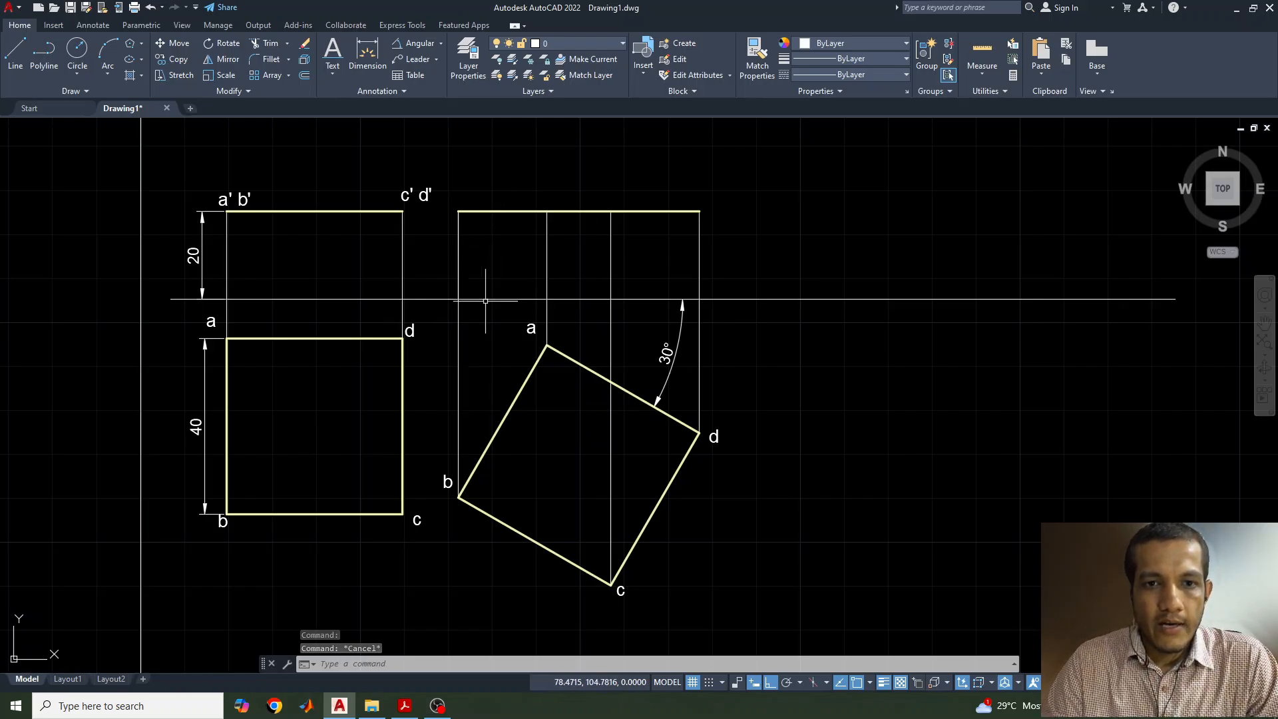
Copy the a' b' label to just below the new front-view line at a's projection line and edit the copy to a'
{"action": "left_click", "coordinate": [224, 199]}
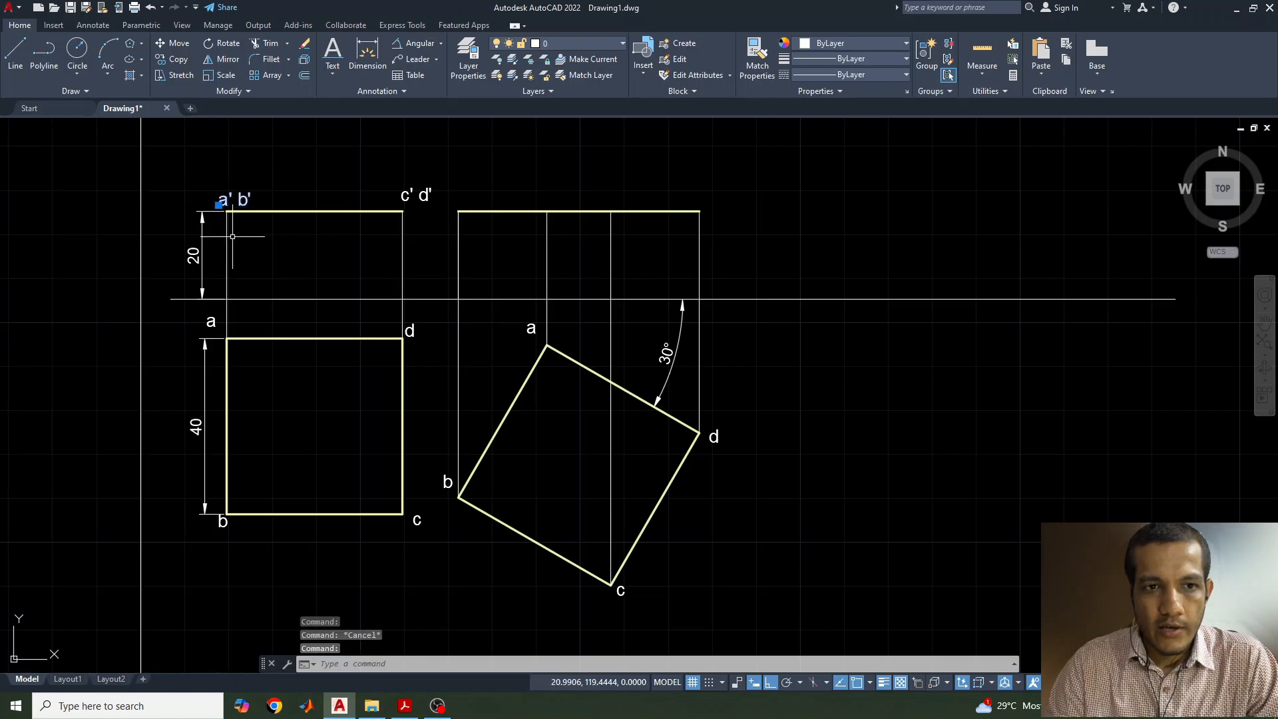
{"action": "key", "text": "ctrl+c"}
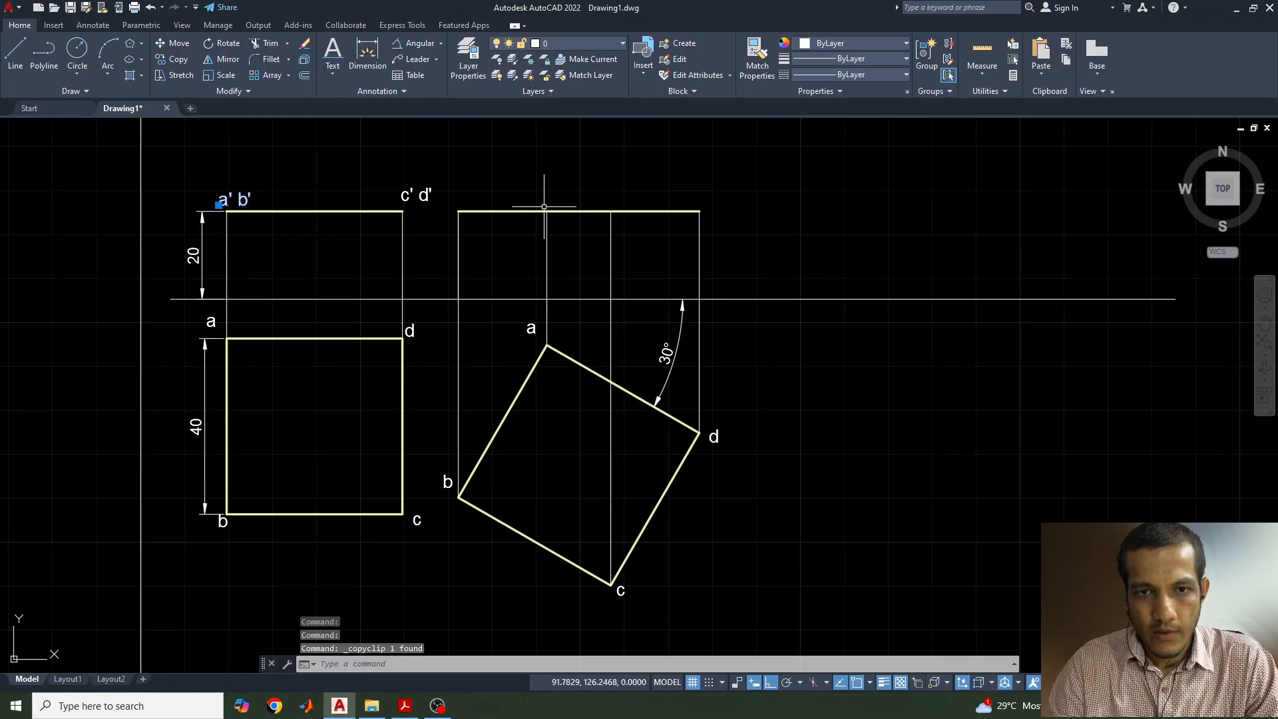
{"action": "key", "text": "ctrl+v"}
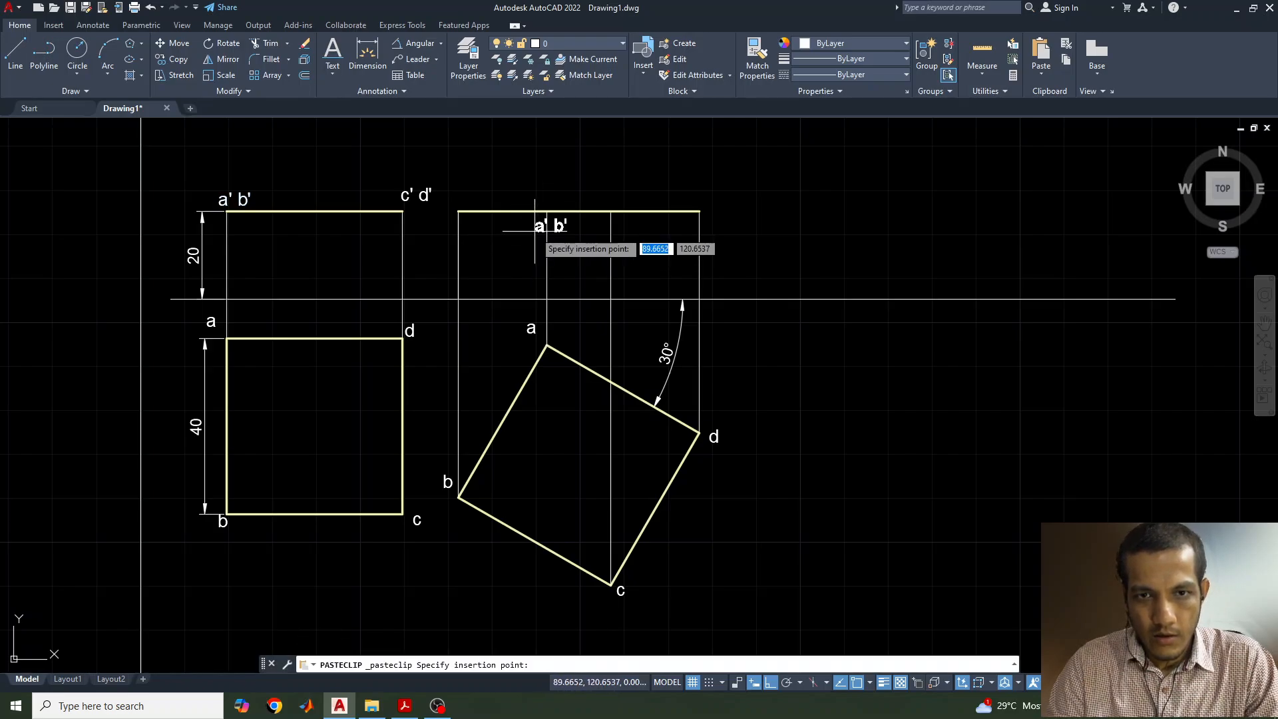
{"action": "left_click", "coordinate": [535, 230]}
{"action": "double_click", "coordinate": [558, 233]}
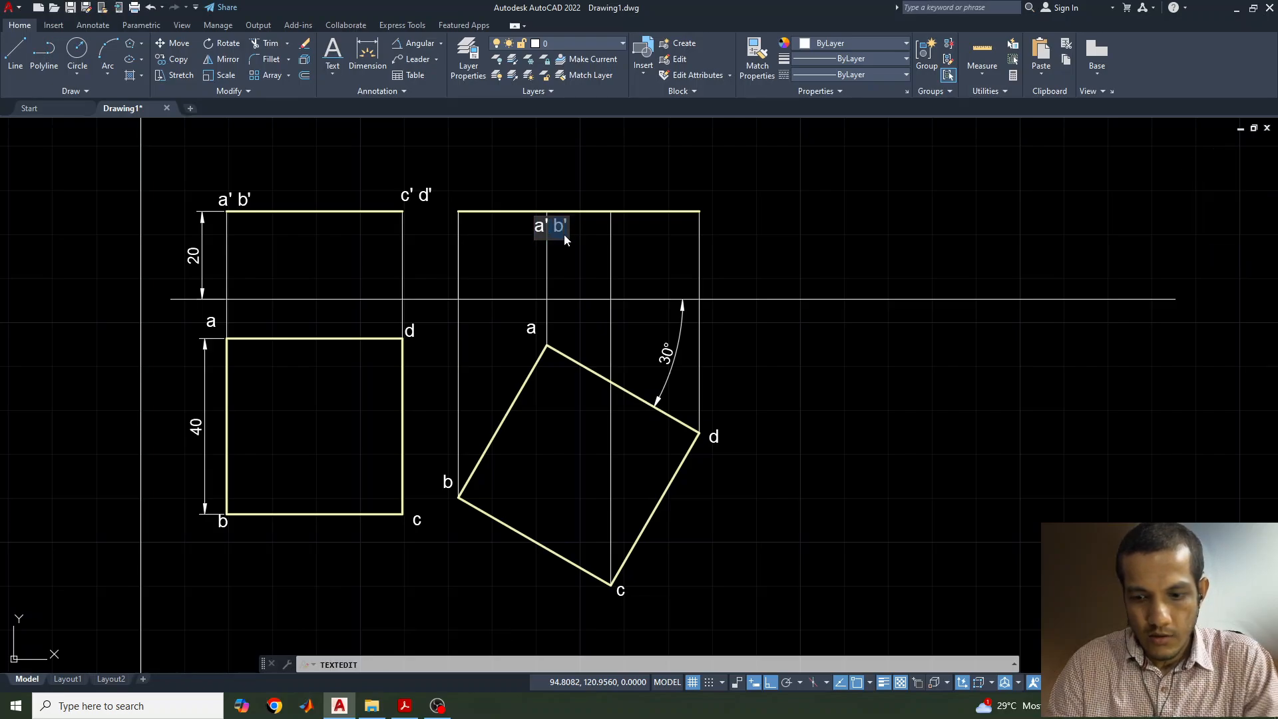
{"action": "key", "text": "BackSpace"}
{"action": "left_click", "coordinate": [584, 256]}
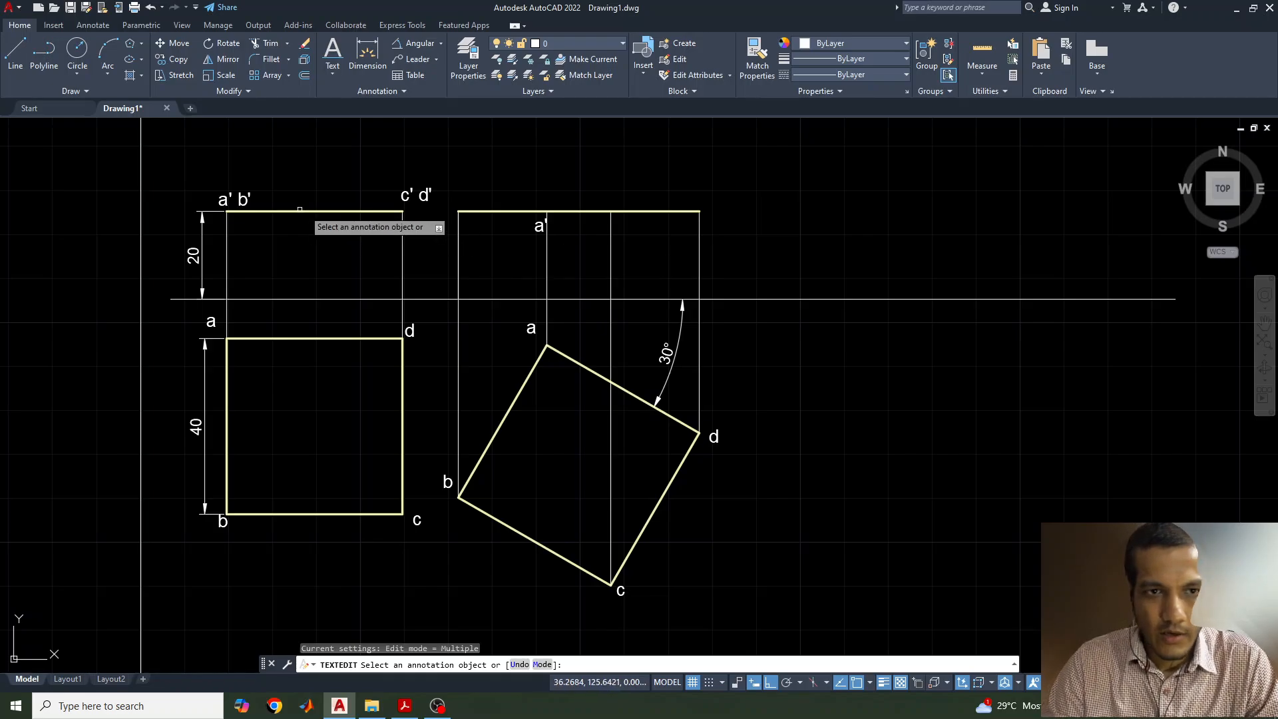
{"action": "key", "text": "Escape"}
Place another copy of the a' b' label below the front-view line at b's projection line and edit it to b'
{"action": "key", "text": "ctrl+v"}
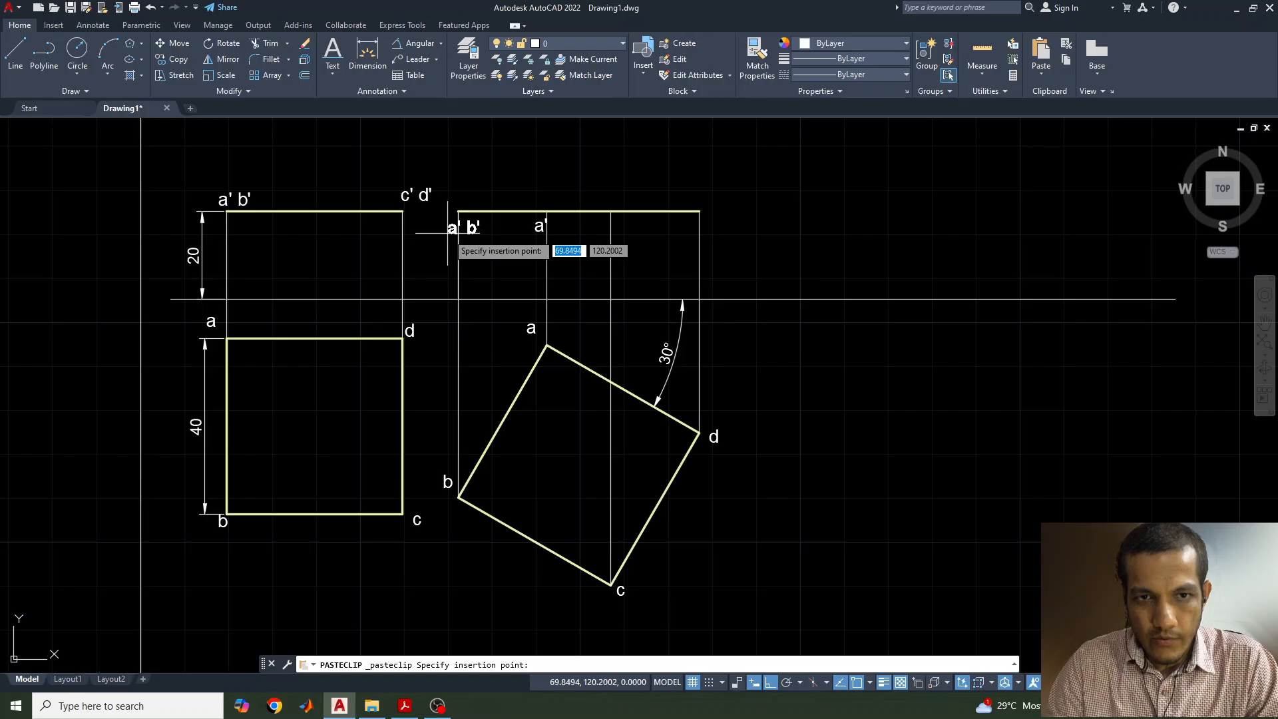
{"action": "left_click", "coordinate": [445, 233]}
{"action": "double_click", "coordinate": [459, 231]}
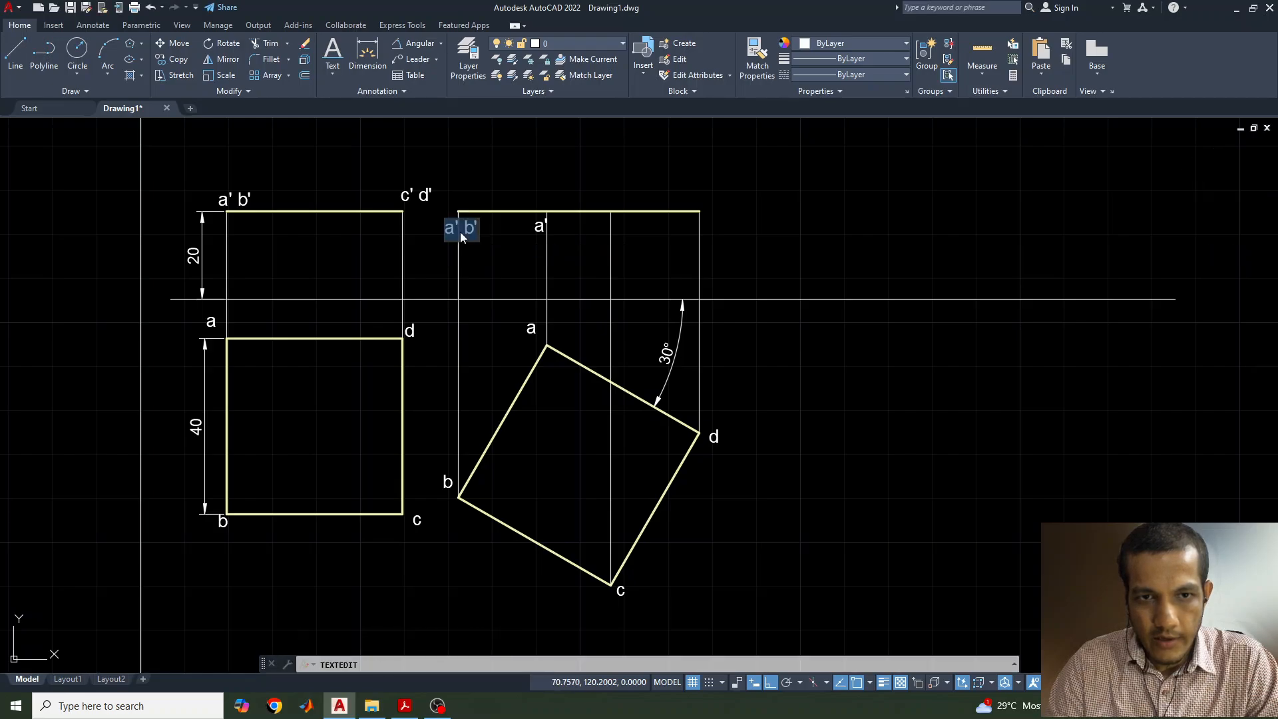
{"action": "key", "text": "Delete"}
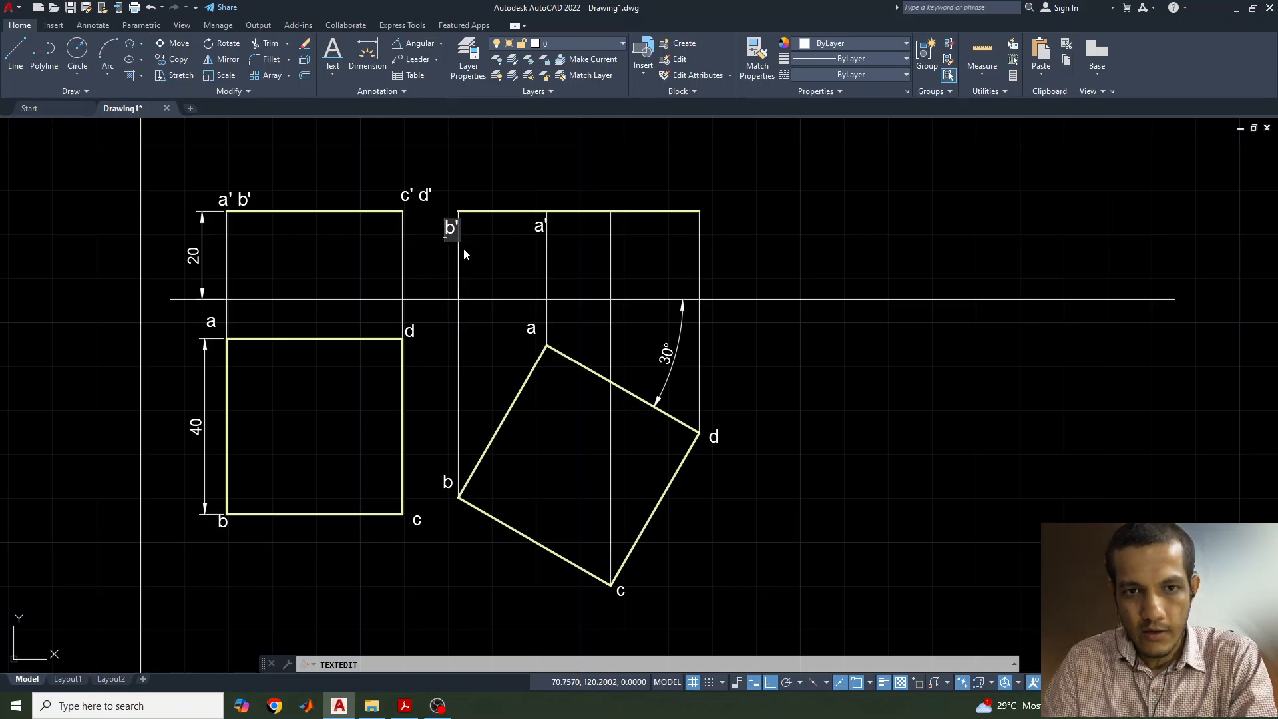
{"action": "left_click", "coordinate": [463, 249]}
{"action": "key", "text": "ctrl+v"}
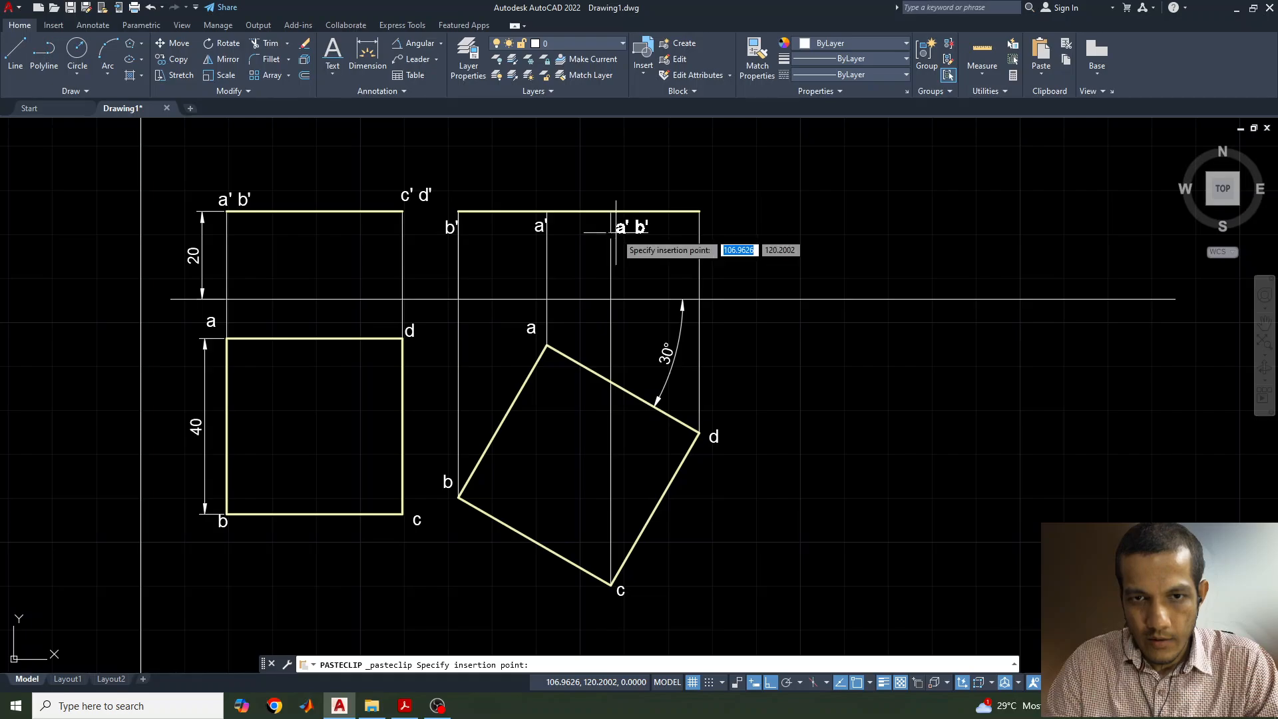
{"action": "key", "text": "Escape"}
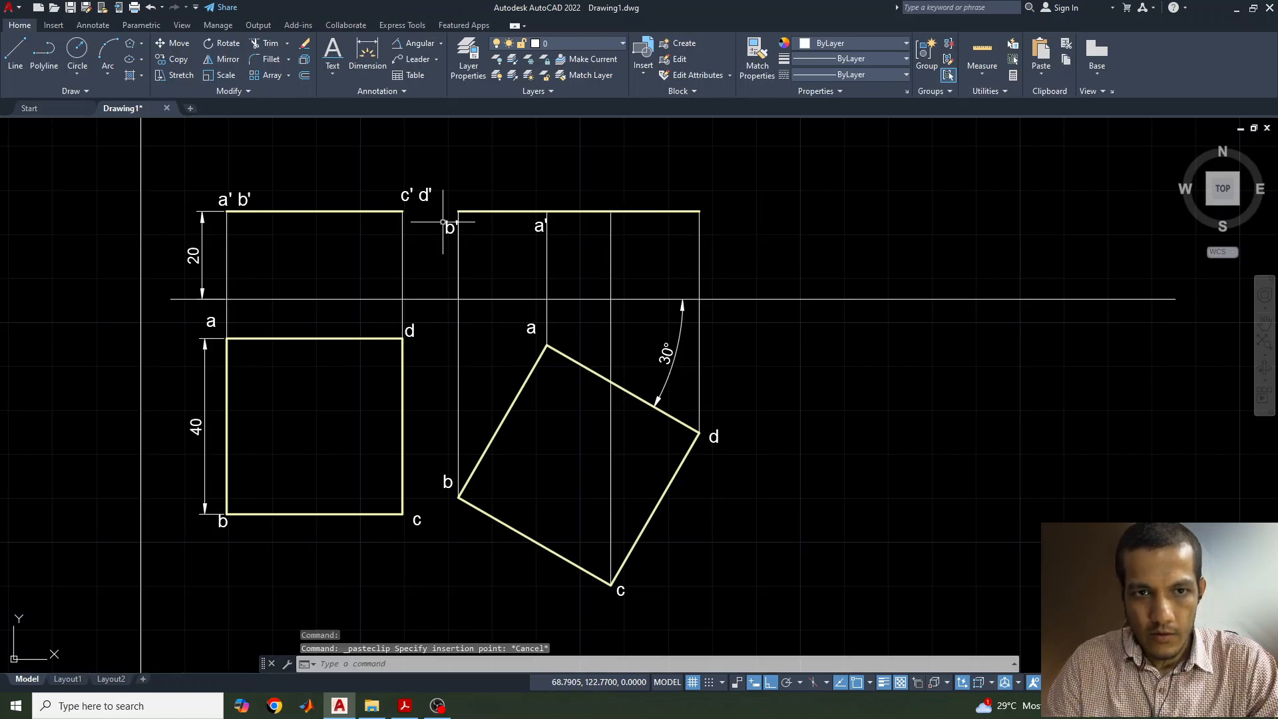
Copy the c' d' label to just below the front-view line at c's projection line and edit the copy to c'
{"action": "left_click", "coordinate": [405, 197]}
{"action": "key", "text": "ctrl+c"}
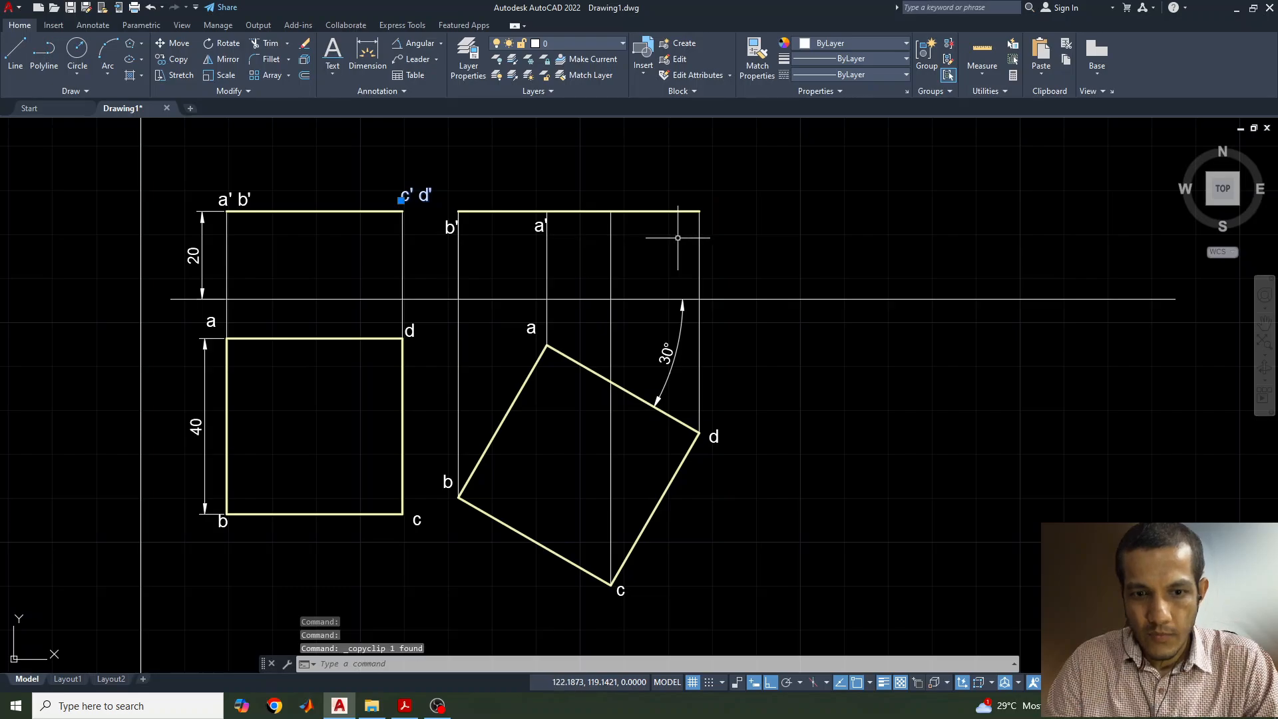
{"action": "key", "text": "ctrl+v"}
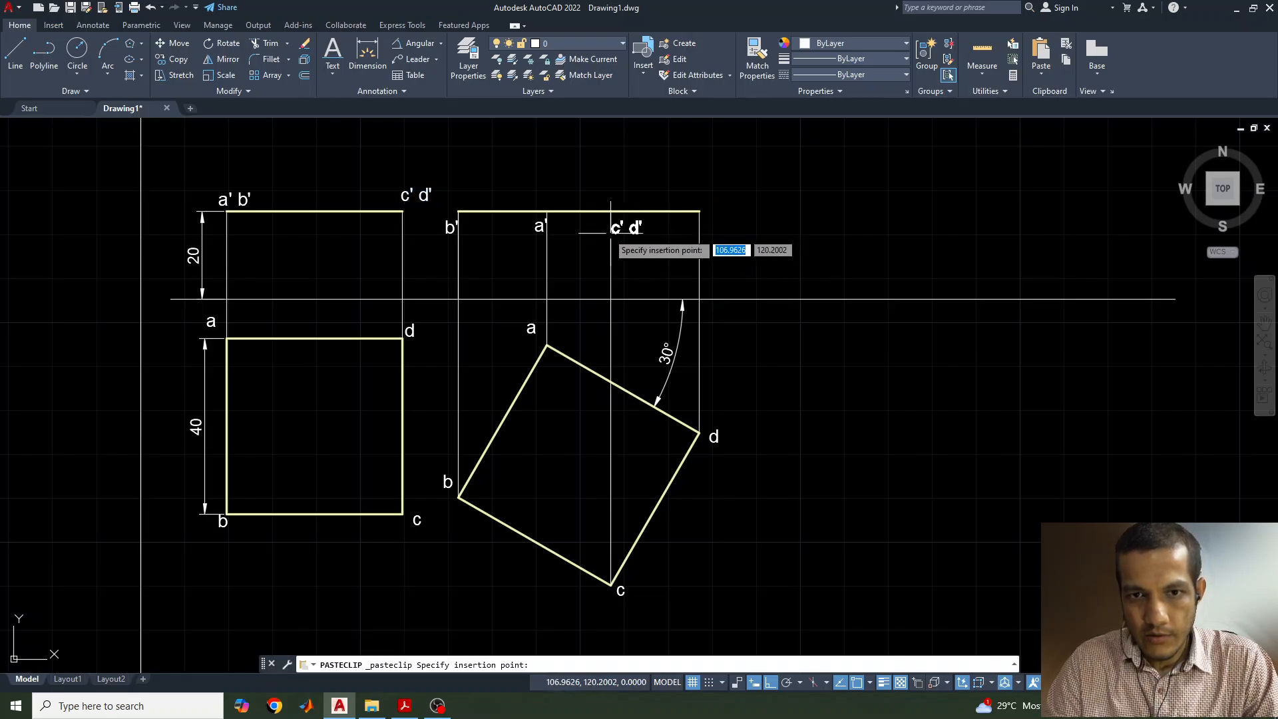
{"action": "left_click", "coordinate": [603, 229]}
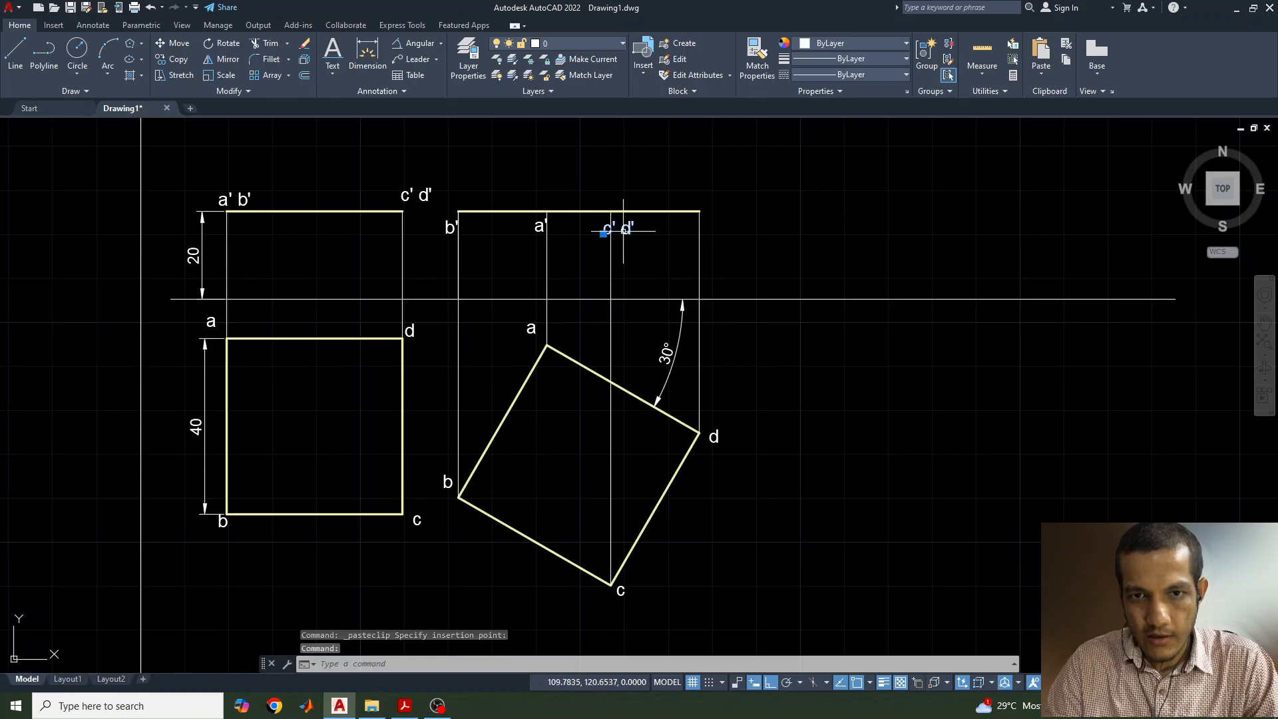
{"action": "double_click", "coordinate": [617, 229]}
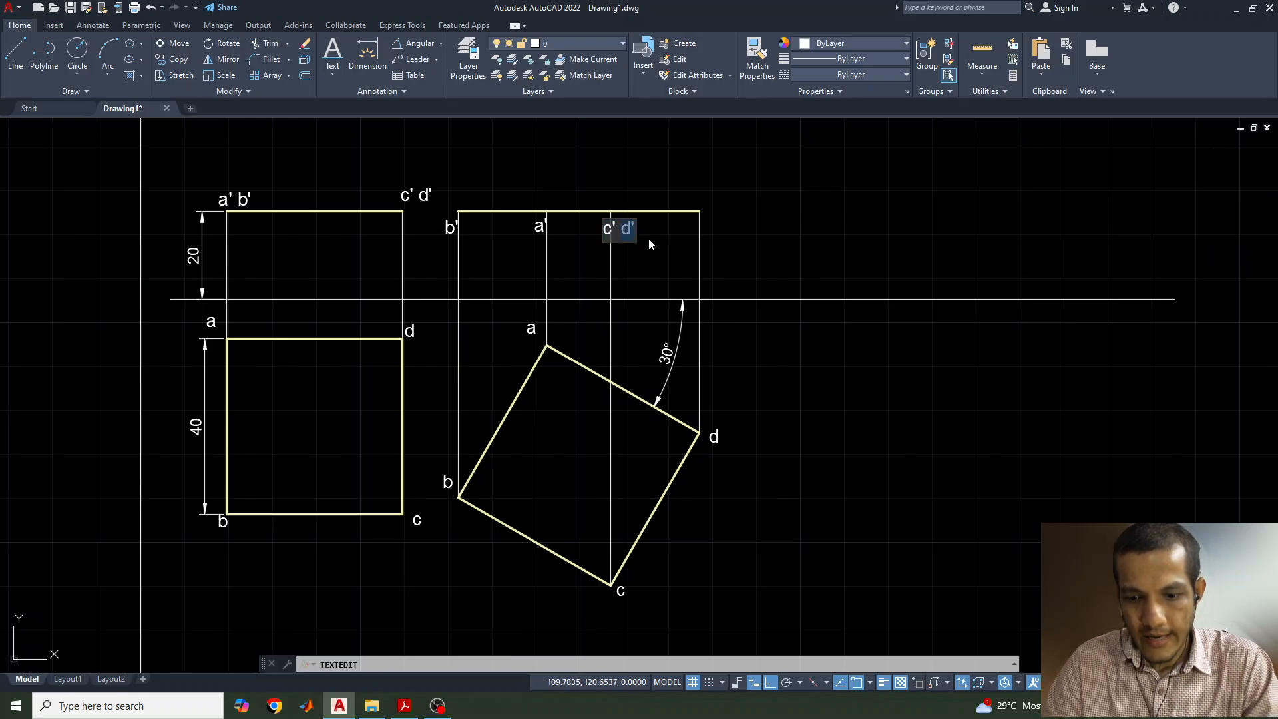
{"action": "left_click", "coordinate": [740, 259]}
{"action": "key", "text": "Escape"}
Place another copy of the c' d' label below the front-view line at d's projection line and edit it to d'
{"action": "key", "text": "ctrl+v"}
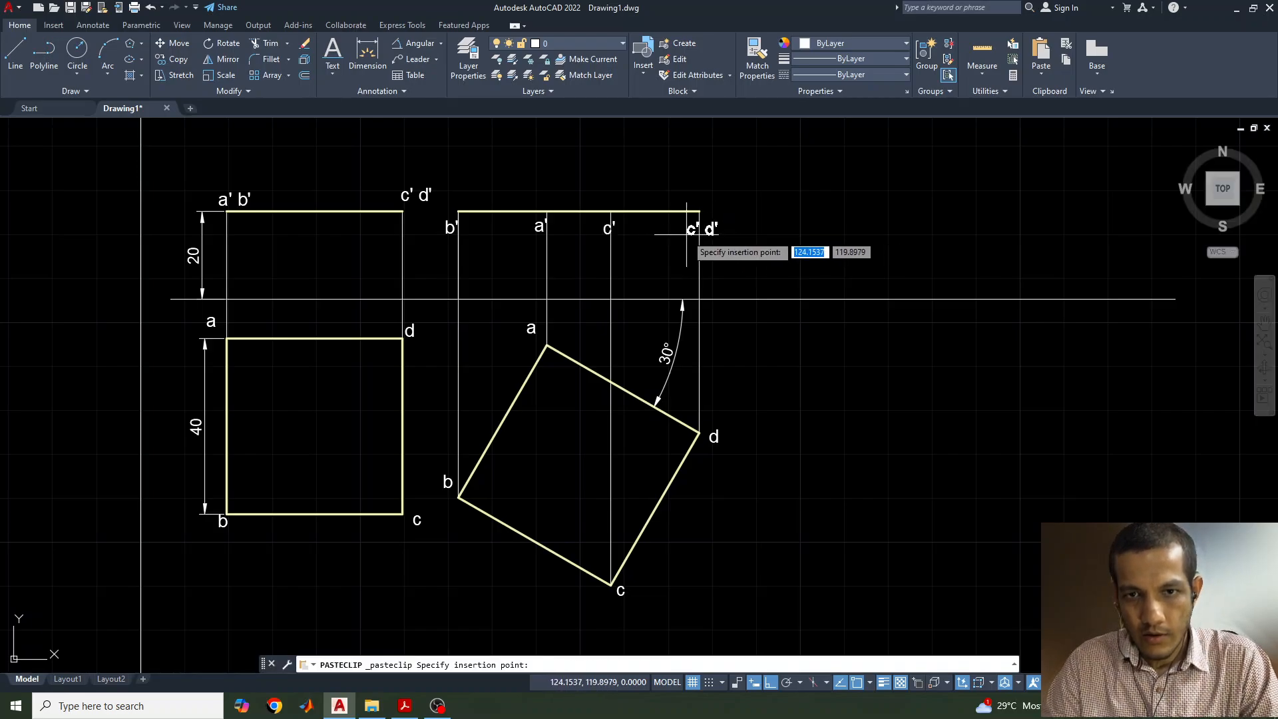
{"action": "left_click", "coordinate": [686, 234]}
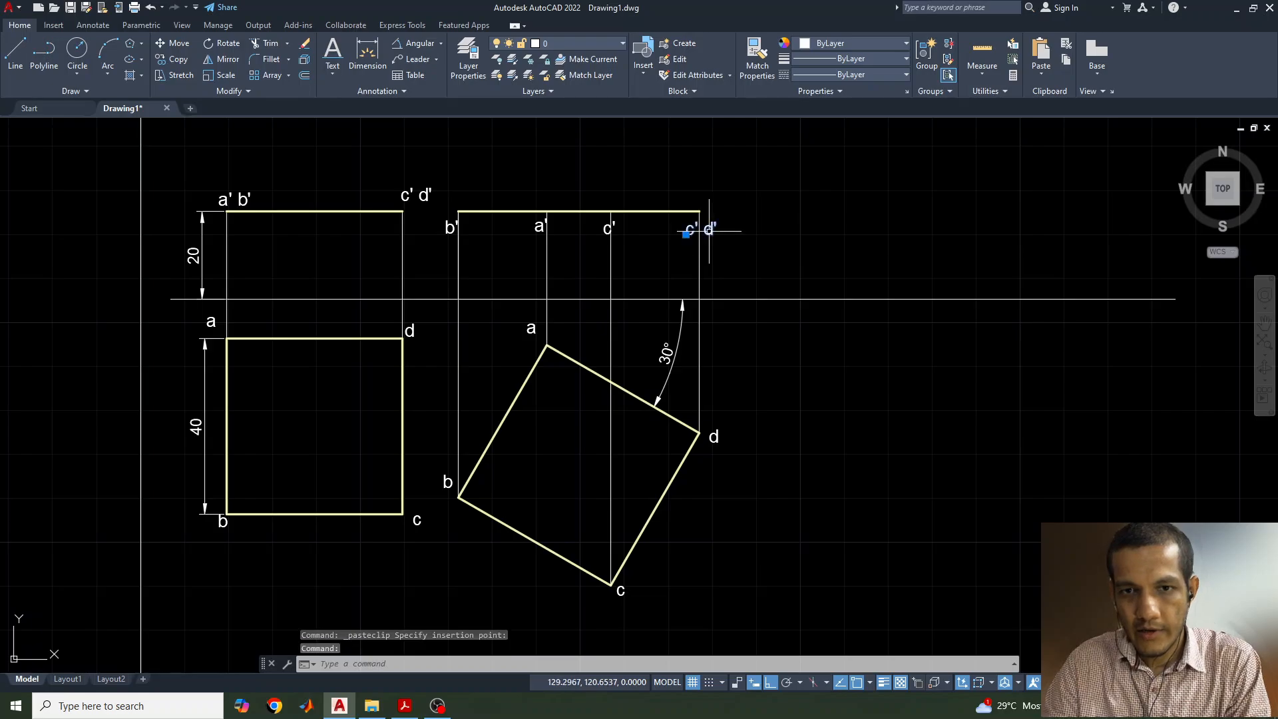
{"action": "double_click", "coordinate": [695, 233]}
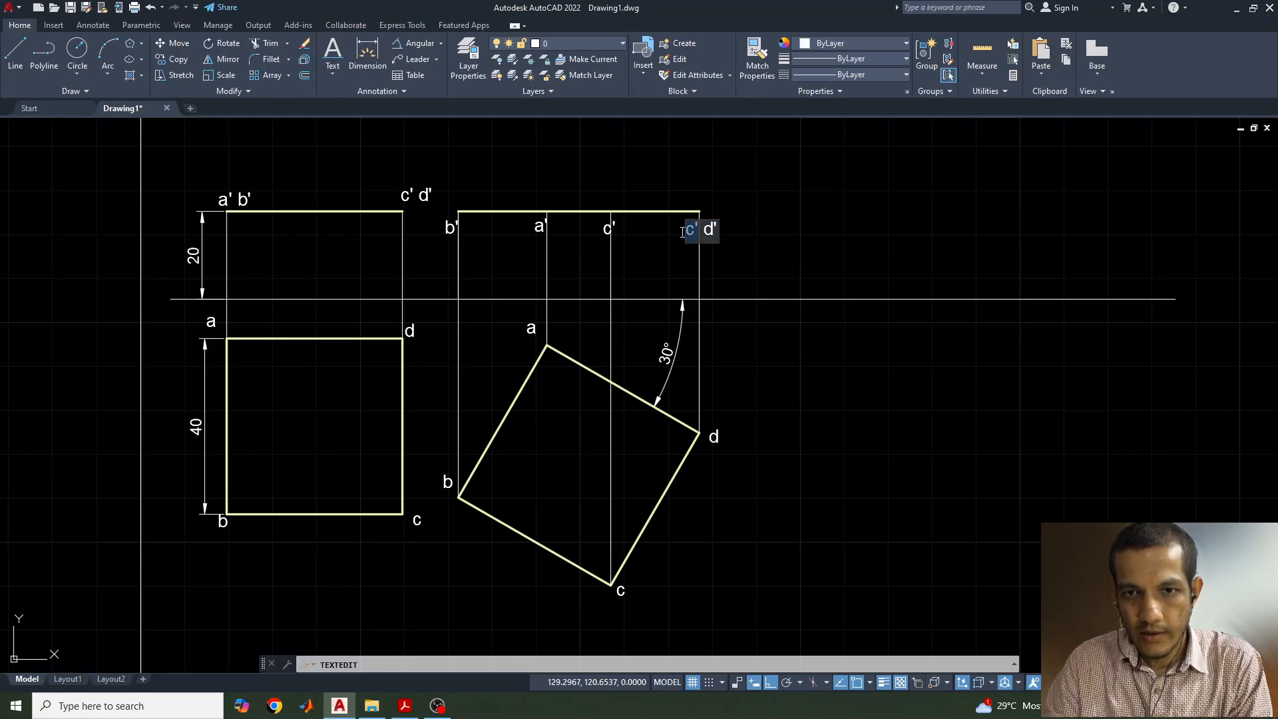
{"action": "key", "text": "Delete"}
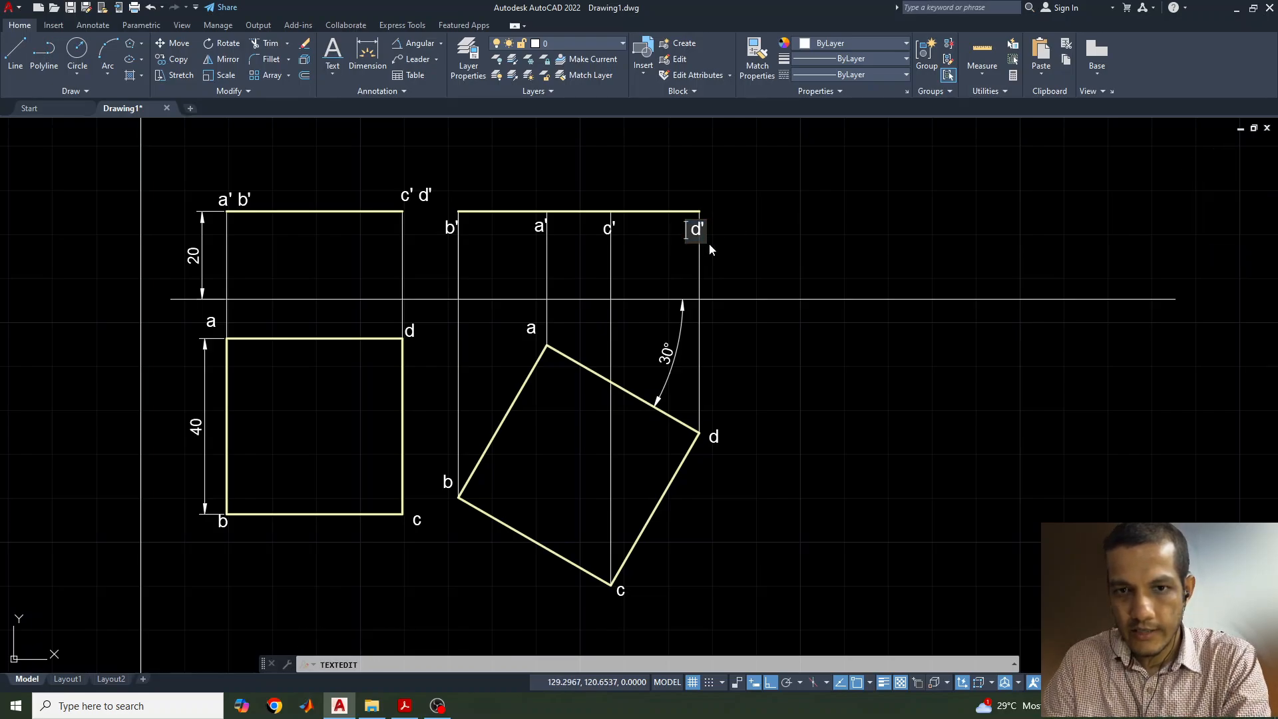
{"action": "left_click", "coordinate": [748, 246]}
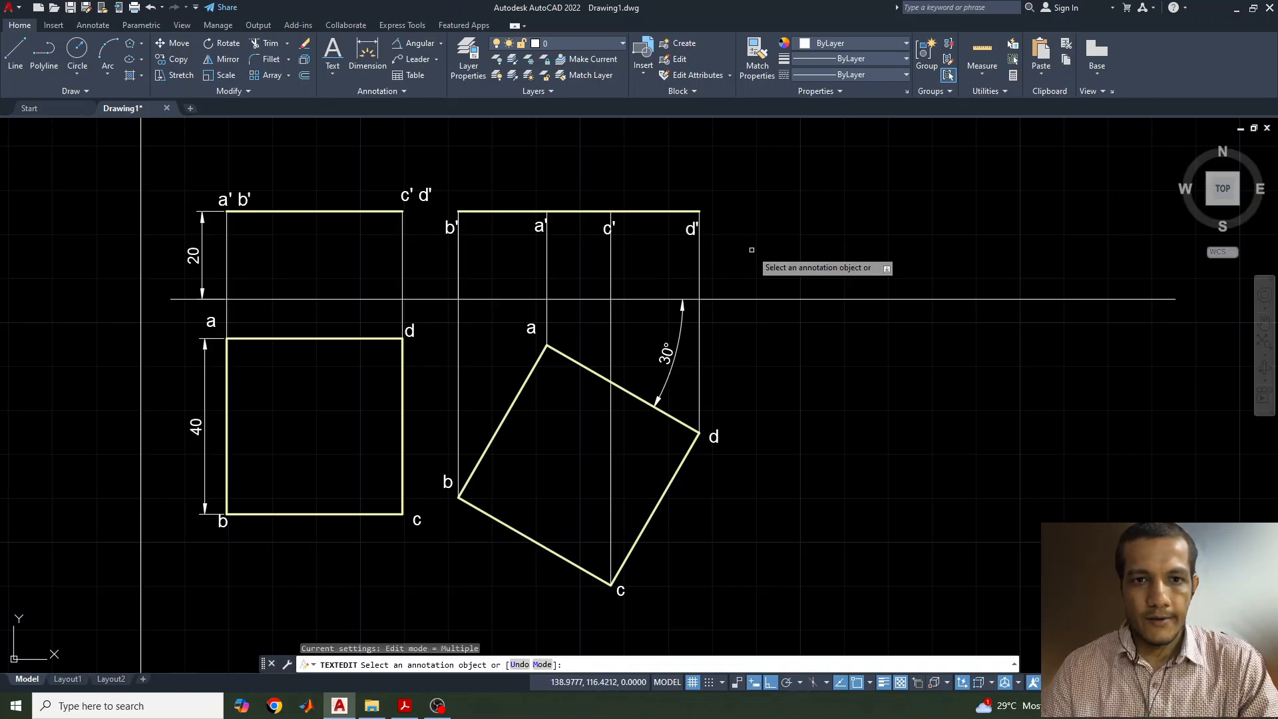
{"action": "key", "text": "Escape"}
Edit the a' b' label above the first front view to a', b' and try to change the c' d' label to c', d'
{"action": "left_click", "coordinate": [233, 197]}
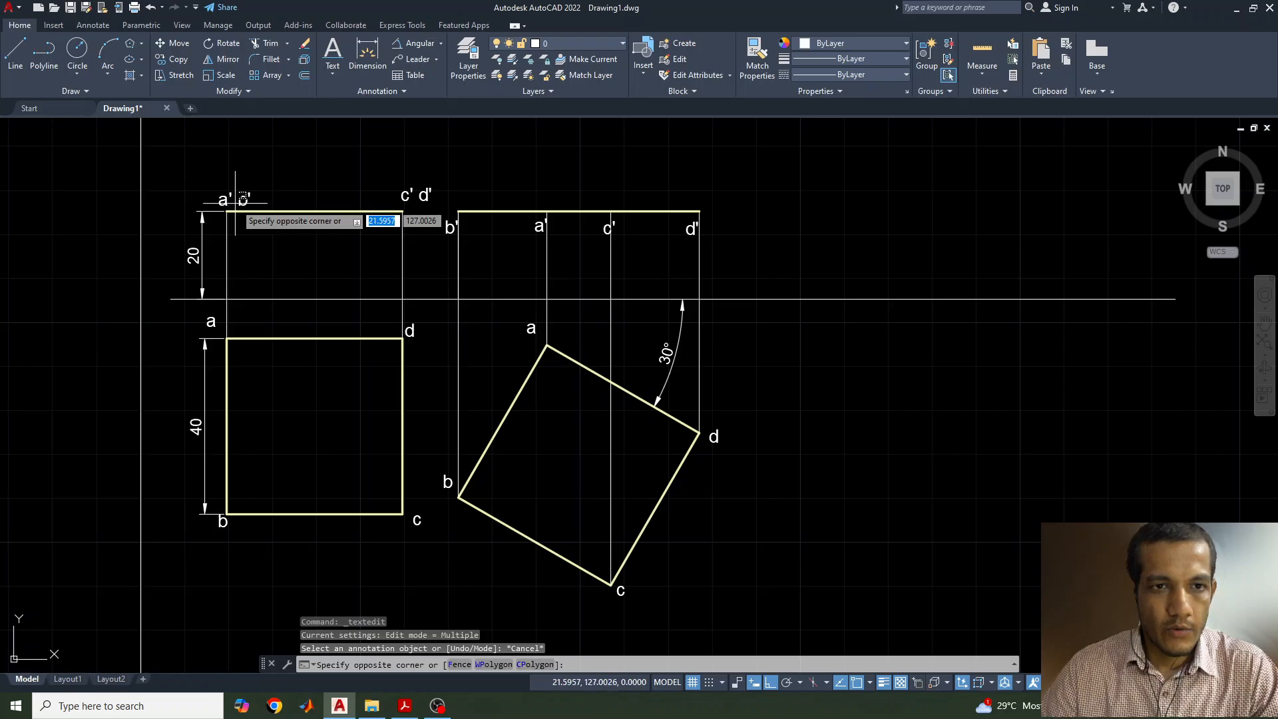
{"action": "double_click", "coordinate": [233, 200]}
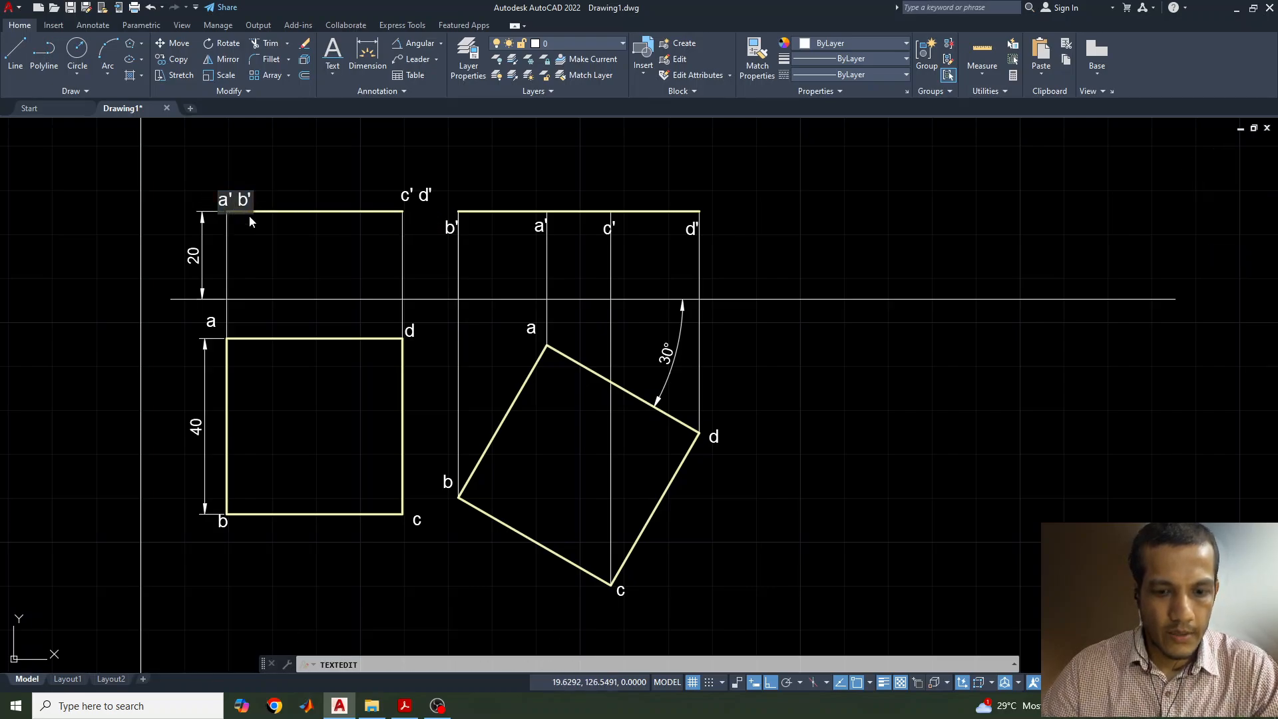
{"action": "left_click", "coordinate": [291, 183]}
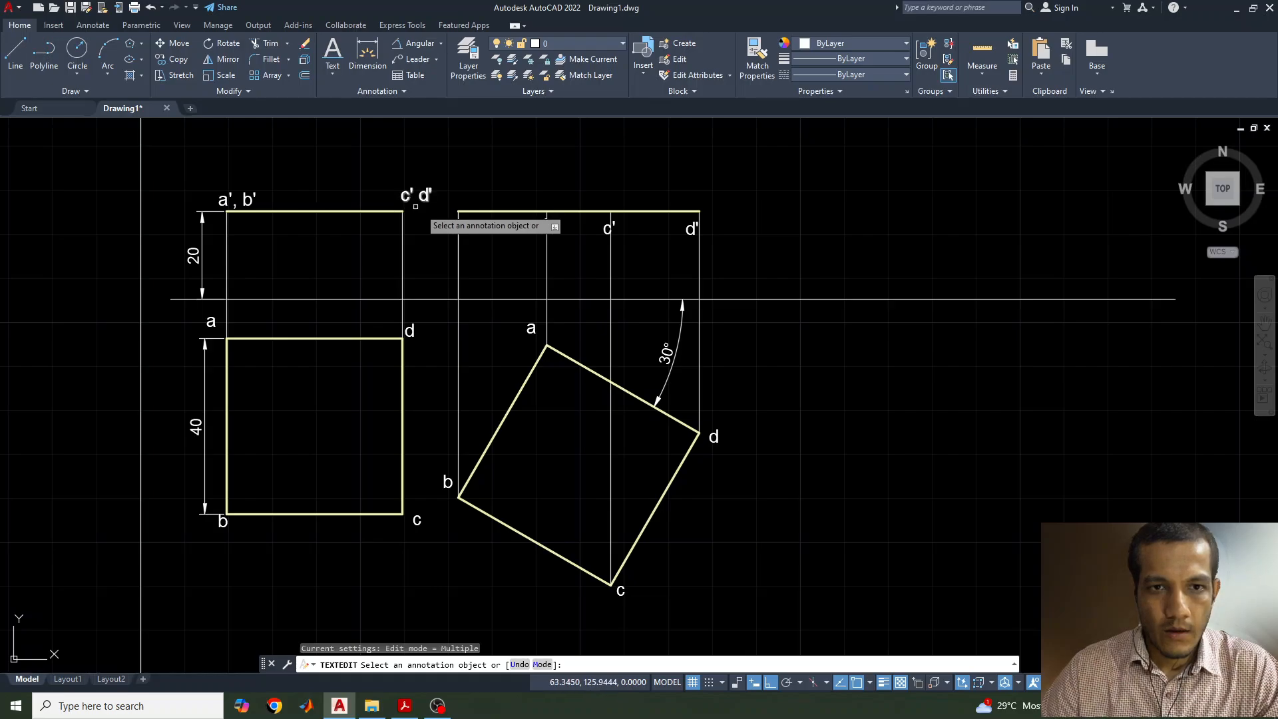
{"action": "left_click", "coordinate": [414, 203]}
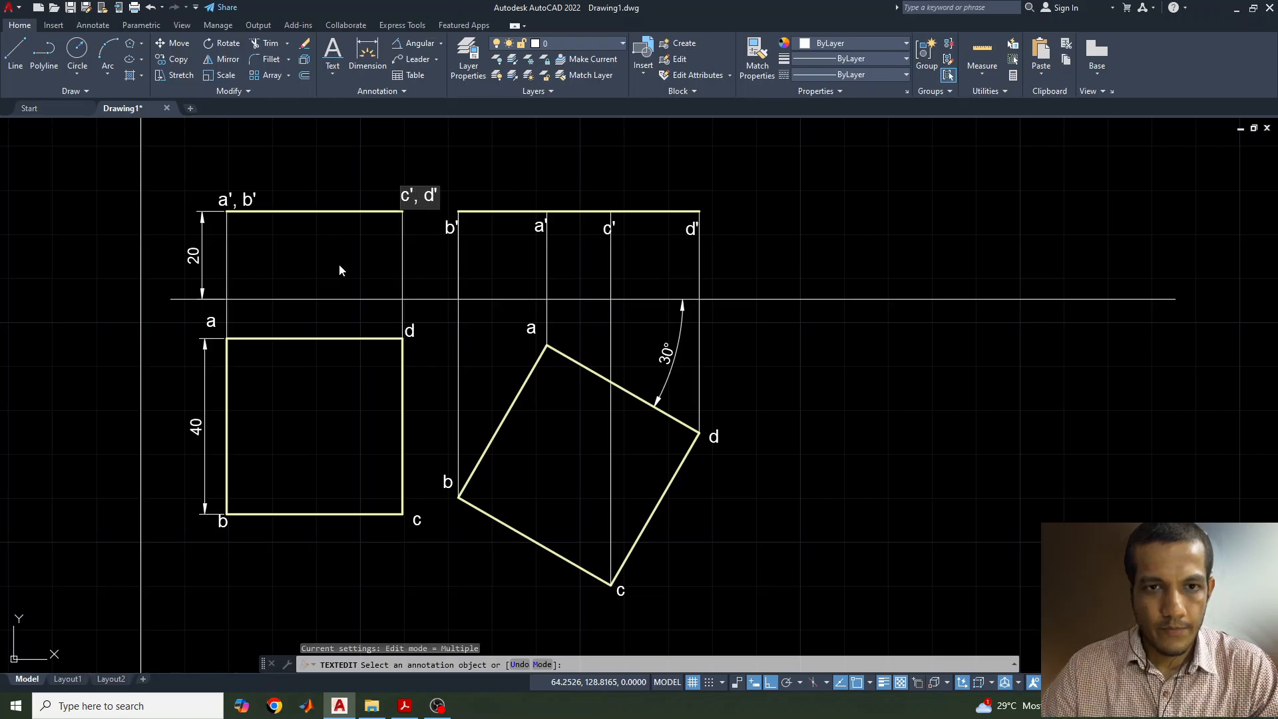
{"action": "key", "text": "Escape"}
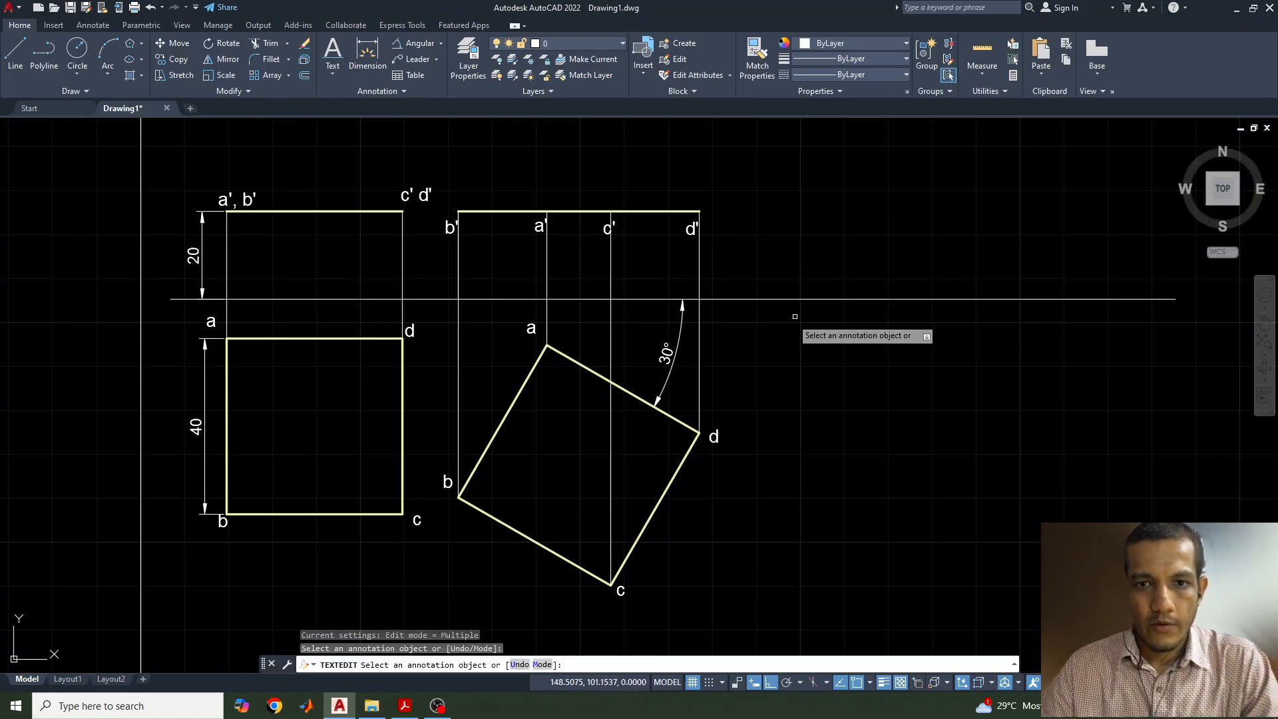
Consult the reference projections in EG PPT.pdf, return to AutoCAD and add an aligned dimension outside side ab of the rotated square
{"action": "left_click", "coordinate": [405, 705]}
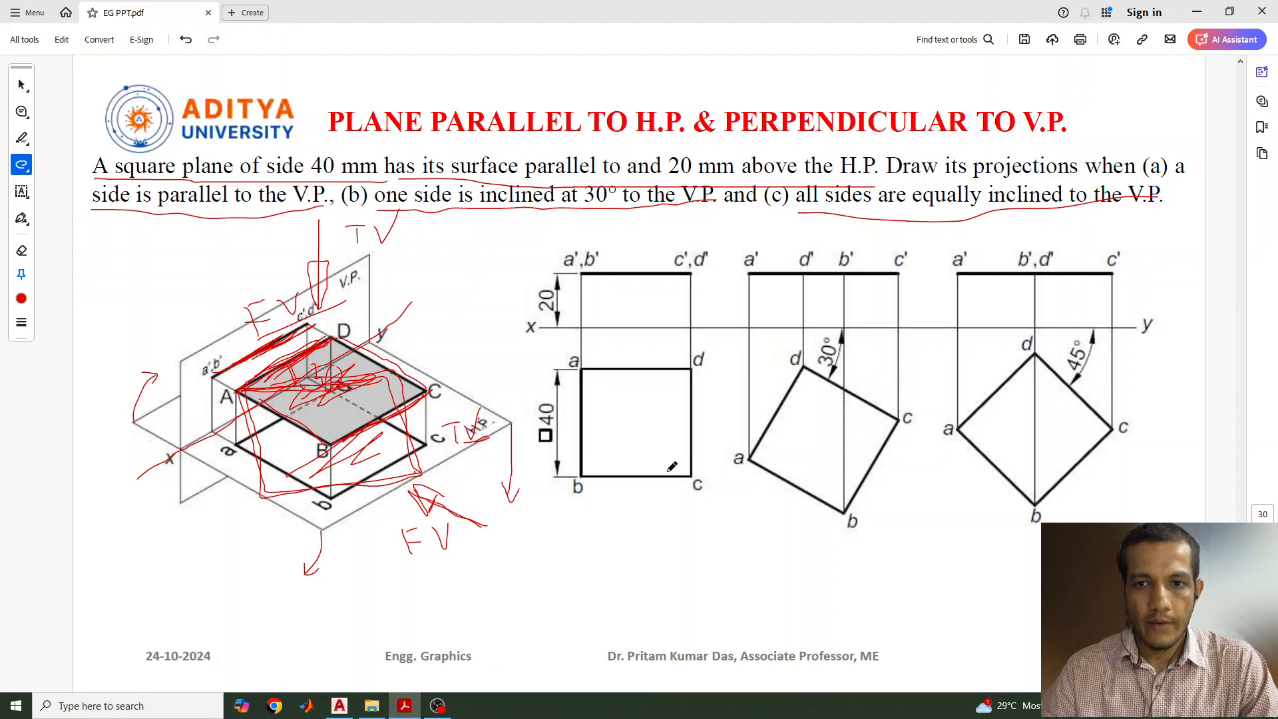
{"action": "left_click", "coordinate": [345, 710]}
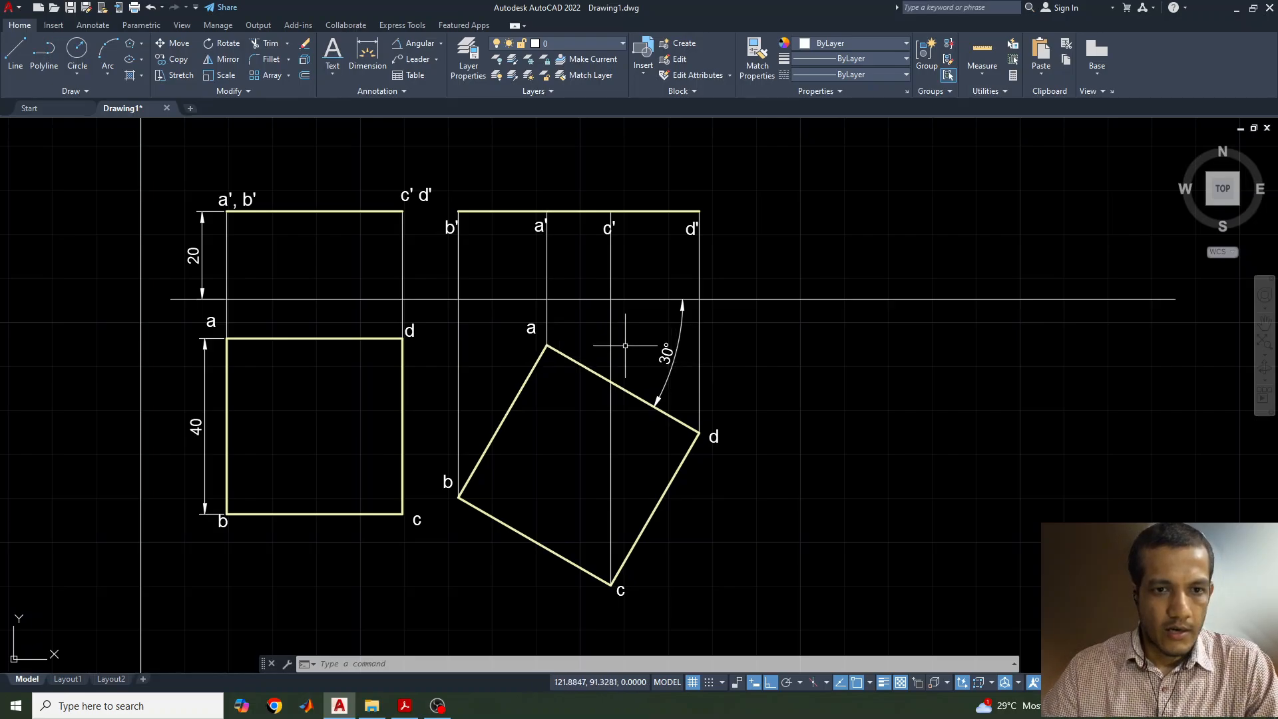
{"action": "left_click", "coordinate": [441, 44]}
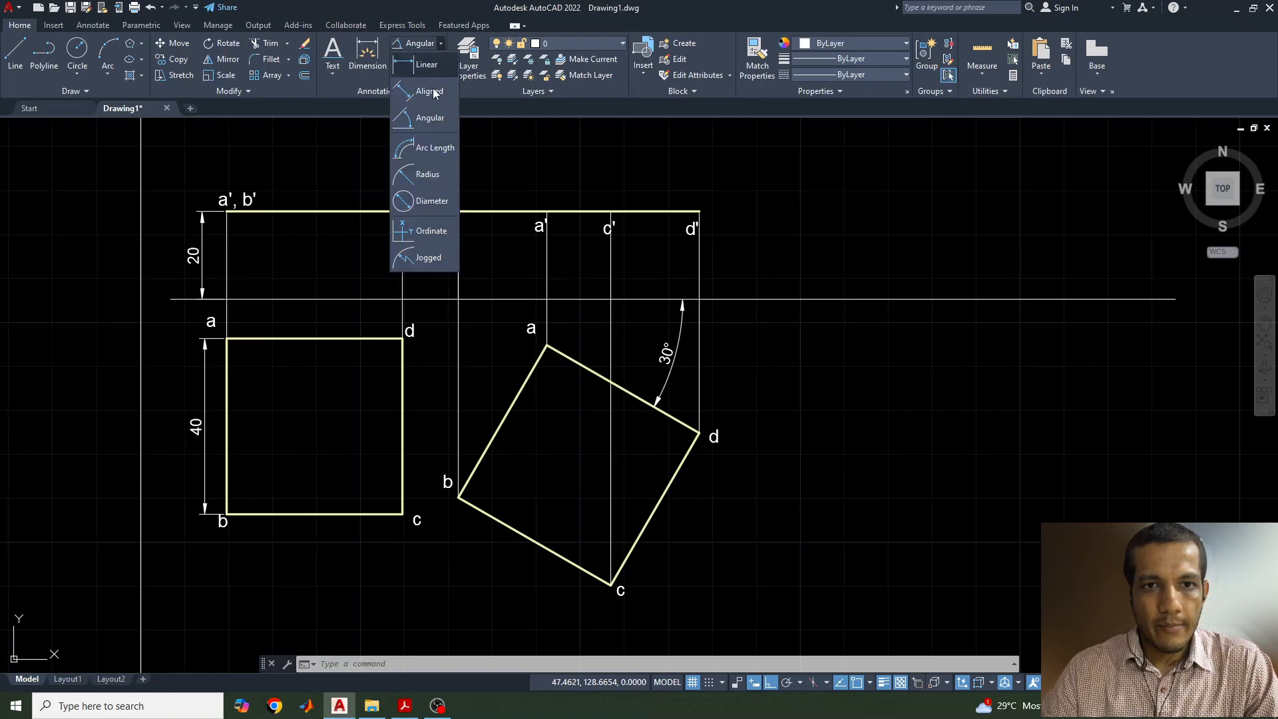
{"action": "left_click", "coordinate": [428, 97]}
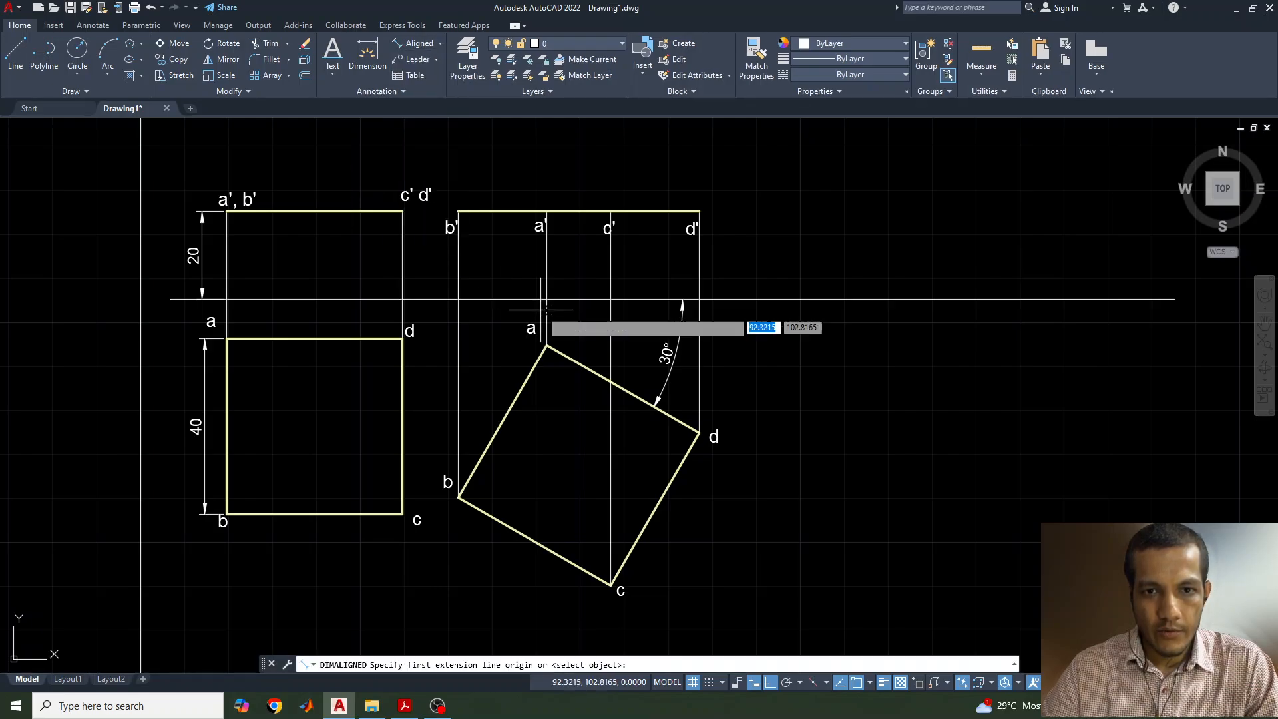
{"action": "left_click", "coordinate": [546, 346]}
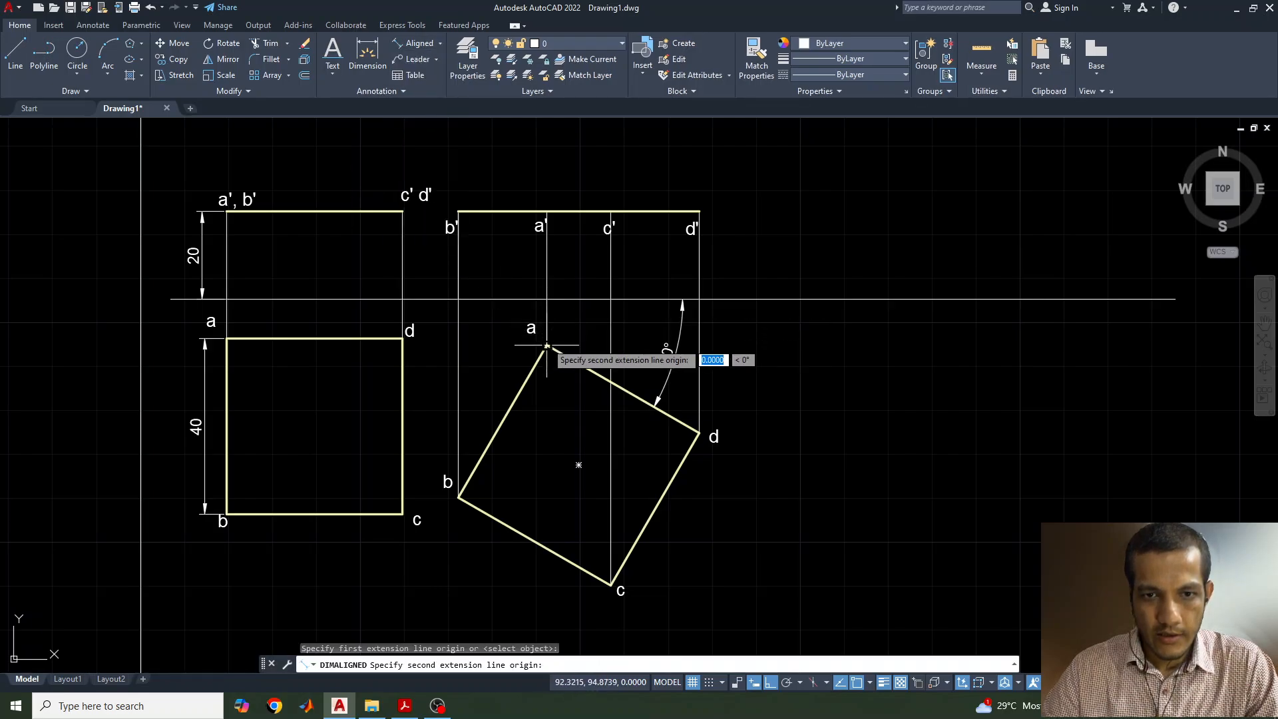
{"action": "left_click", "coordinate": [459, 496]}
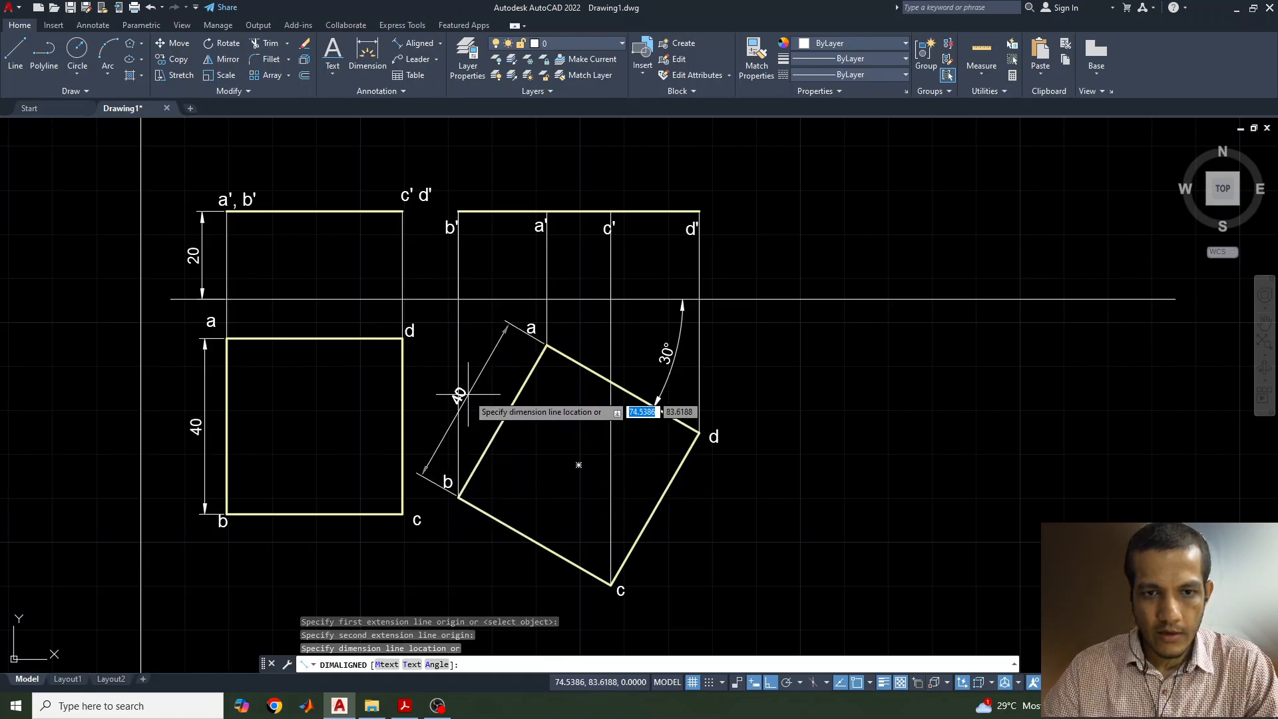
{"action": "left_click", "coordinate": [466, 394]}
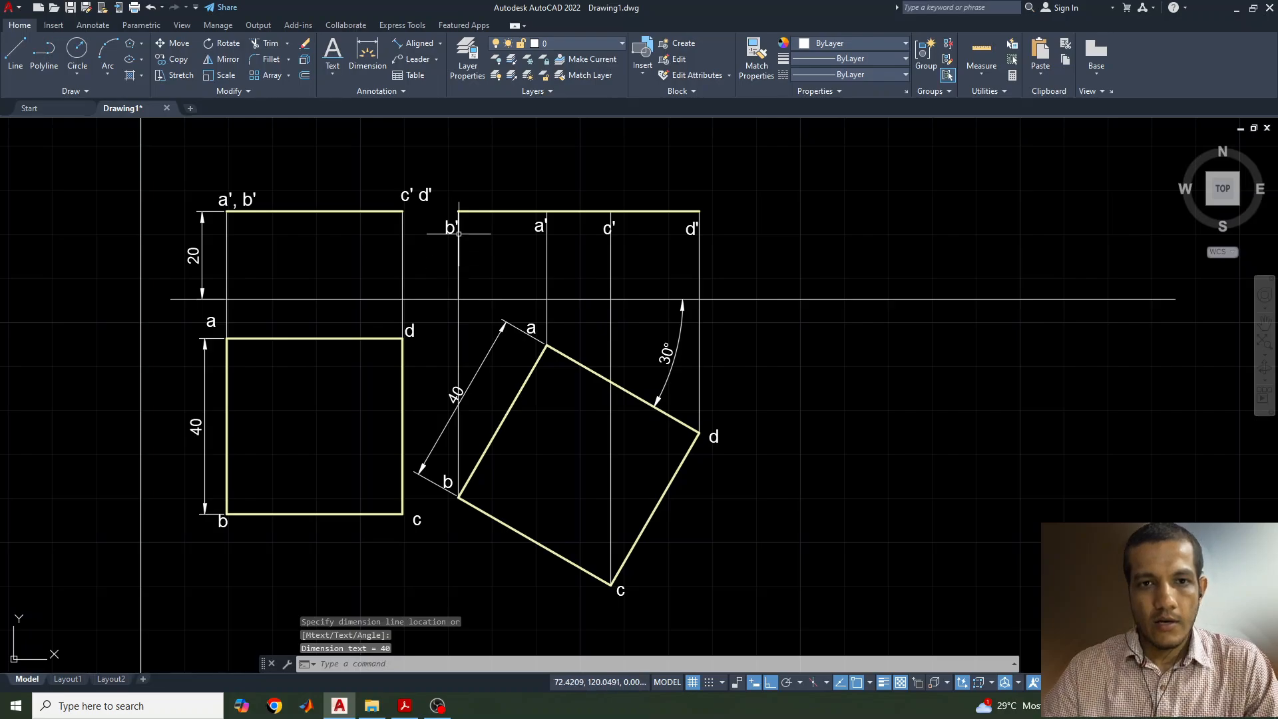
{"action": "type", "text": "l"}
{"action": "key", "text": "Return"}
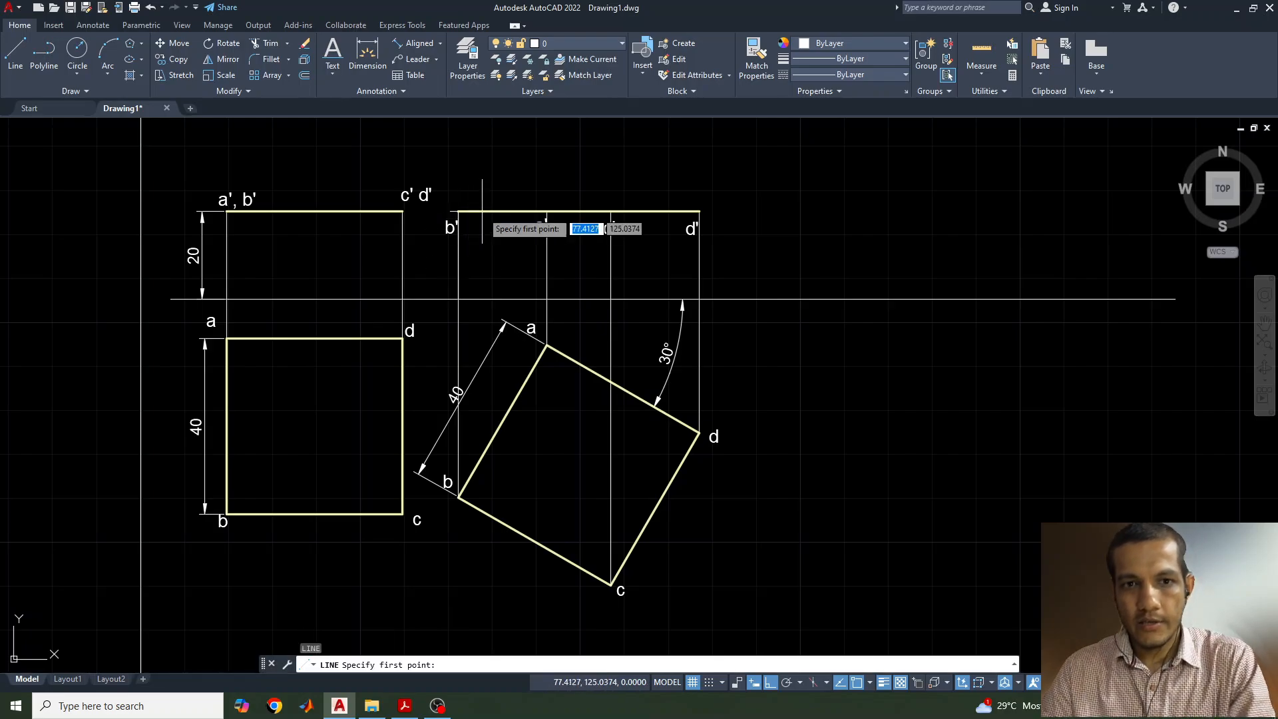
{"action": "left_click", "coordinate": [698, 211]}
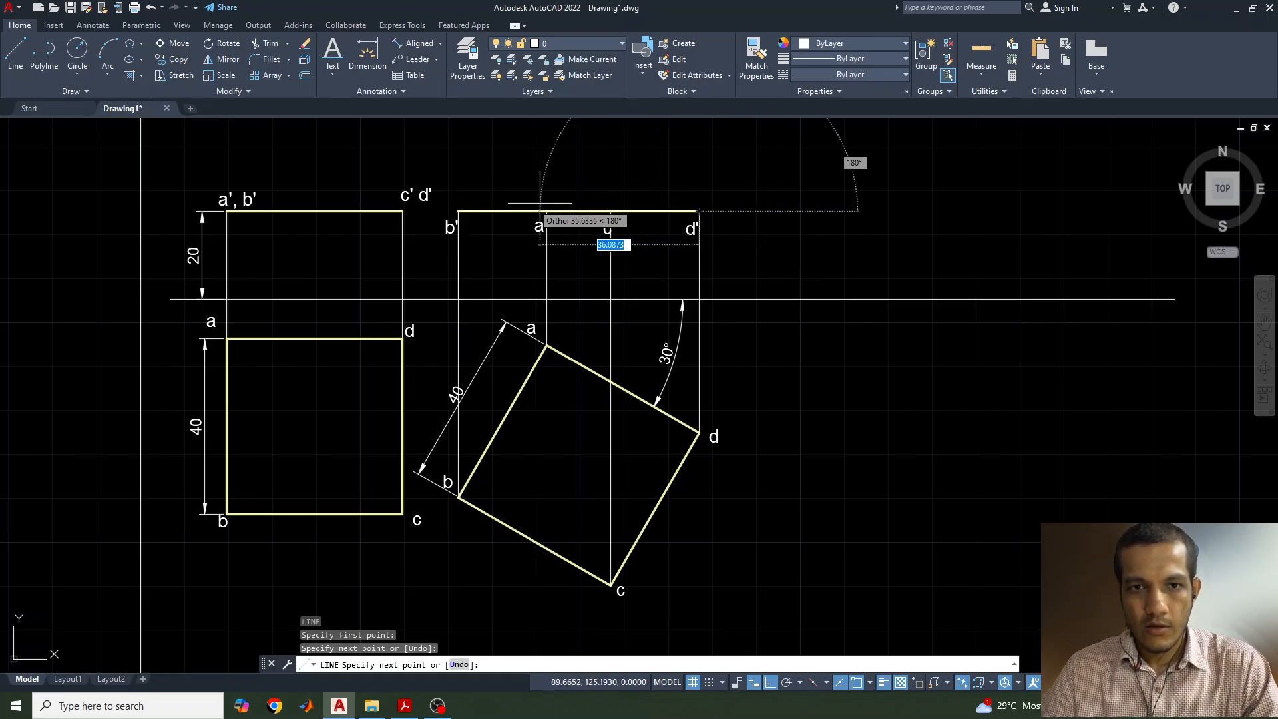
{"action": "key", "text": "Escape"}
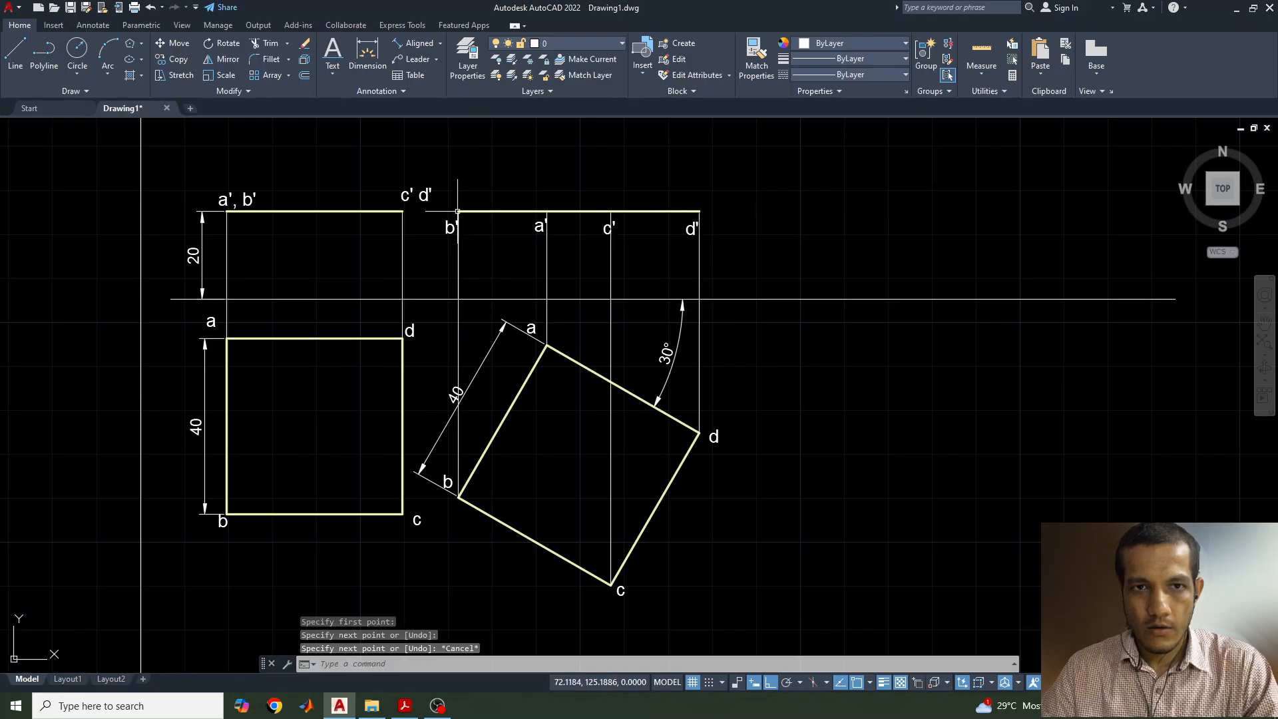
Add a linear dimension from b' to d' just above the second front-view line
{"action": "left_click", "coordinate": [440, 43]}
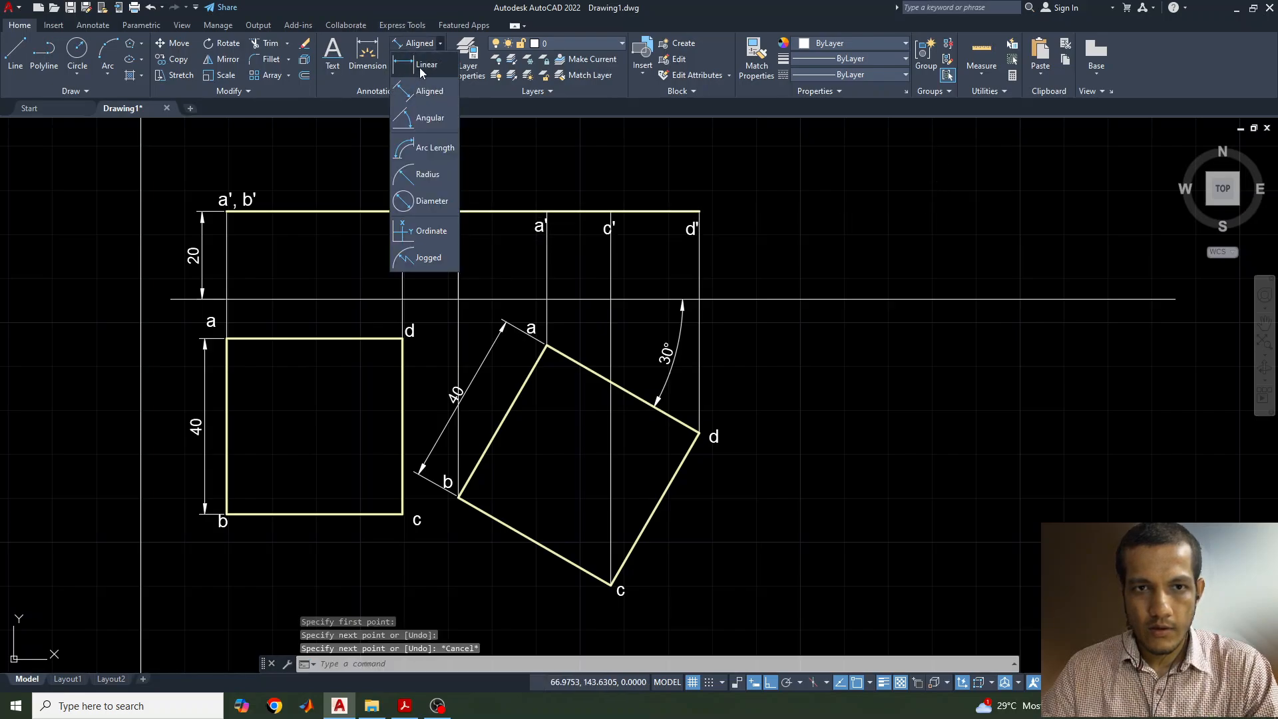
{"action": "left_click", "coordinate": [426, 65]}
{"action": "left_click", "coordinate": [458, 211]}
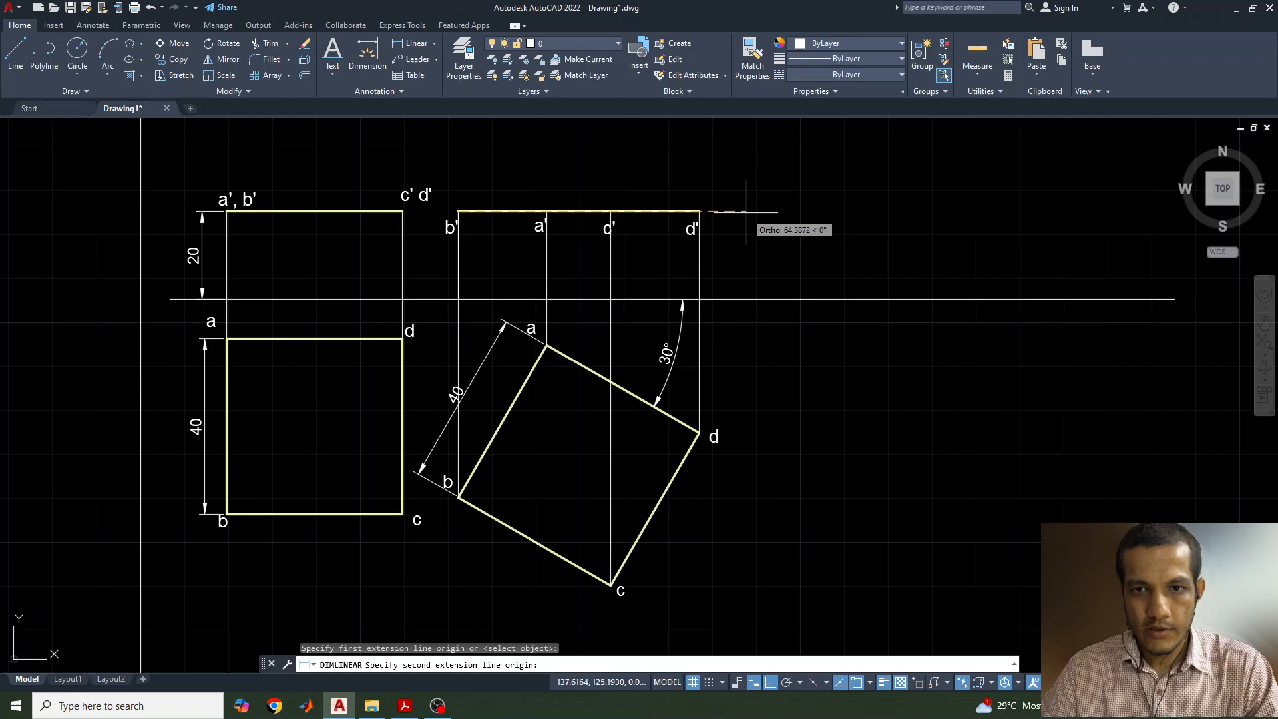
{"action": "left_click", "coordinate": [699, 211]}
{"action": "left_click", "coordinate": [636, 187]}
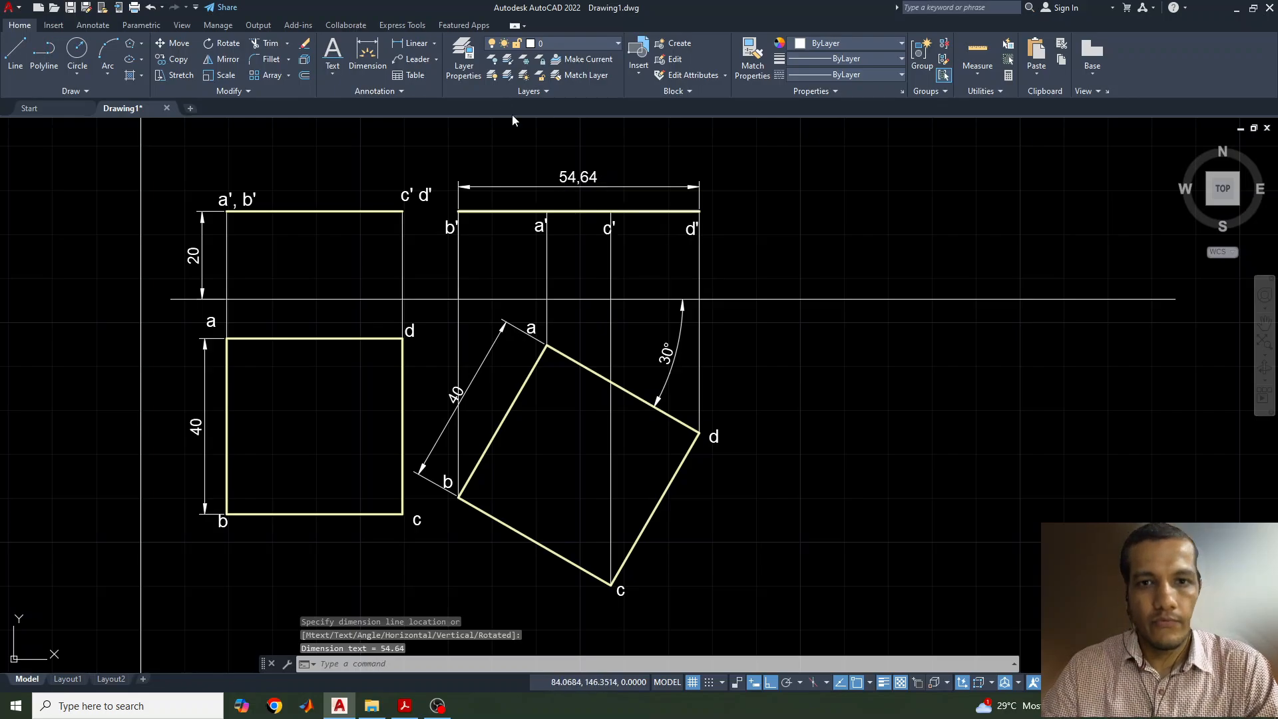
Modify the ISO-25 dimension style so that linear dimensions use a precision of 0
{"action": "type", "text": "dim"}
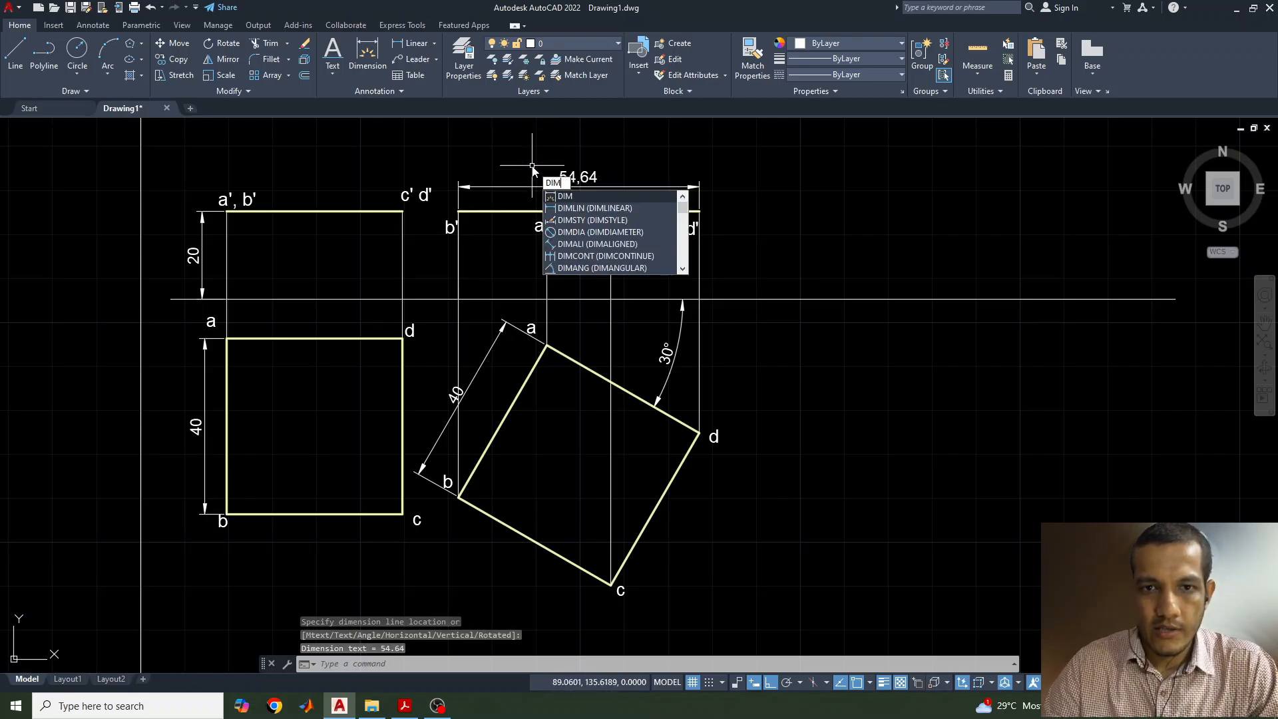
{"action": "left_click", "coordinate": [585, 221]}
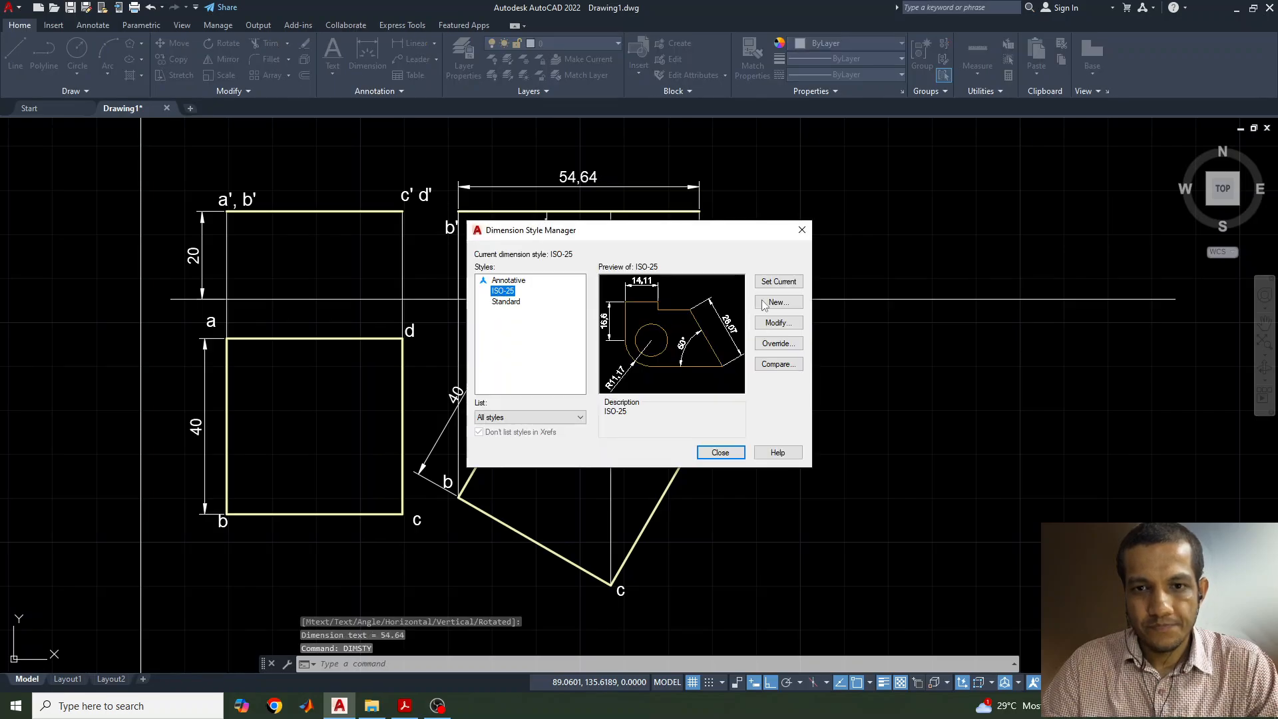
{"action": "left_click", "coordinate": [778, 324]}
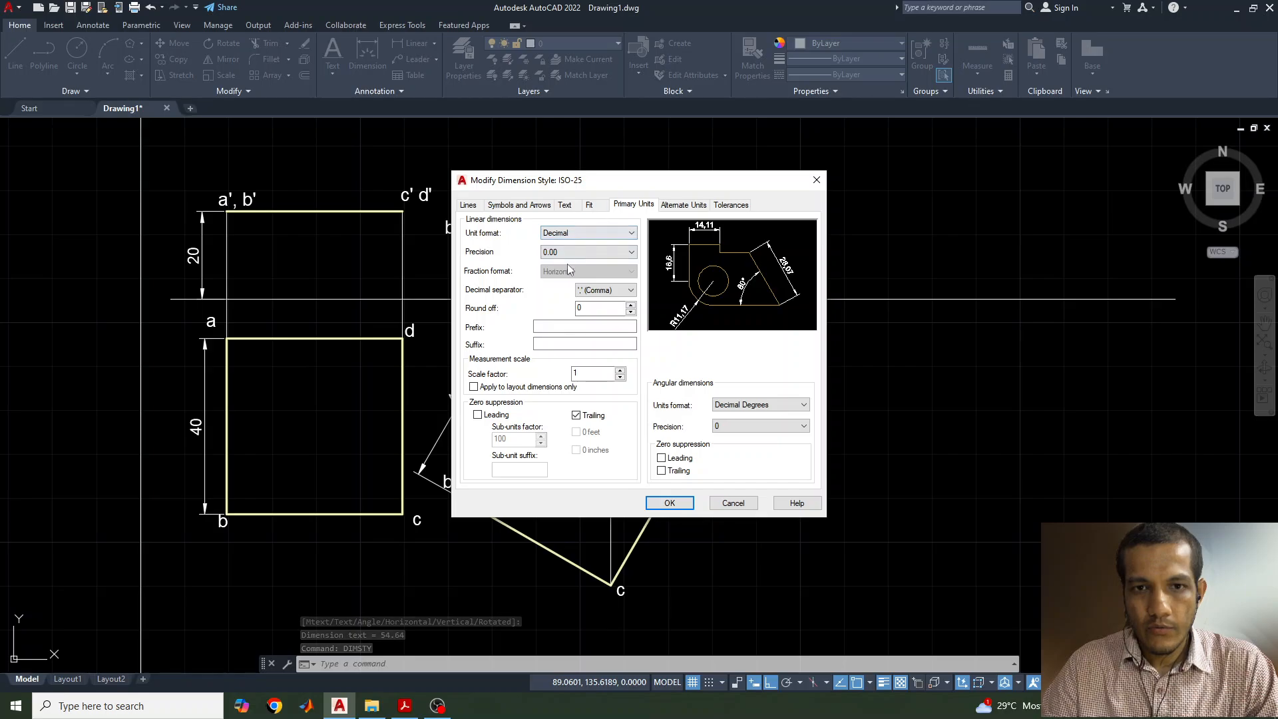
{"action": "left_click", "coordinate": [569, 252]}
{"action": "left_click", "coordinate": [565, 262]}
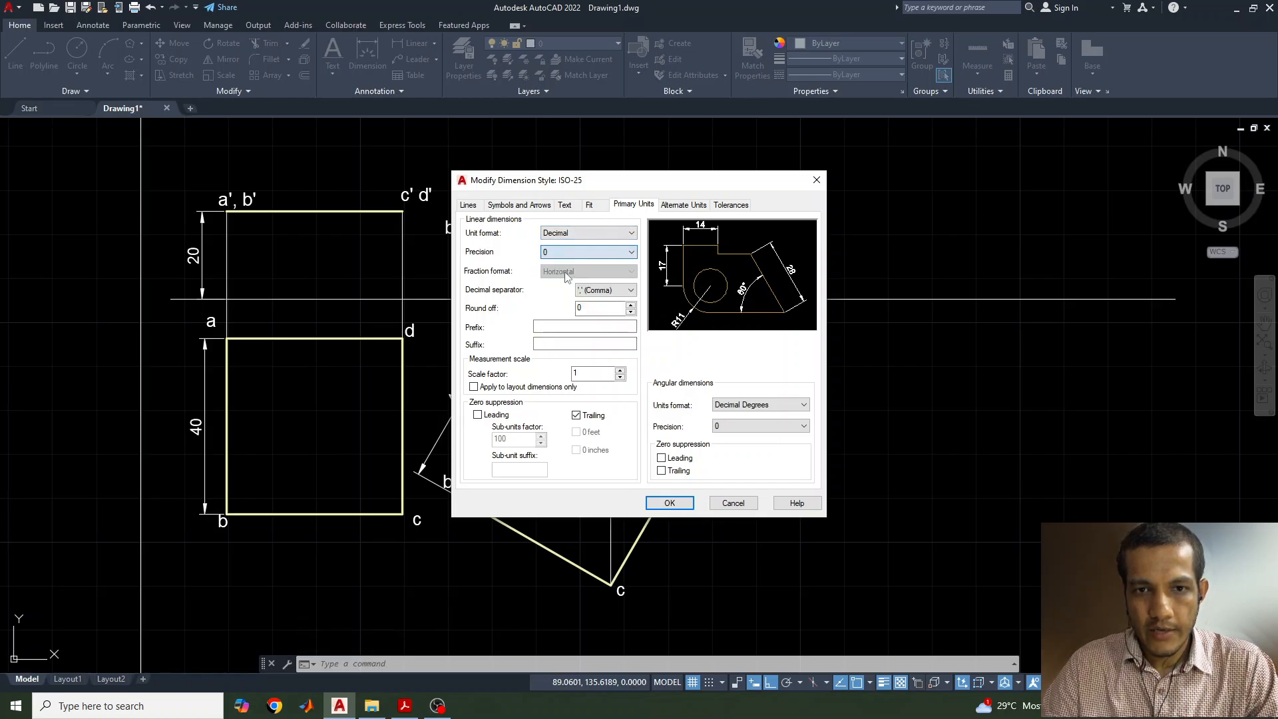
{"action": "left_click", "coordinate": [669, 504]}
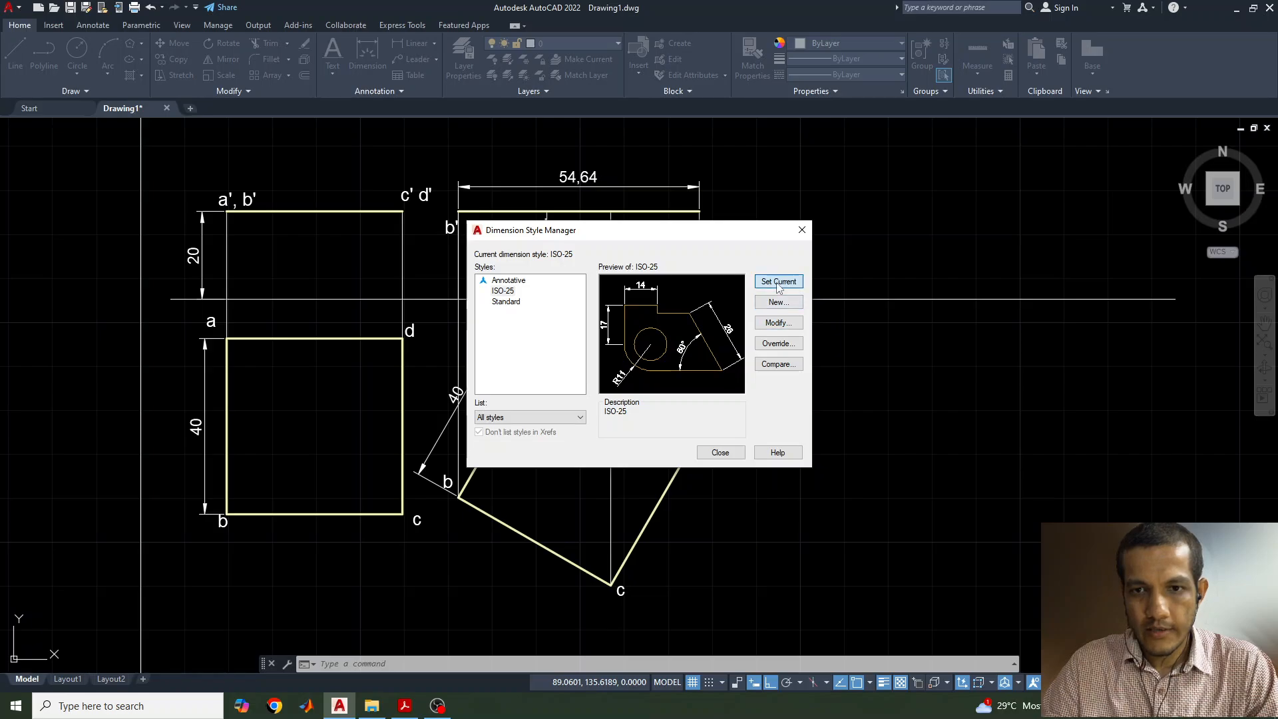
{"action": "left_click", "coordinate": [721, 452]}
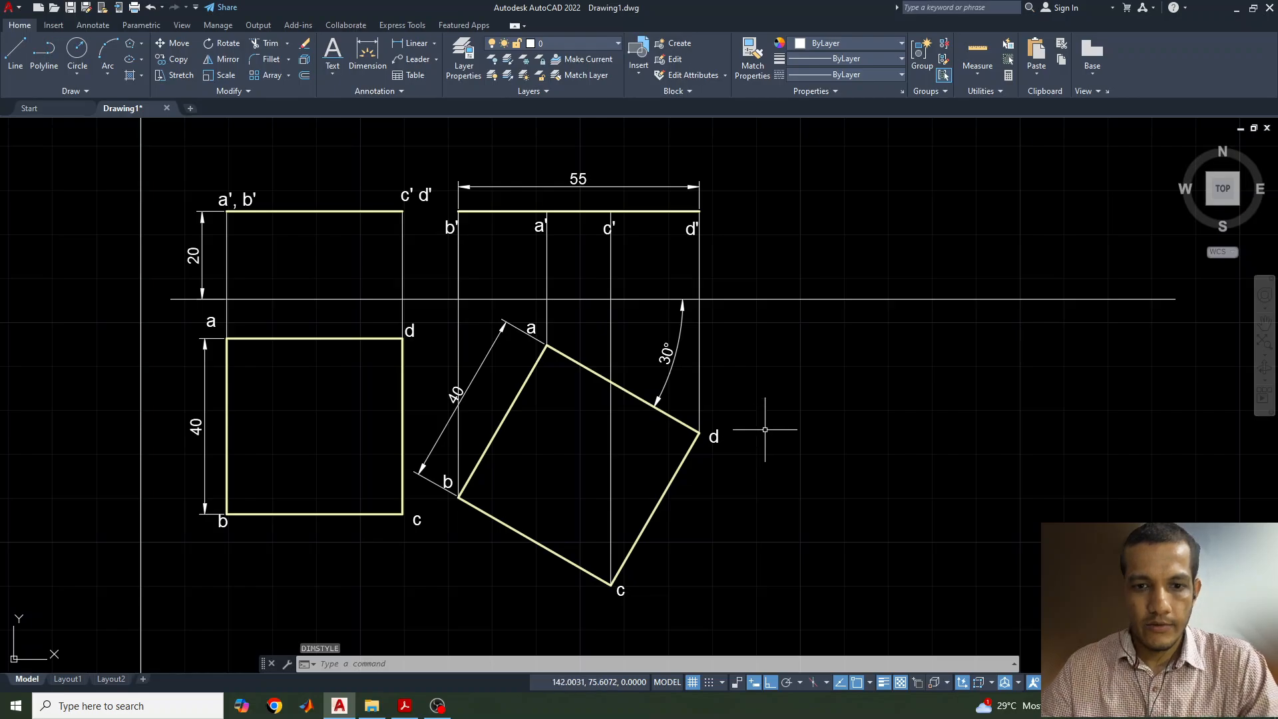
Consult the 45° case in EG PPT.pdf, return to AutoCAD and copy the first square with its corner labels and dimension to the rotated square's right
{"action": "key", "text": "alt+Tab"}
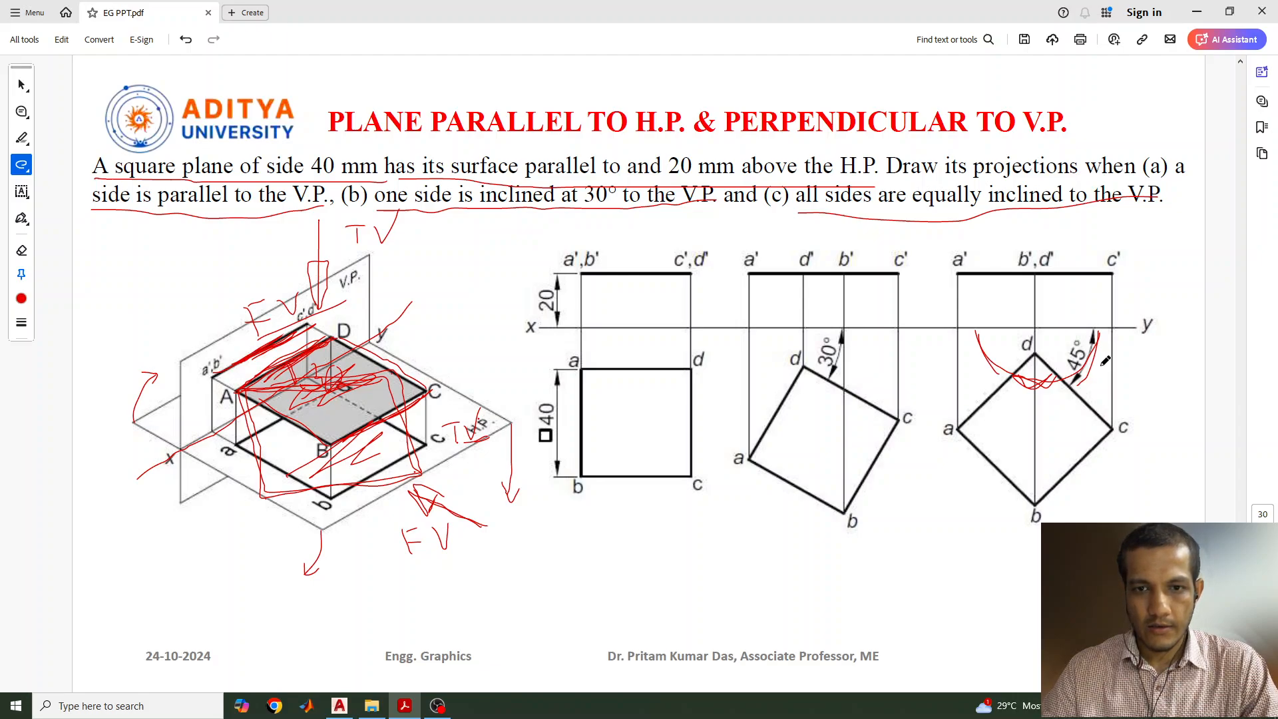
{"action": "left_click", "coordinate": [345, 711]}
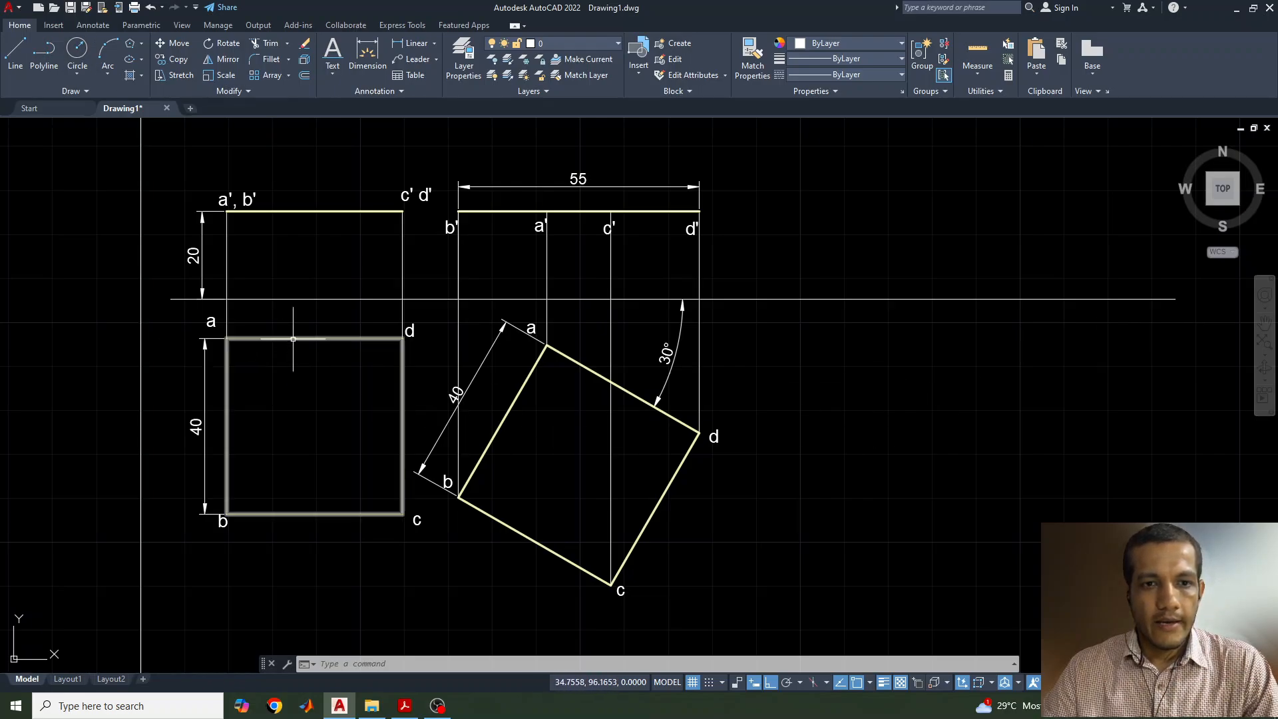
{"action": "left_click", "coordinate": [174, 313]}
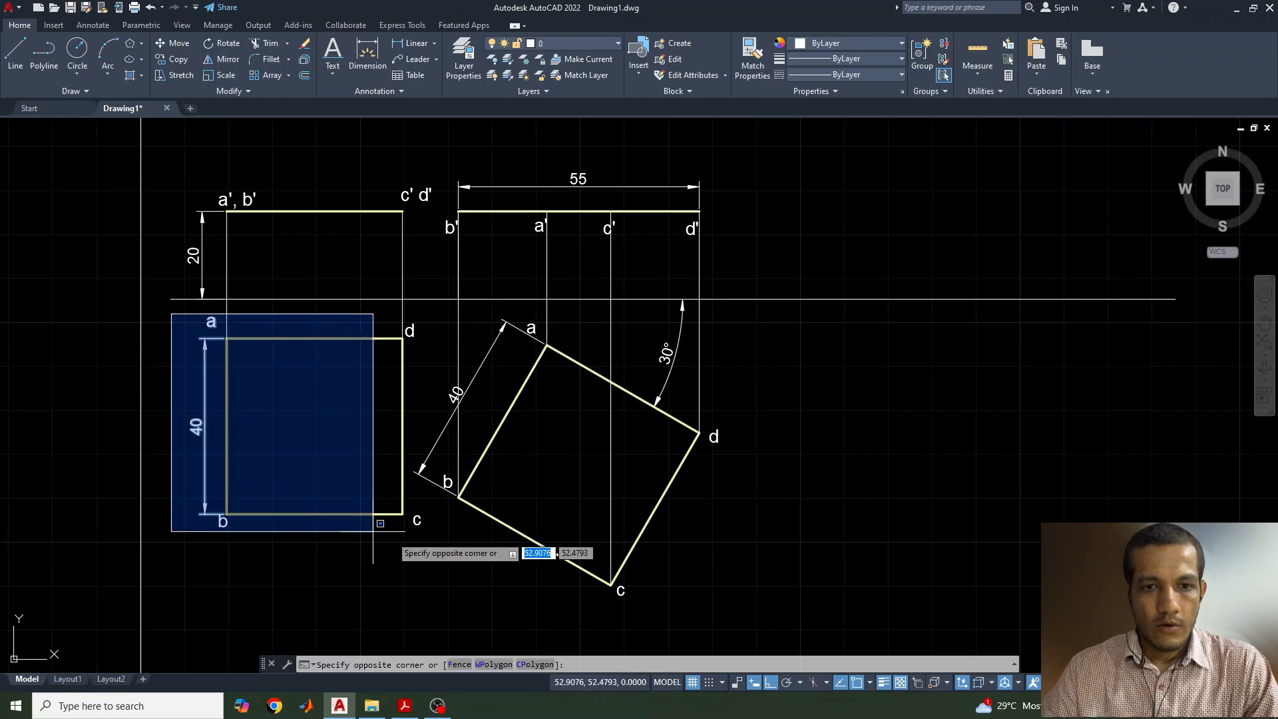
{"action": "left_click", "coordinate": [429, 527]}
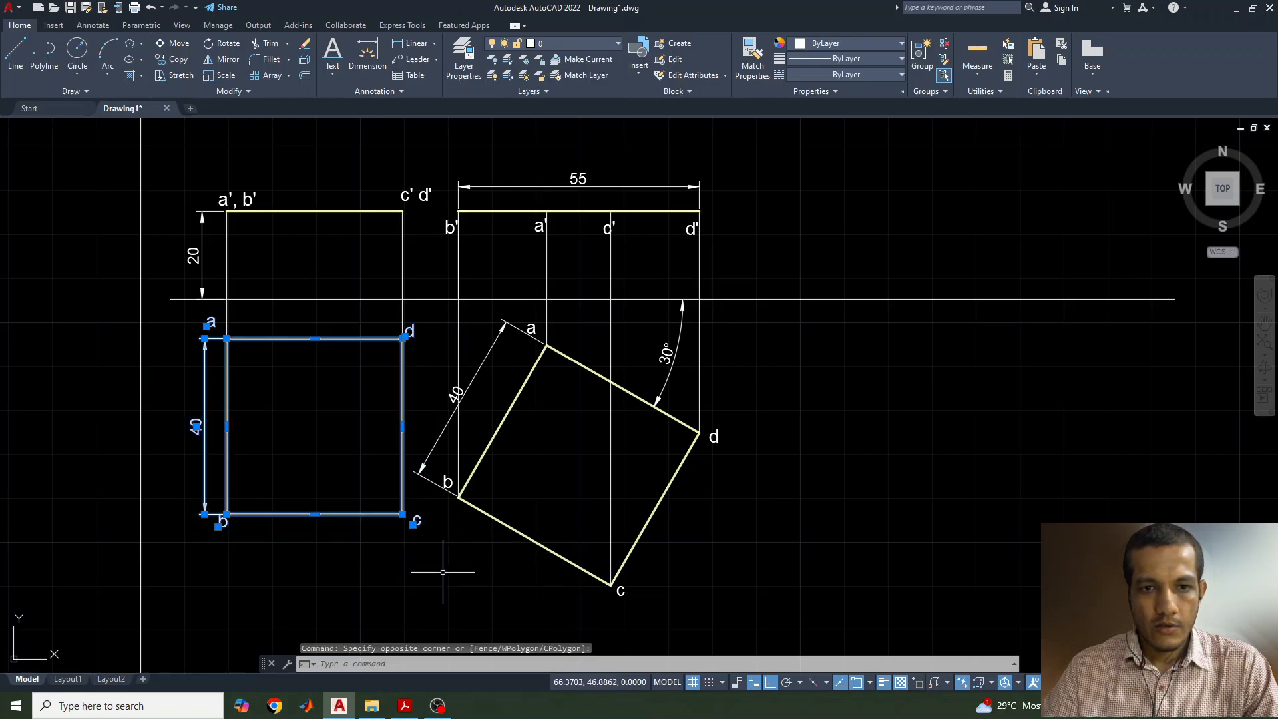
{"action": "key", "text": "ctrl+c"}
{"action": "key", "text": "ctrl+v"}
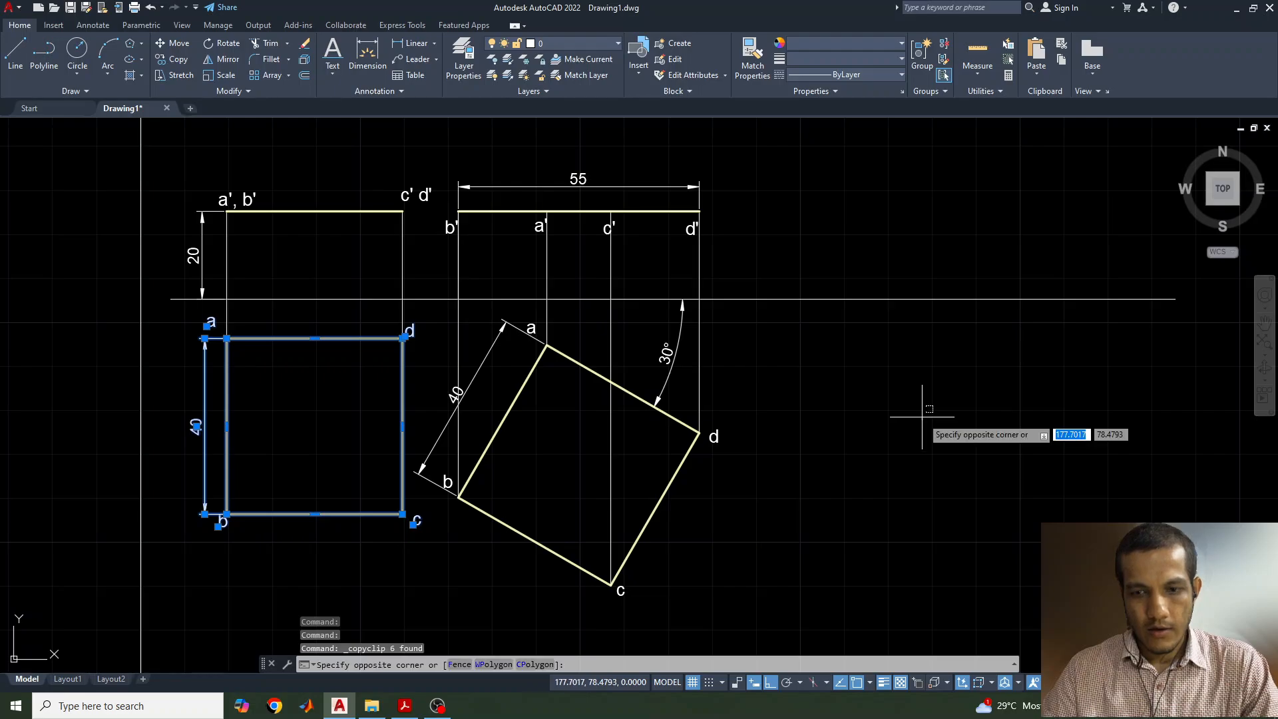
{"action": "left_click", "coordinate": [884, 539]}
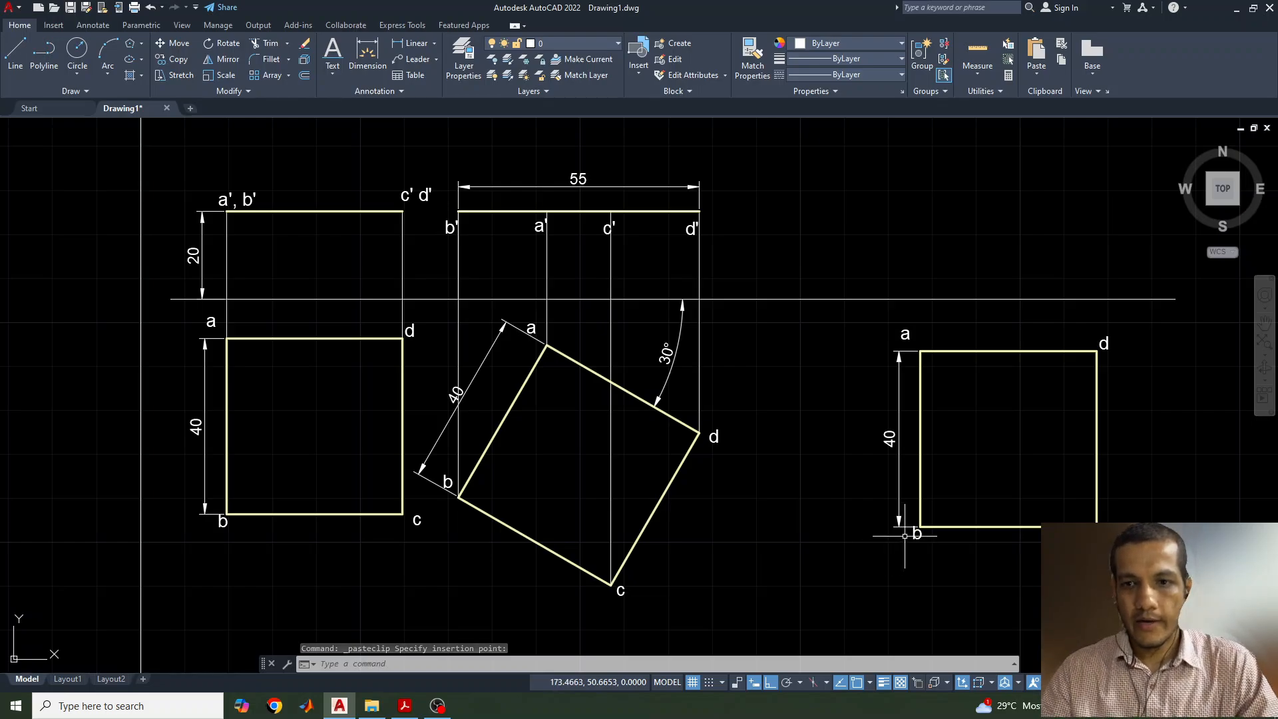
Rotate the copied square by -45° about its upper-left corner
{"action": "left_click", "coordinate": [1028, 350]}
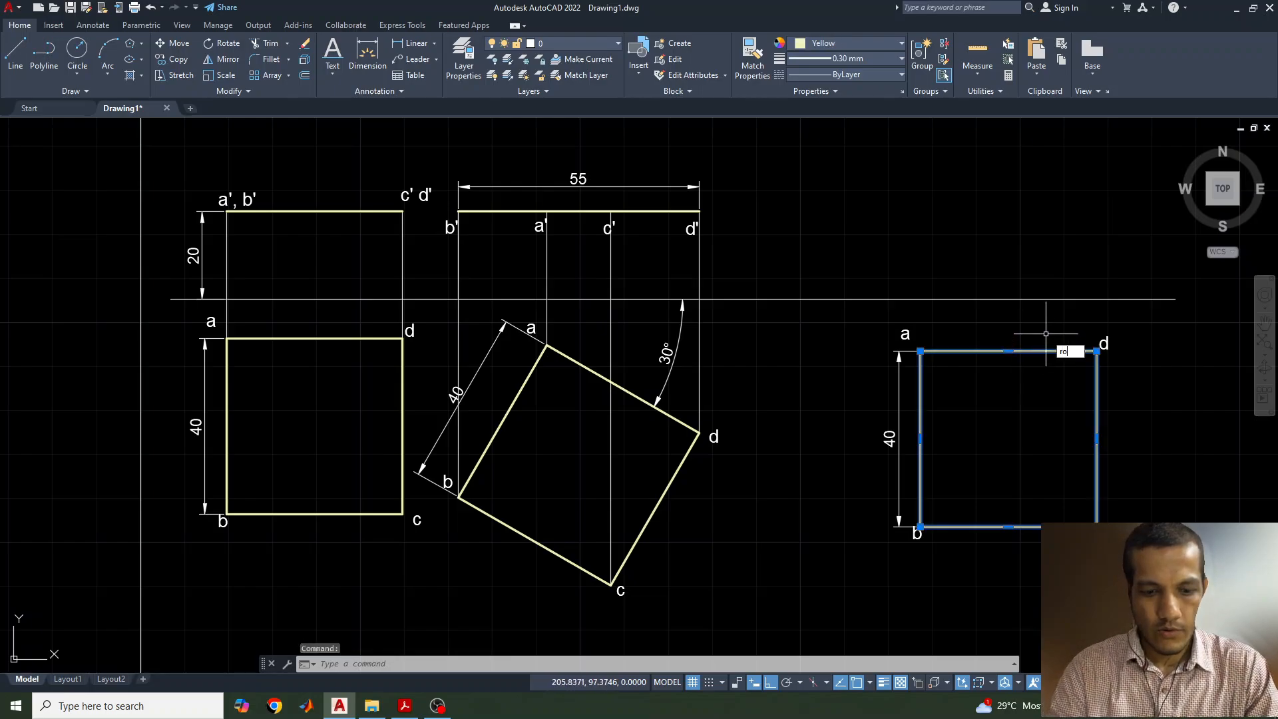
{"action": "type", "text": "rotat"}
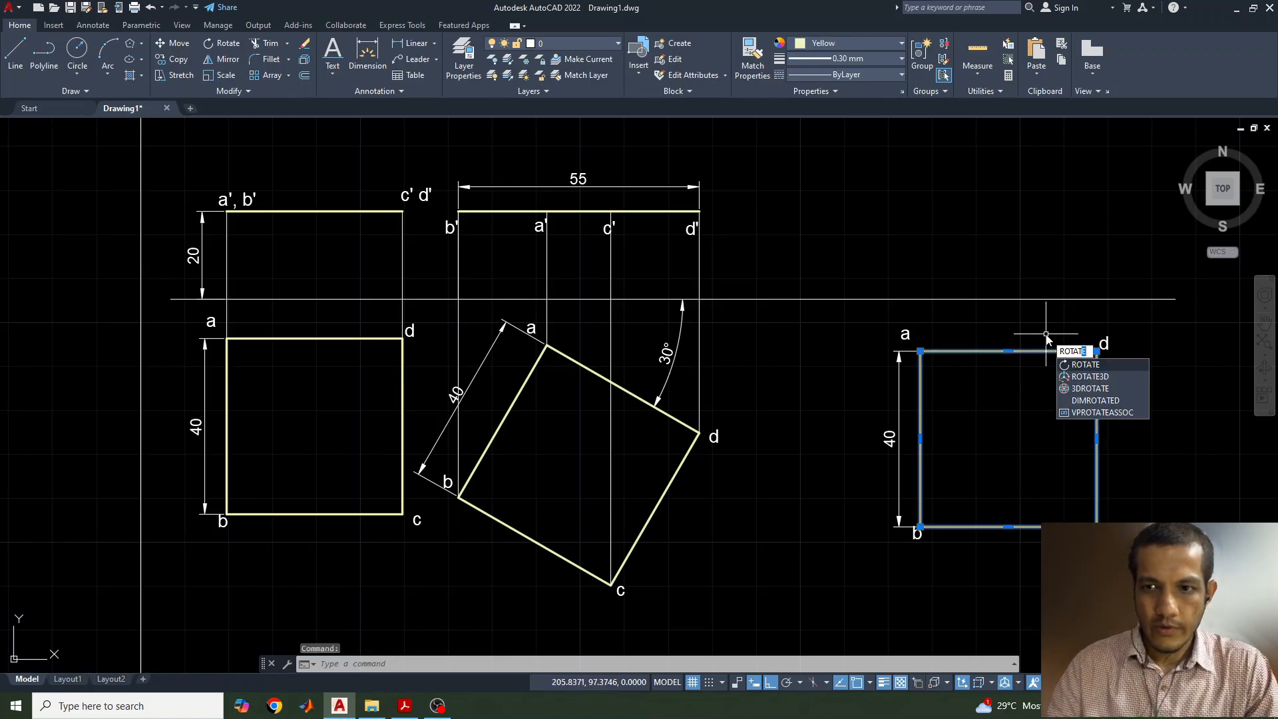
{"action": "left_click", "coordinate": [1085, 364]}
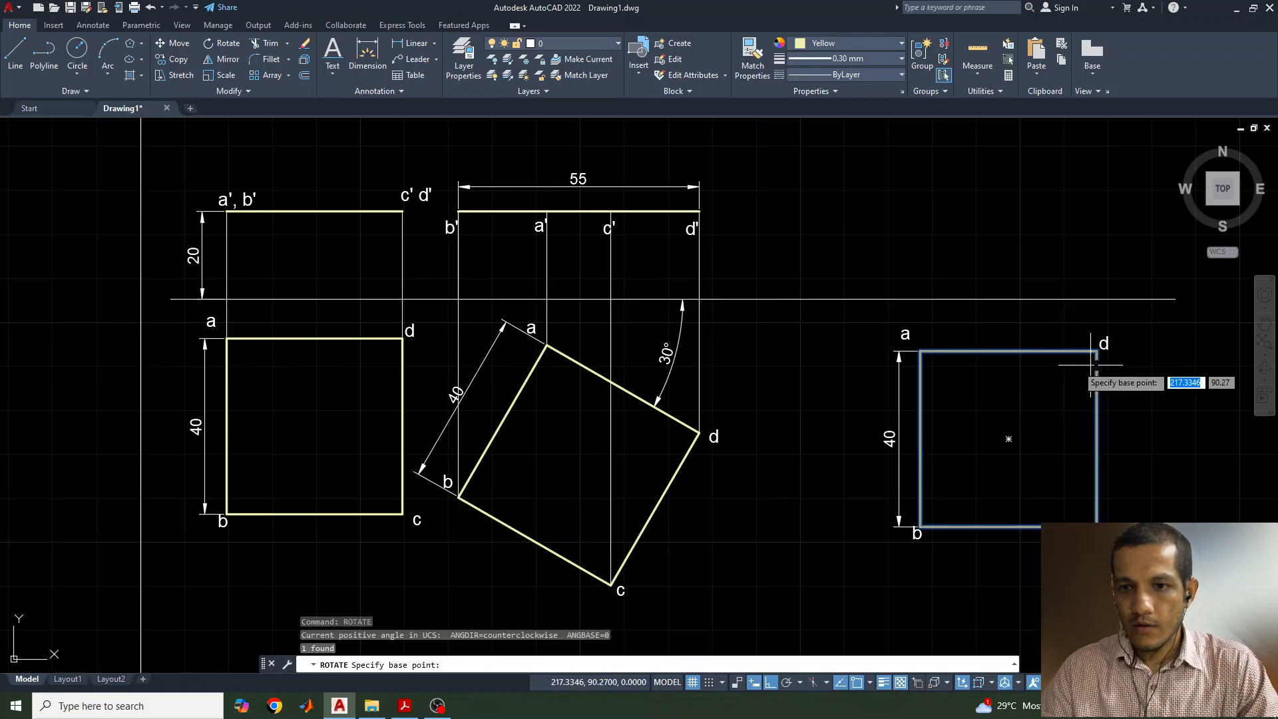
{"action": "left_click", "coordinate": [921, 350]}
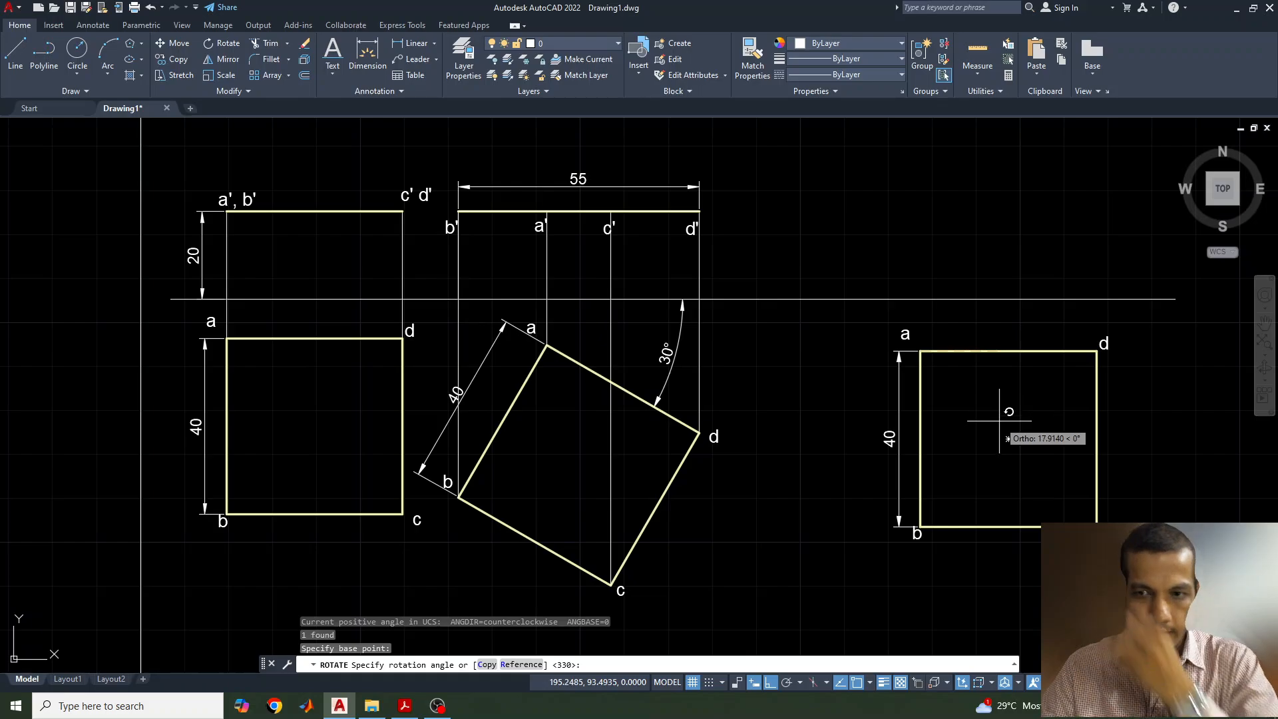
{"action": "type", "text": "-45"}
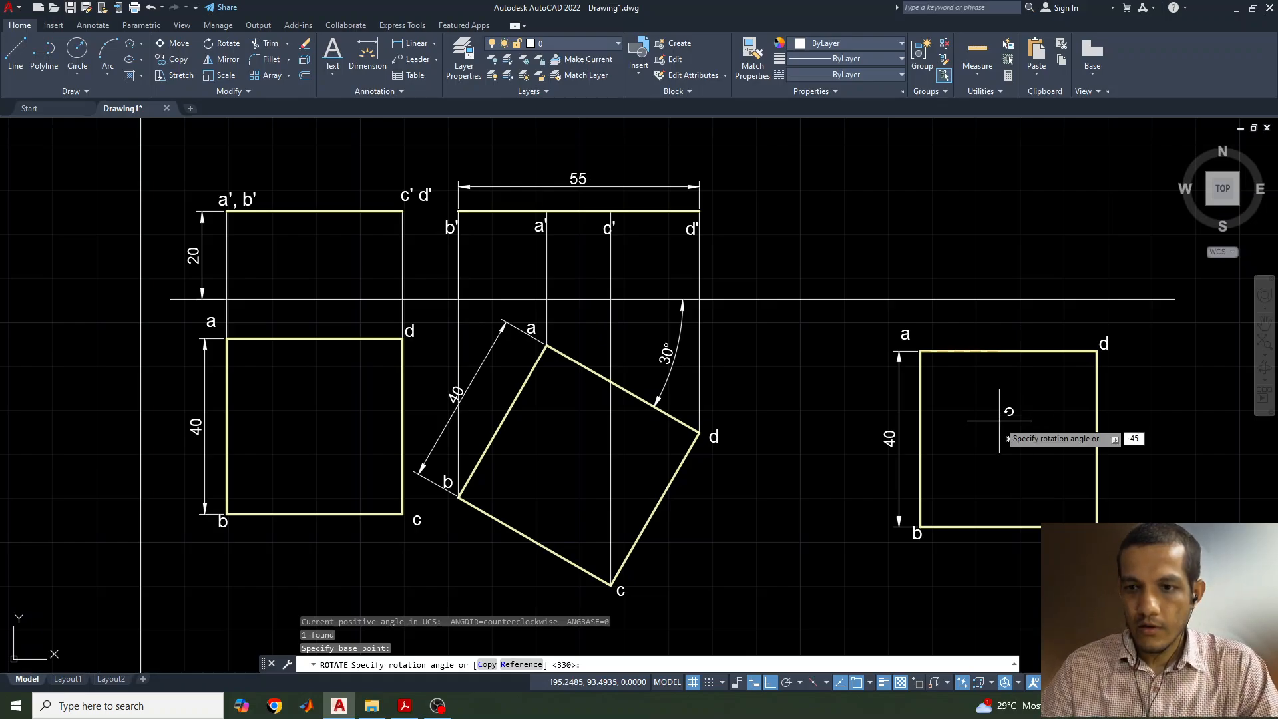
{"action": "key", "text": "Return"}
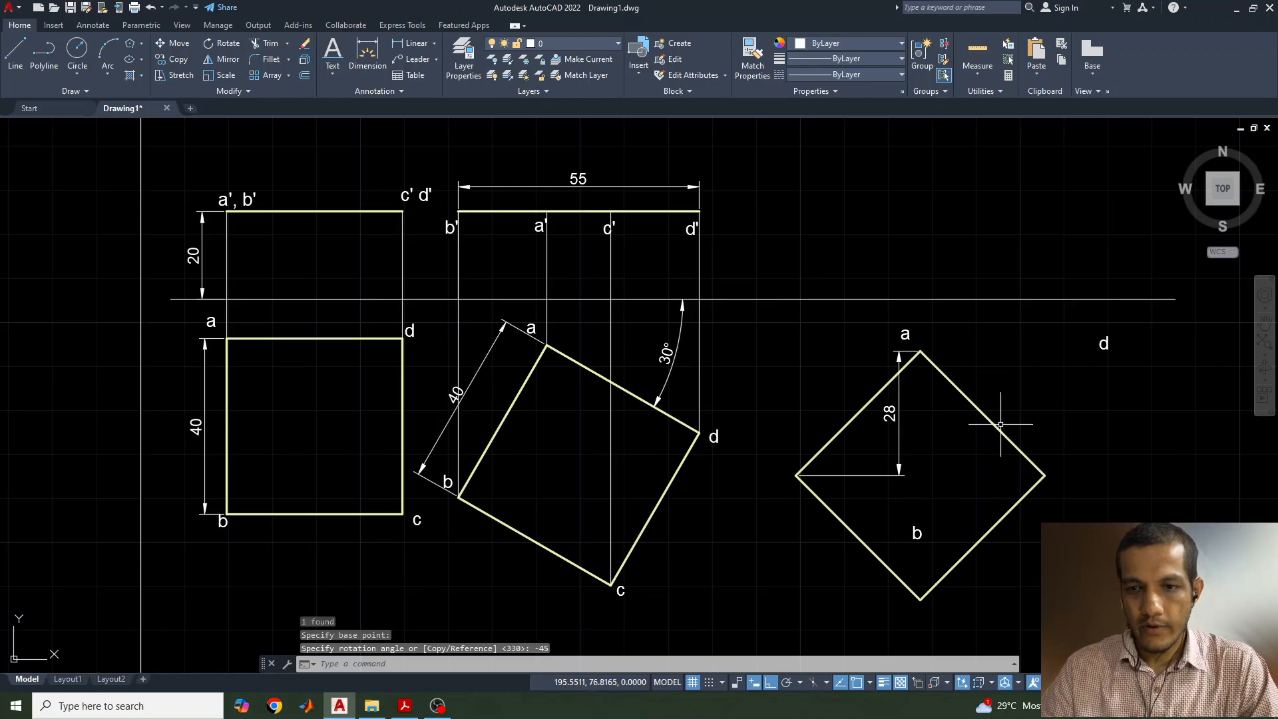
Delete the vertical dimension attached to the rotated copy of the square
{"action": "left_click", "coordinate": [889, 417]}
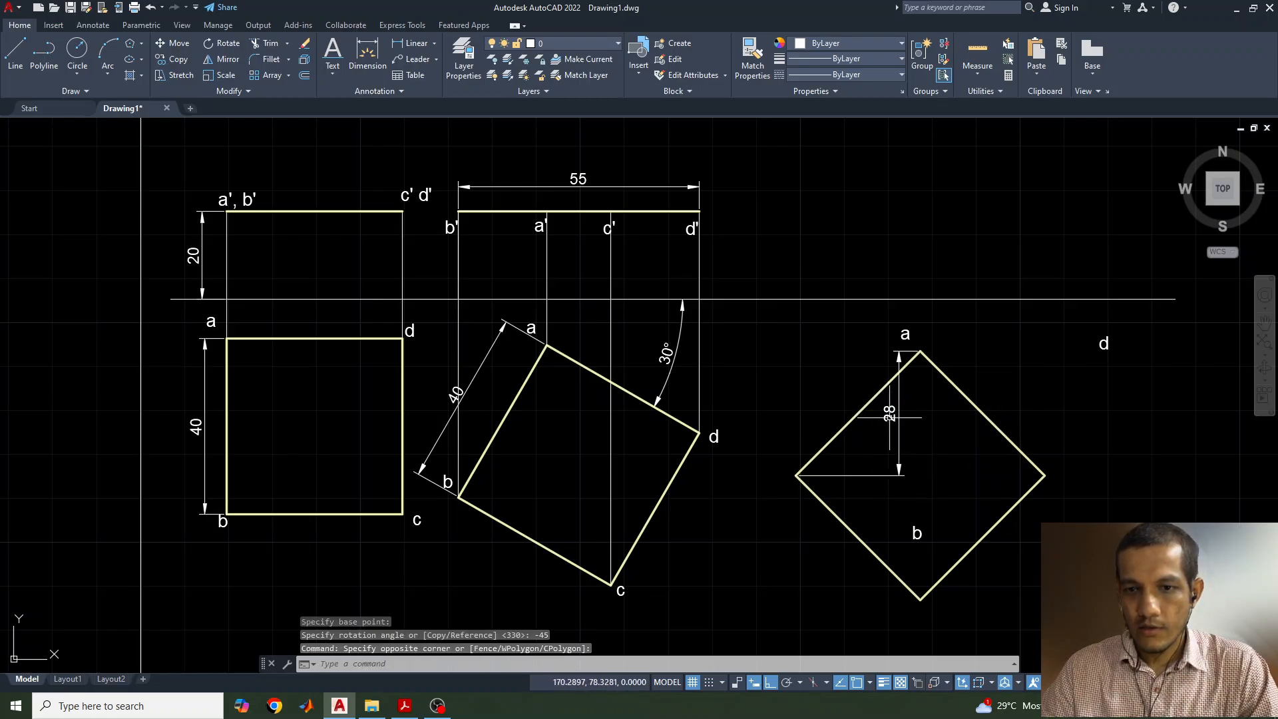
{"action": "left_click", "coordinate": [889, 417]}
{"action": "key", "text": "Delete"}
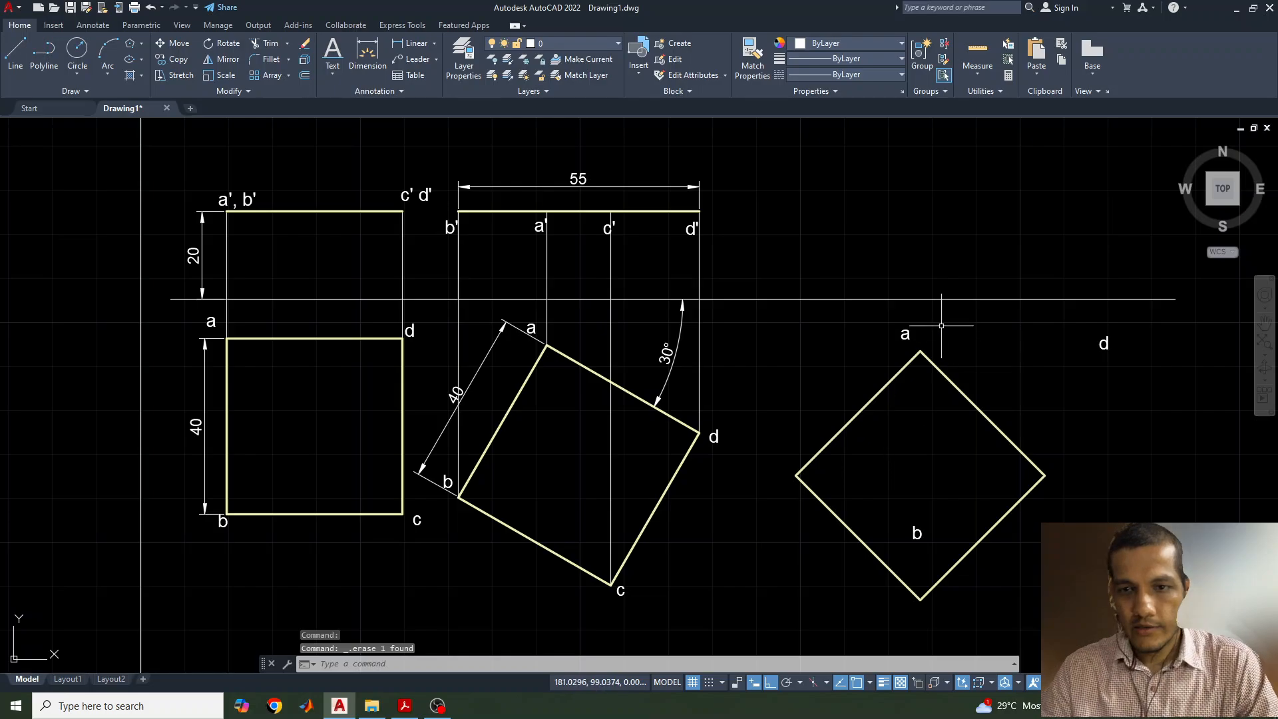
Consult the 45° case in EG PPT.pdf, return to AutoCAD and move label a beside the 45° square's left corner with Ortho off
{"action": "left_click", "coordinate": [402, 707]}
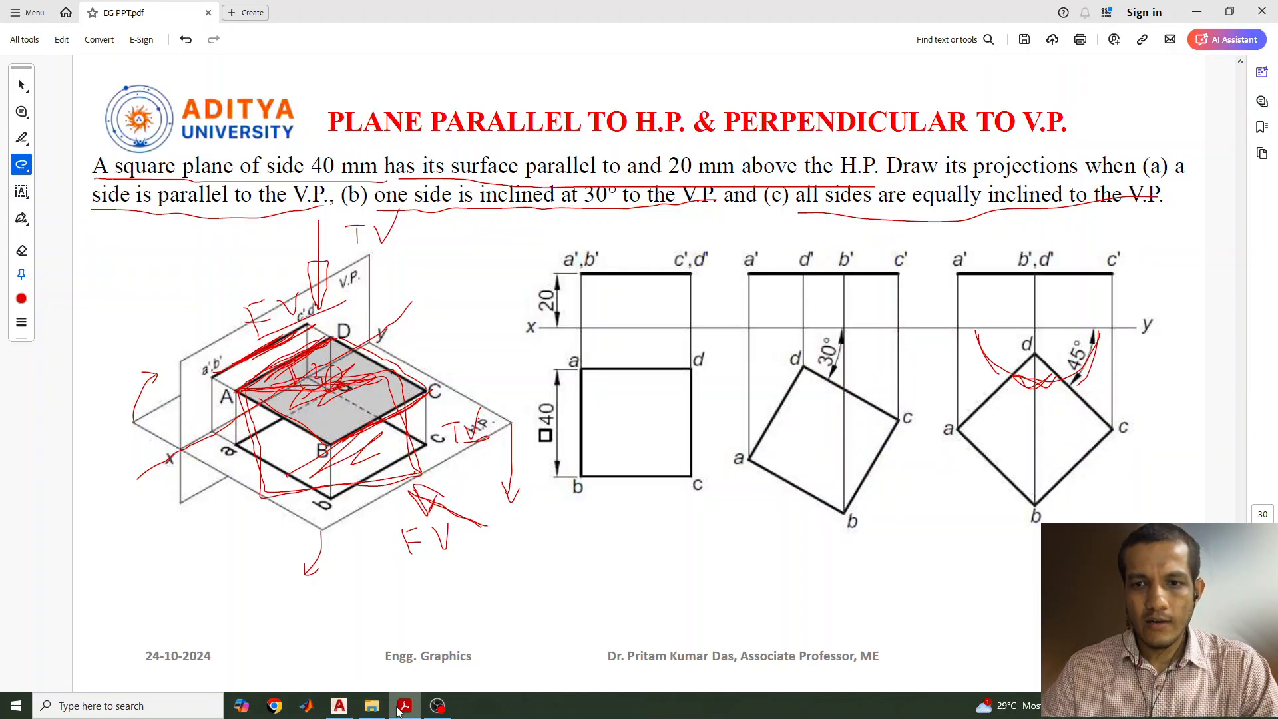
{"action": "left_click", "coordinate": [400, 708]}
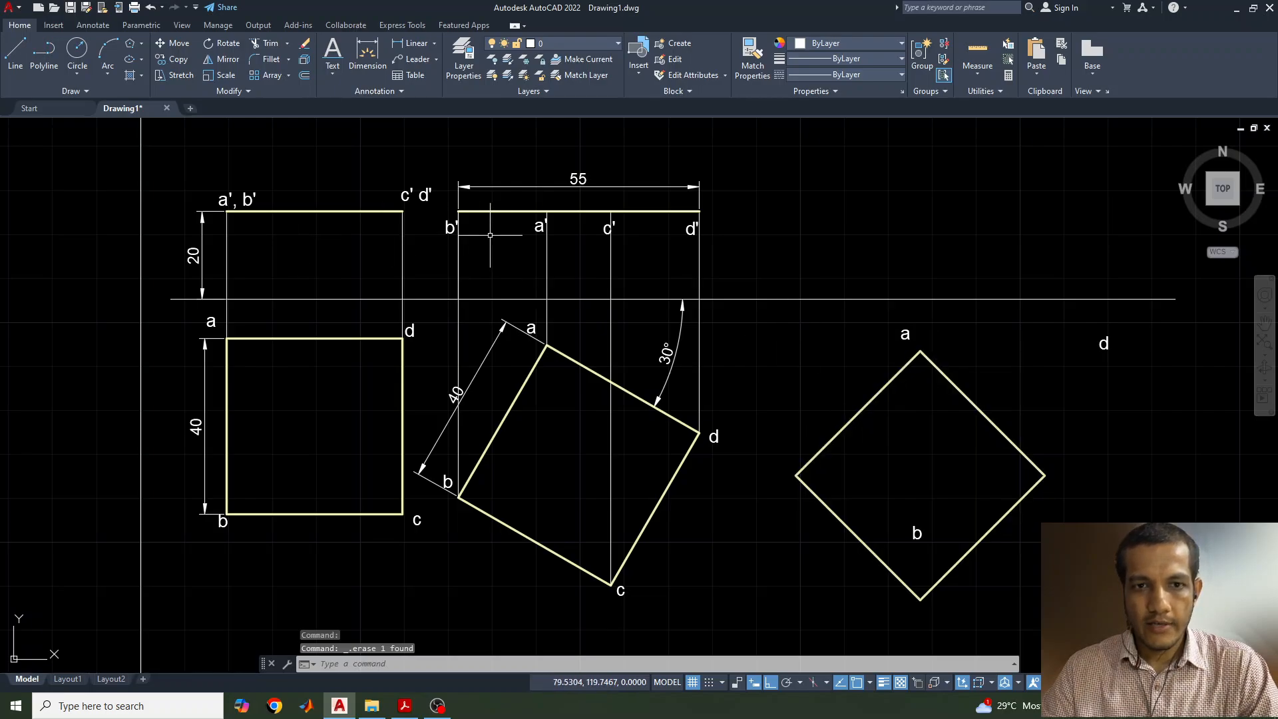
{"action": "left_click", "coordinate": [544, 346]}
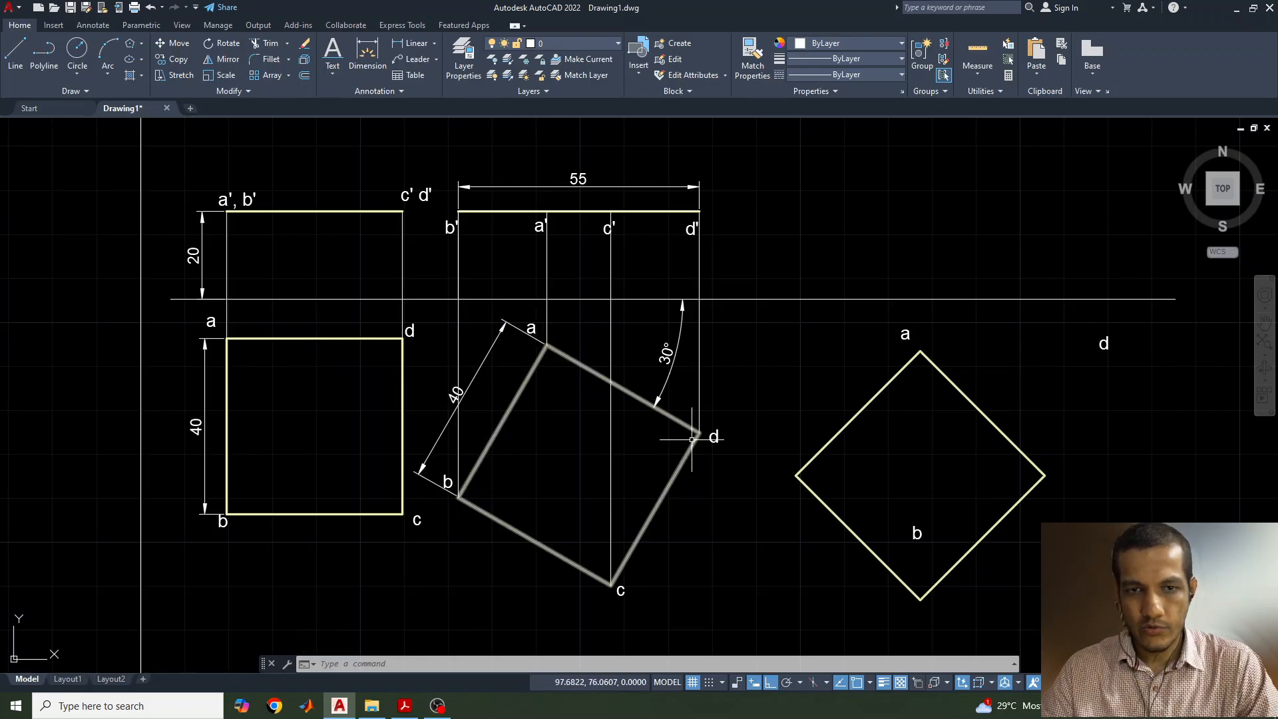
{"action": "key", "text": "Escape"}
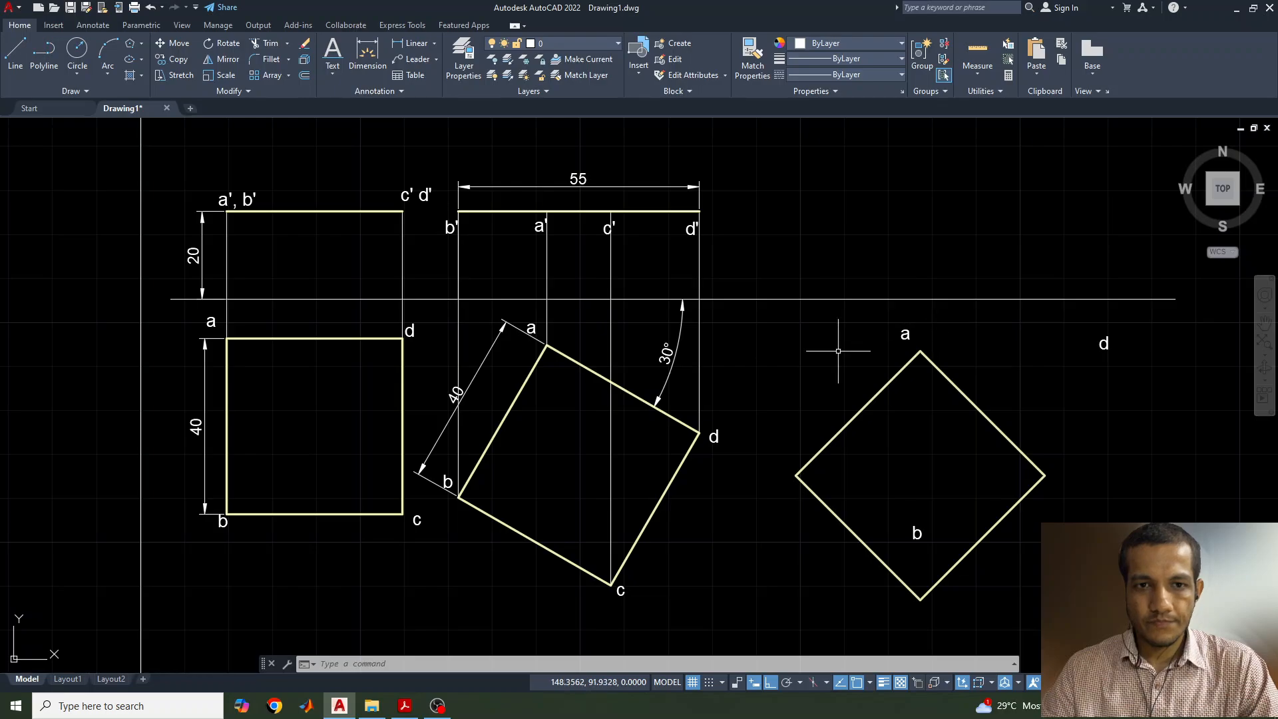
{"action": "left_click", "coordinate": [404, 705]}
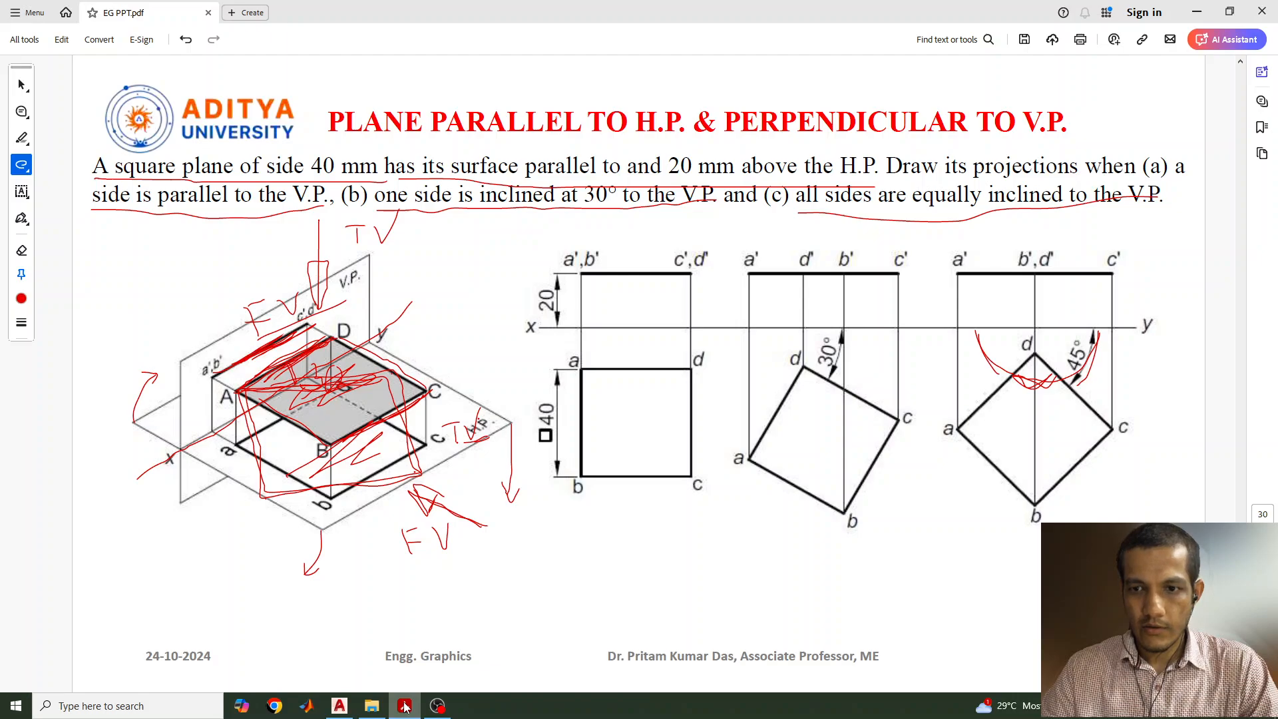
{"action": "left_click", "coordinate": [404, 706]}
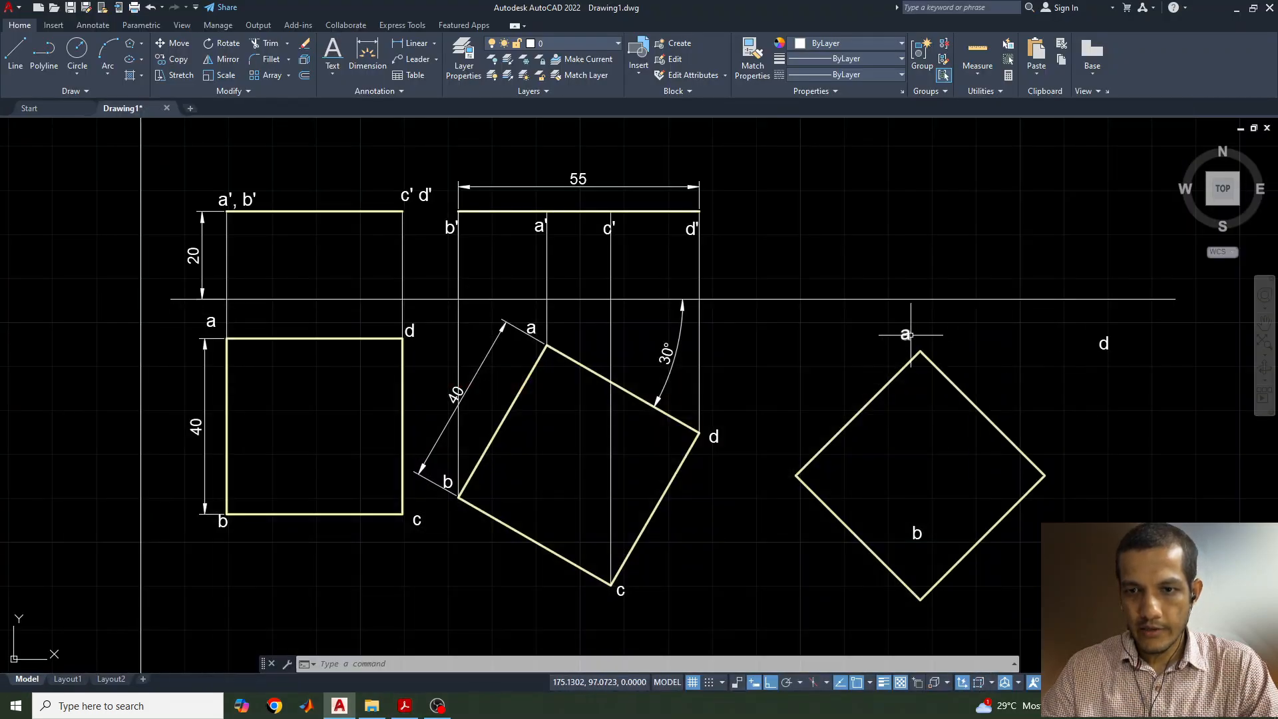
{"action": "left_click", "coordinate": [906, 334]}
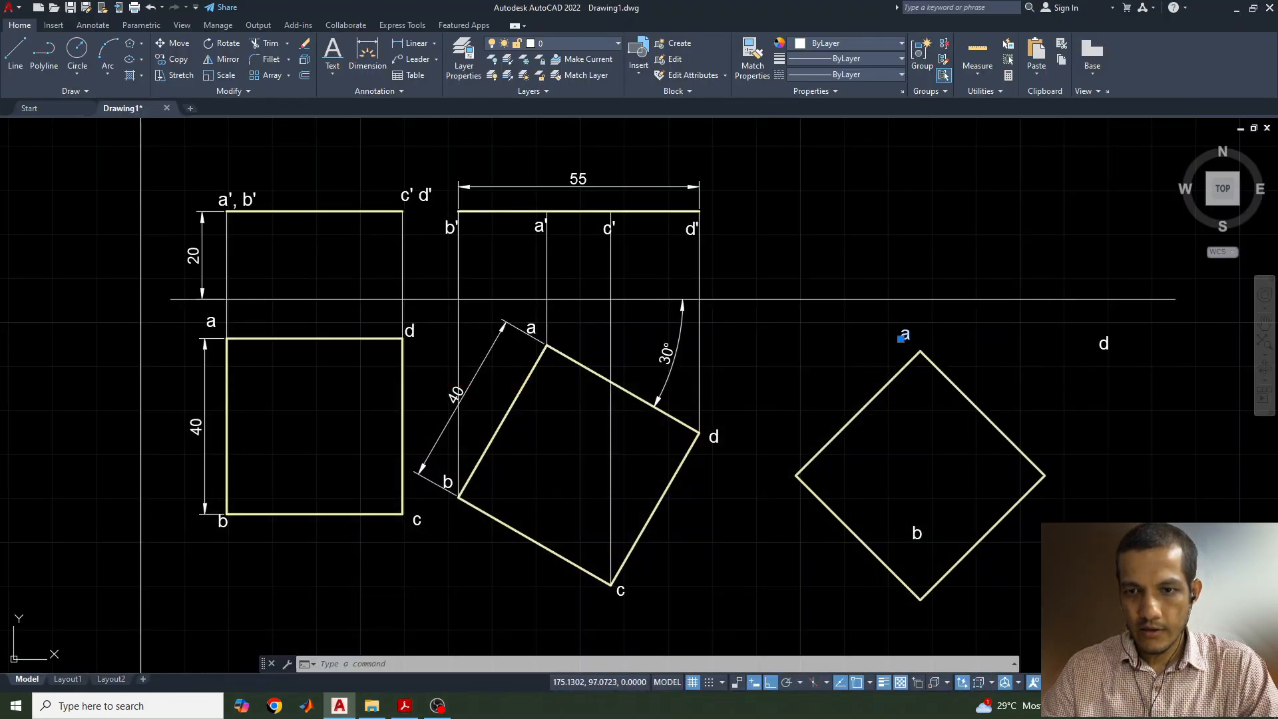
{"action": "left_click", "coordinate": [901, 338]}
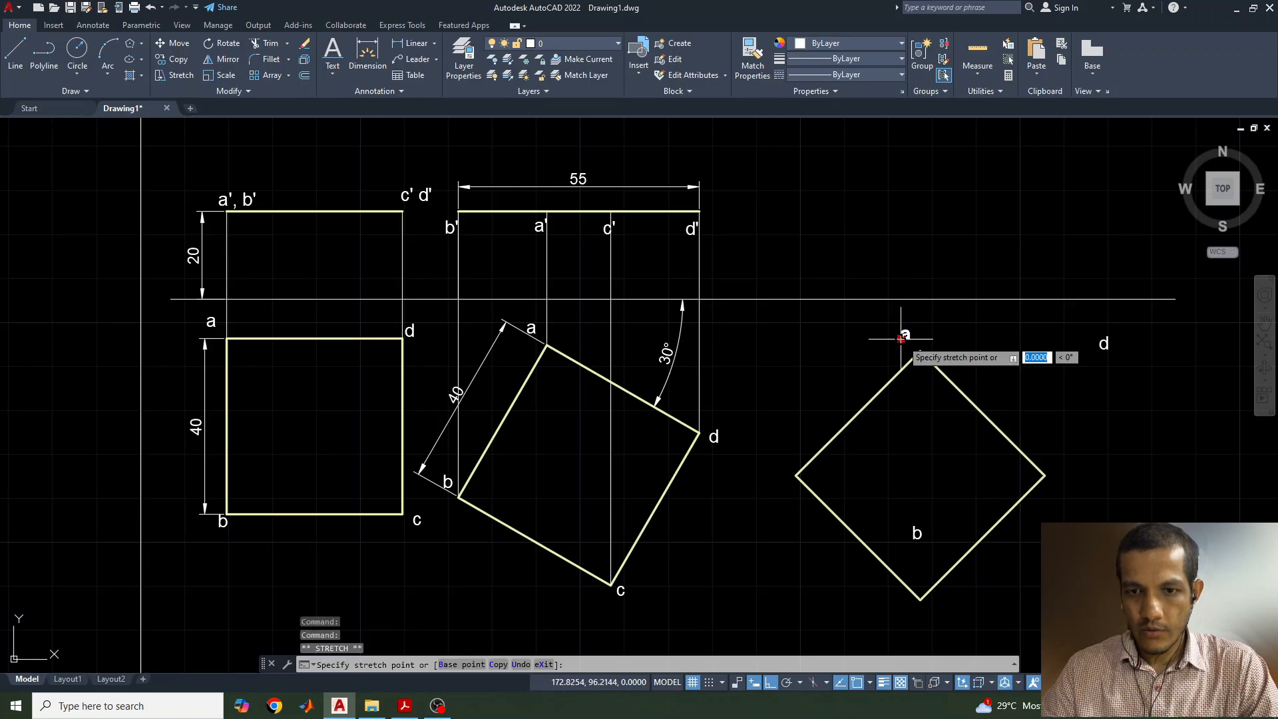
{"action": "key", "text": "F8"}
{"action": "left_click", "coordinate": [781, 470]}
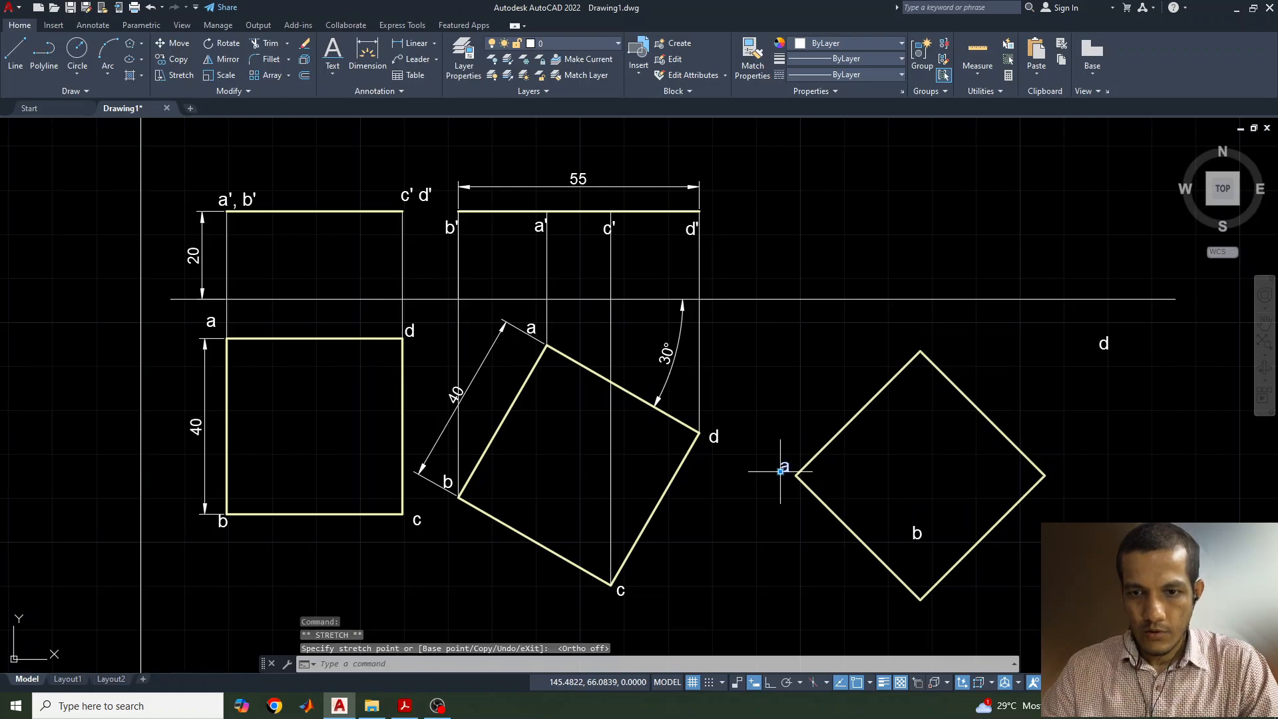
Recheck the corner labels in EG PPT.pdf, return to AutoCAD and move labels b, c and d to the 45° square's bottom, right and top corners
{"action": "left_click", "coordinate": [404, 697]}
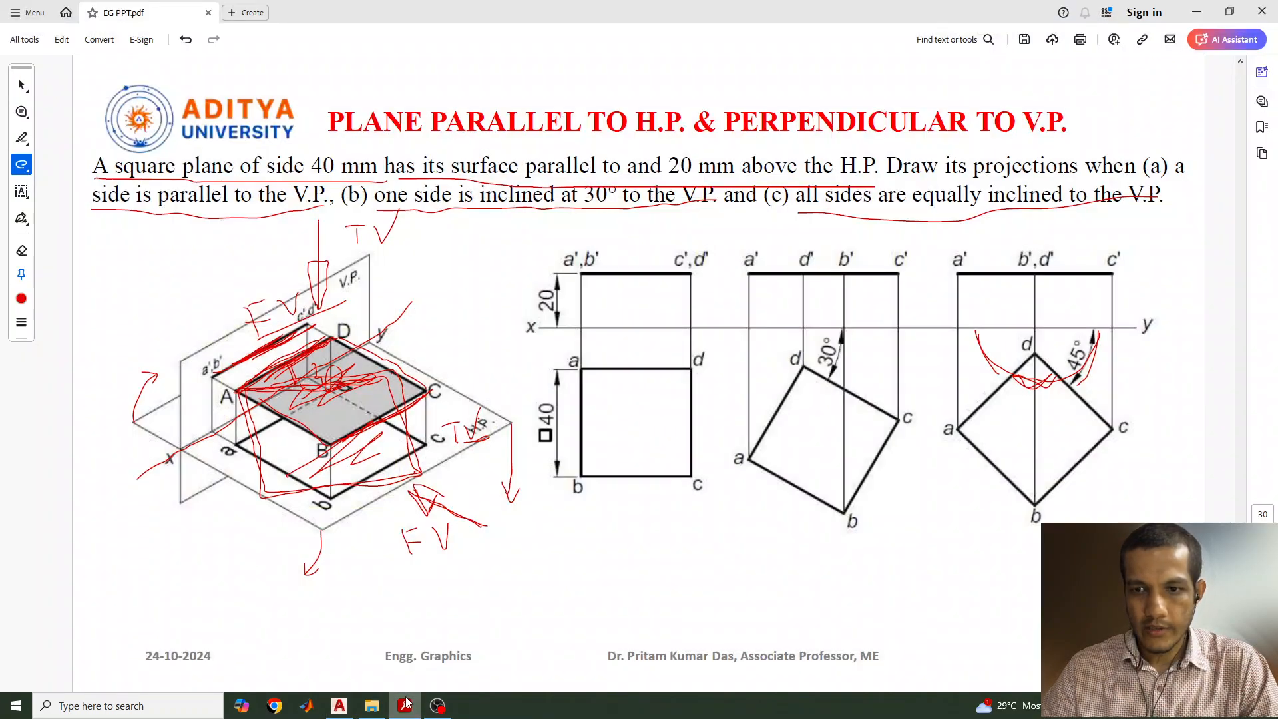
{"action": "left_click", "coordinate": [404, 696]}
{"action": "left_click", "coordinate": [914, 536]}
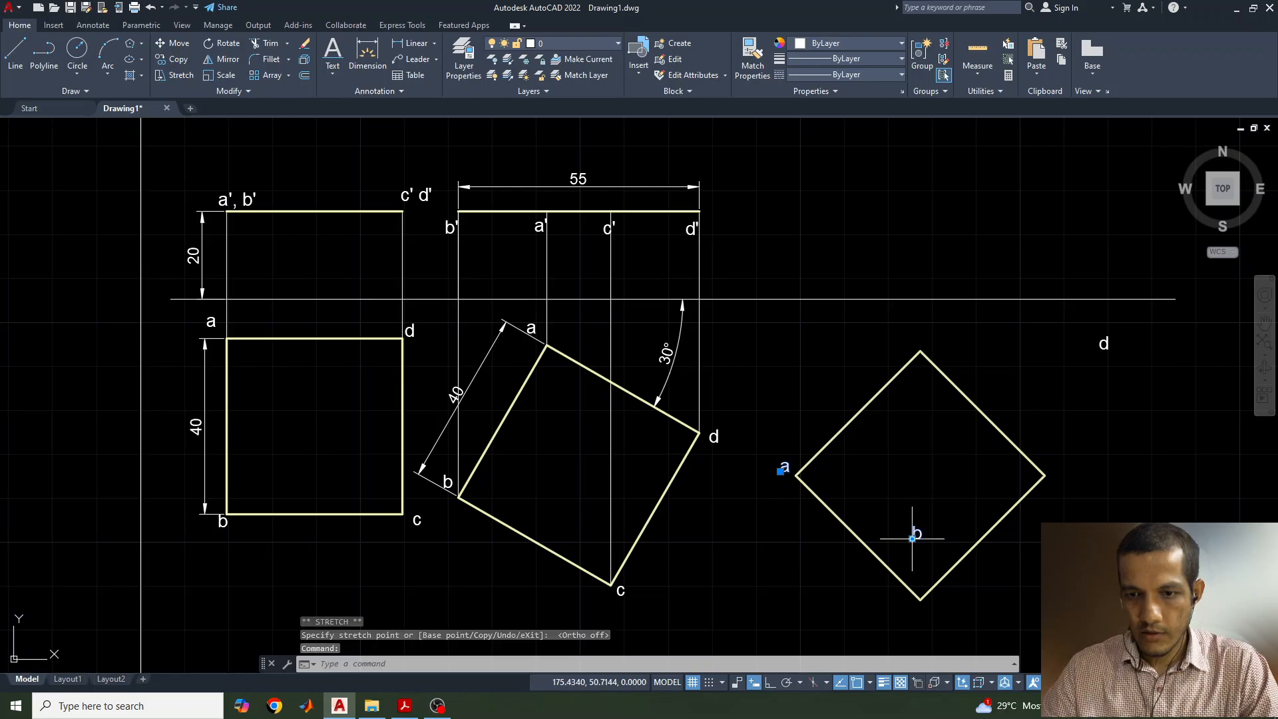
{"action": "left_click", "coordinate": [911, 537]}
{"action": "left_click", "coordinate": [909, 613]}
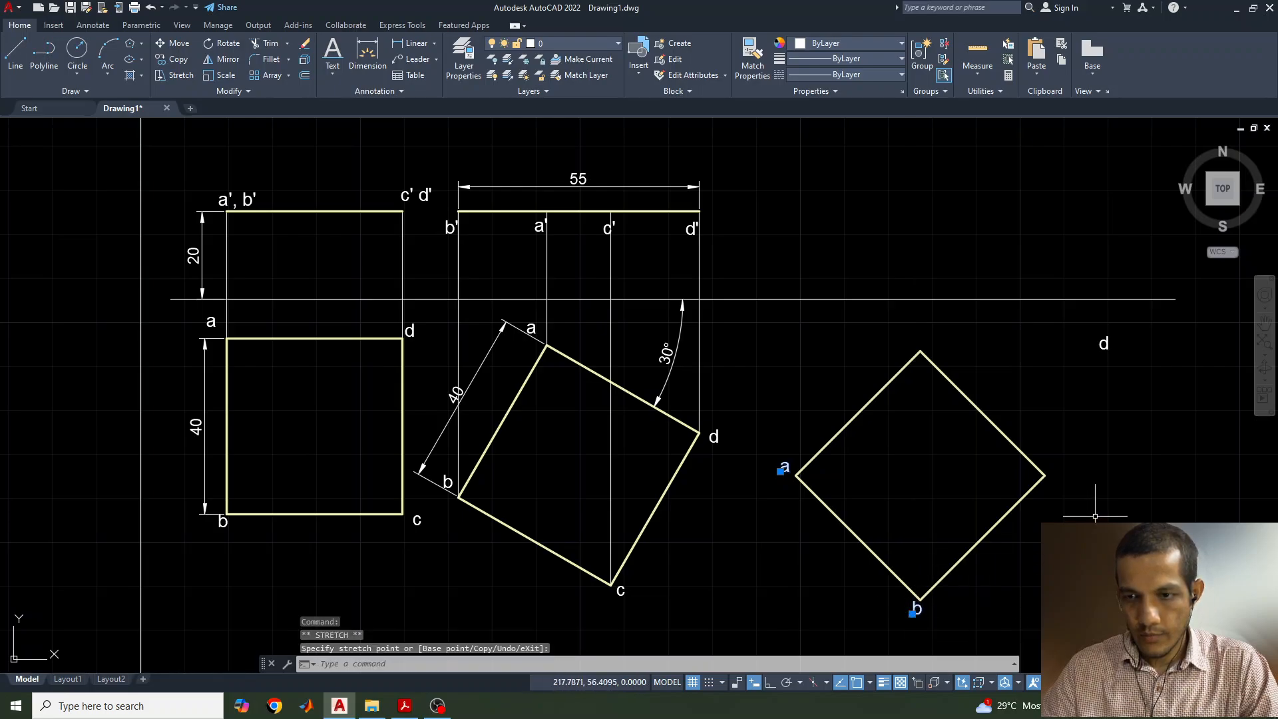
{"action": "left_click", "coordinate": [1106, 537]}
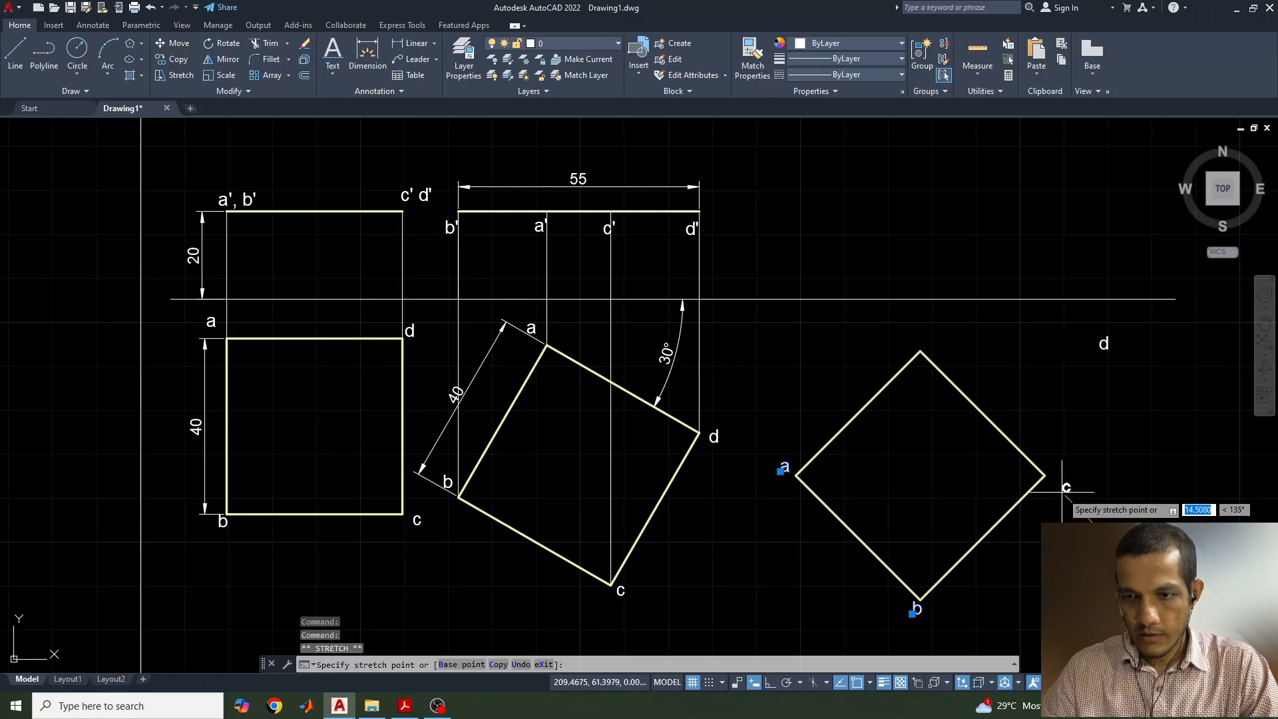
{"action": "left_click", "coordinate": [1055, 485]}
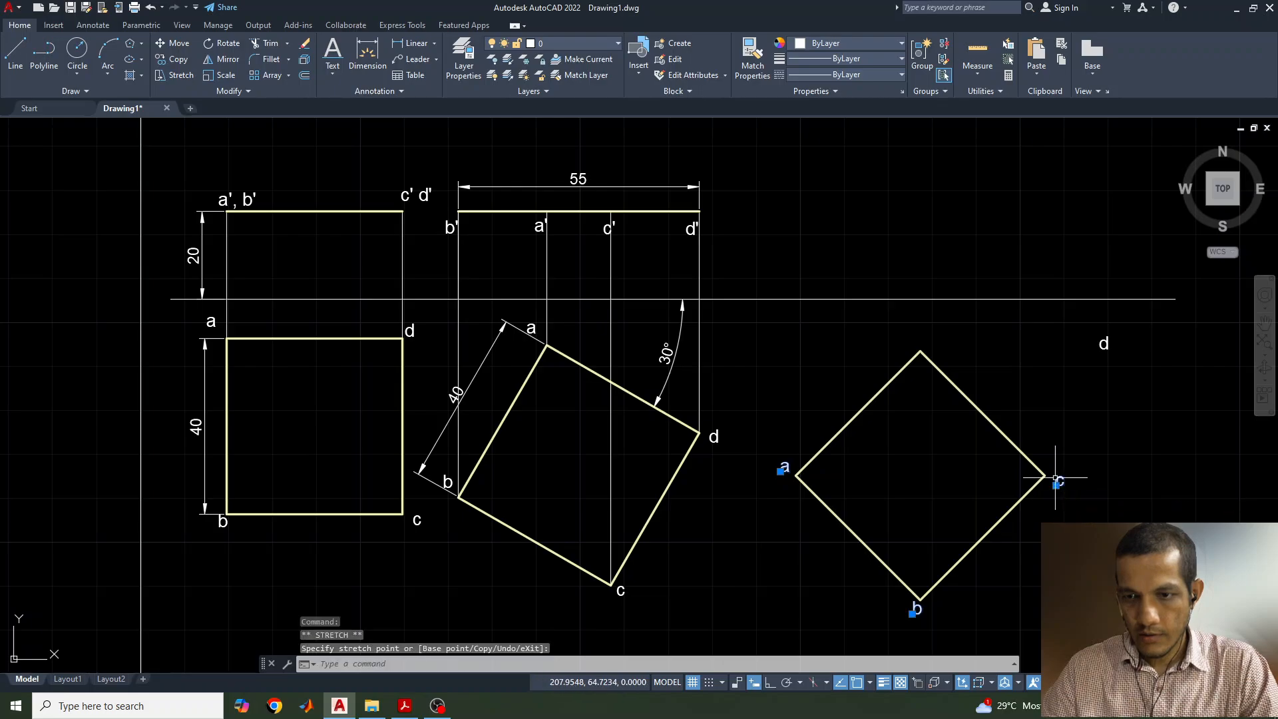
{"action": "left_click", "coordinate": [1099, 347]}
{"action": "left_click", "coordinate": [931, 351]}
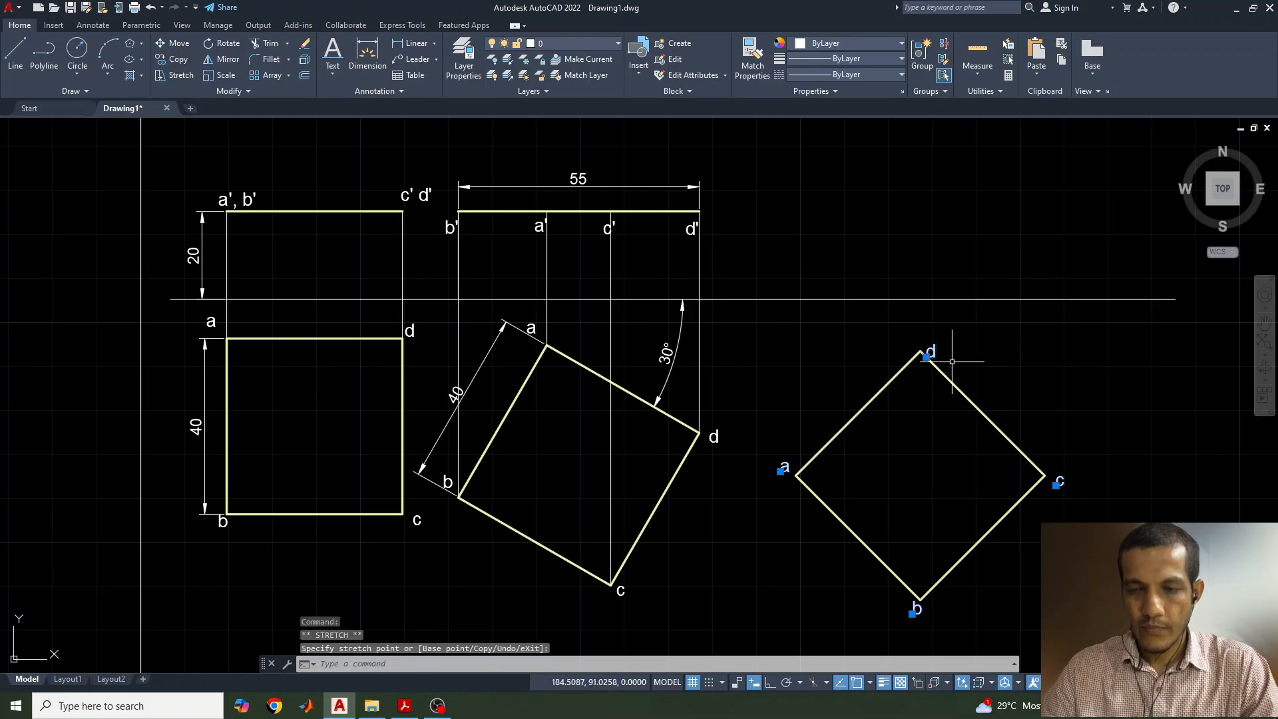
{"action": "key", "text": "Escape"}
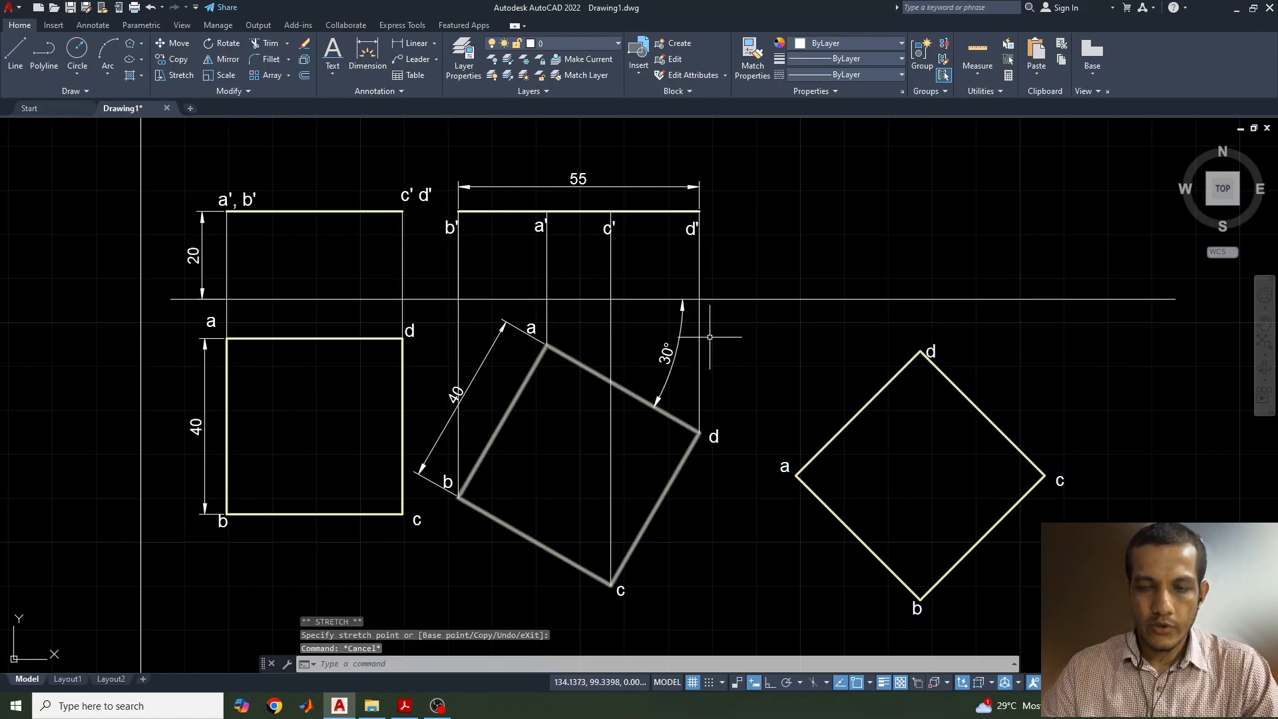
With Ortho on, draw a vertical projector from corner a of the 45° square up past the xy line
{"action": "type", "text": "l"}
{"action": "key", "text": "Return"}
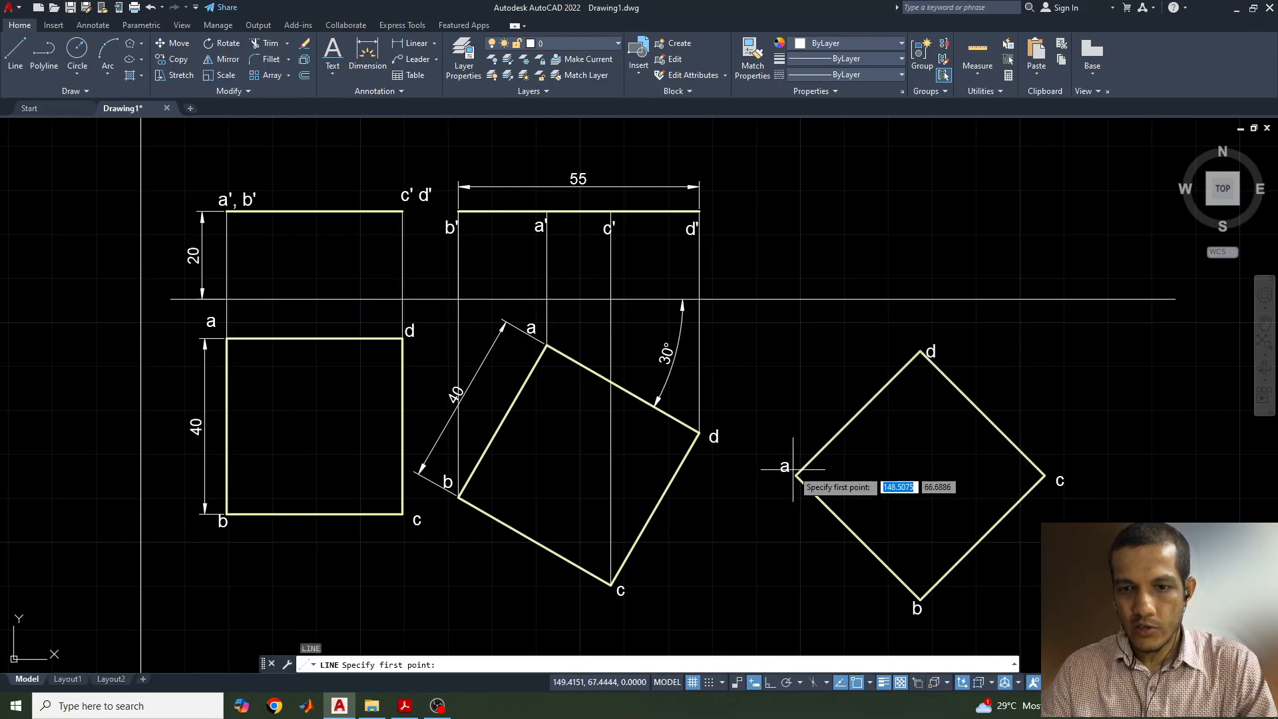
{"action": "left_click", "coordinate": [797, 476]}
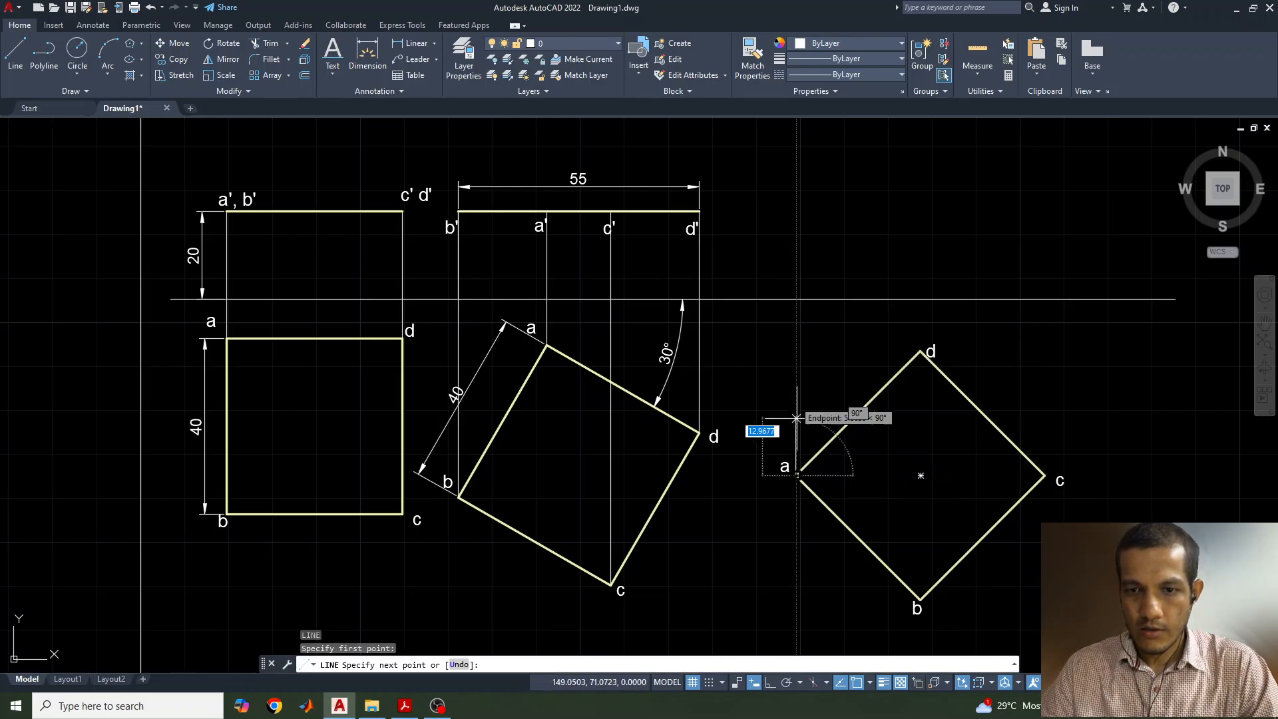
{"action": "key", "text": "F8"}
{"action": "left_click", "coordinate": [797, 188]}
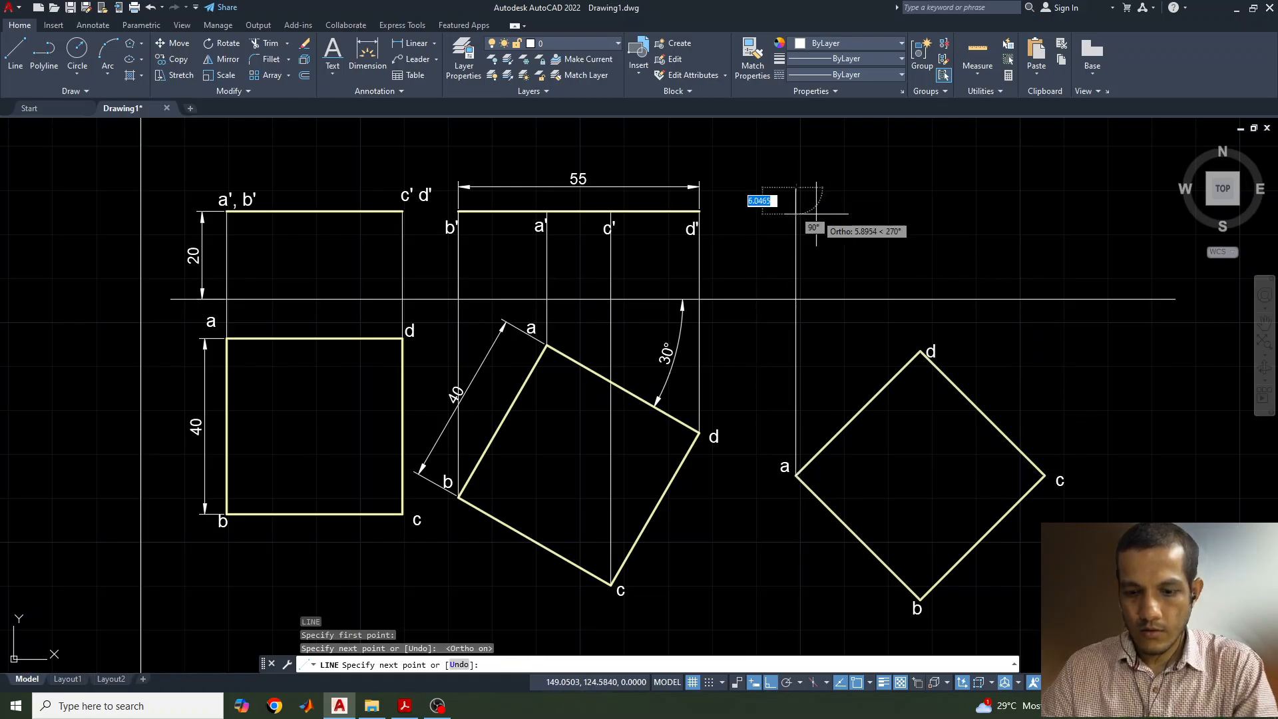
{"action": "key", "text": "Return"}
Draw vertical projectors from corners d and c of the 45° square up past the xy line
{"action": "key", "text": "Return"}
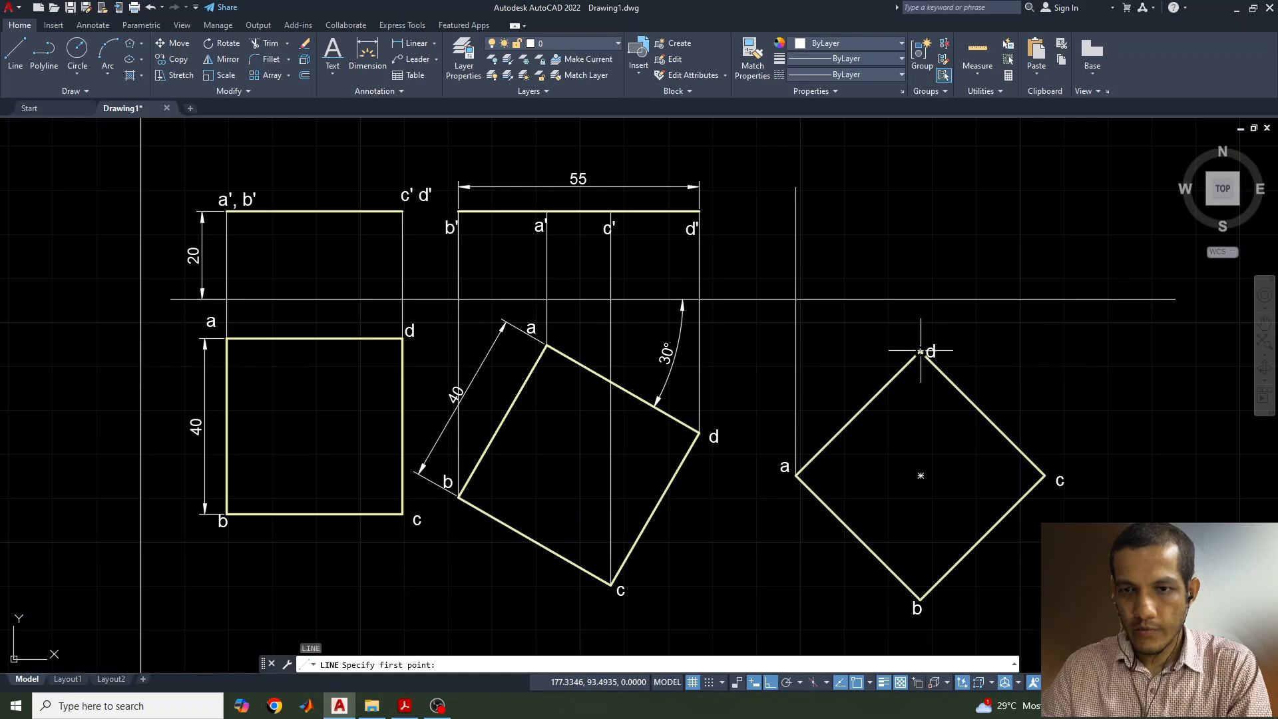
{"action": "left_click", "coordinate": [920, 352]}
{"action": "left_click", "coordinate": [1015, 327]}
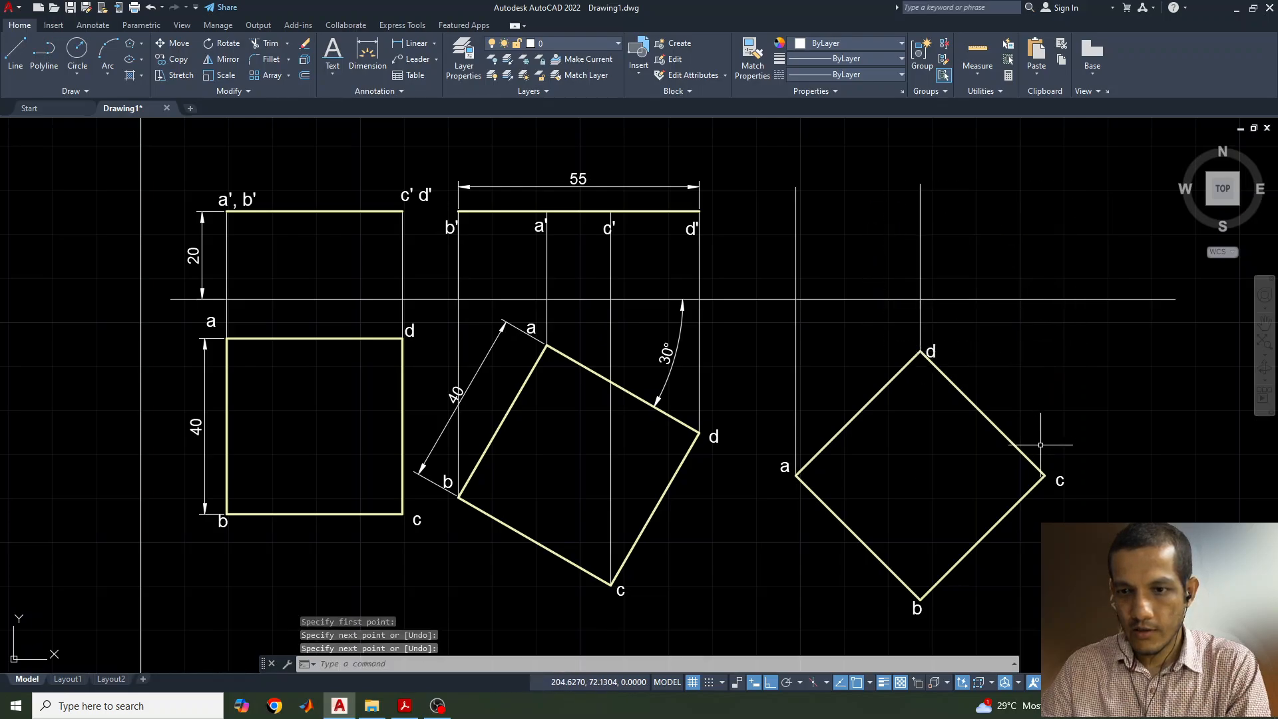
{"action": "key", "text": "Return"}
{"action": "key", "text": "Return"}
{"action": "left_click", "coordinate": [1044, 475]}
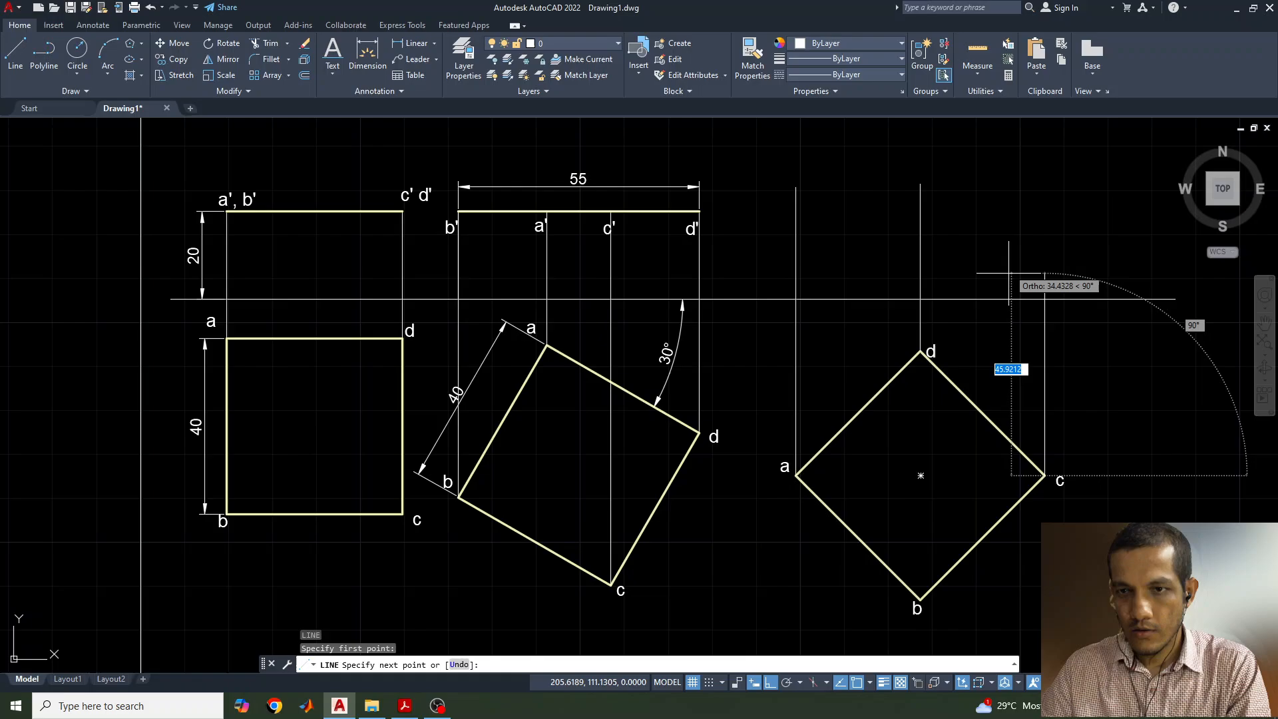
{"action": "left_click", "coordinate": [1033, 171]}
{"action": "key", "text": "Return"}
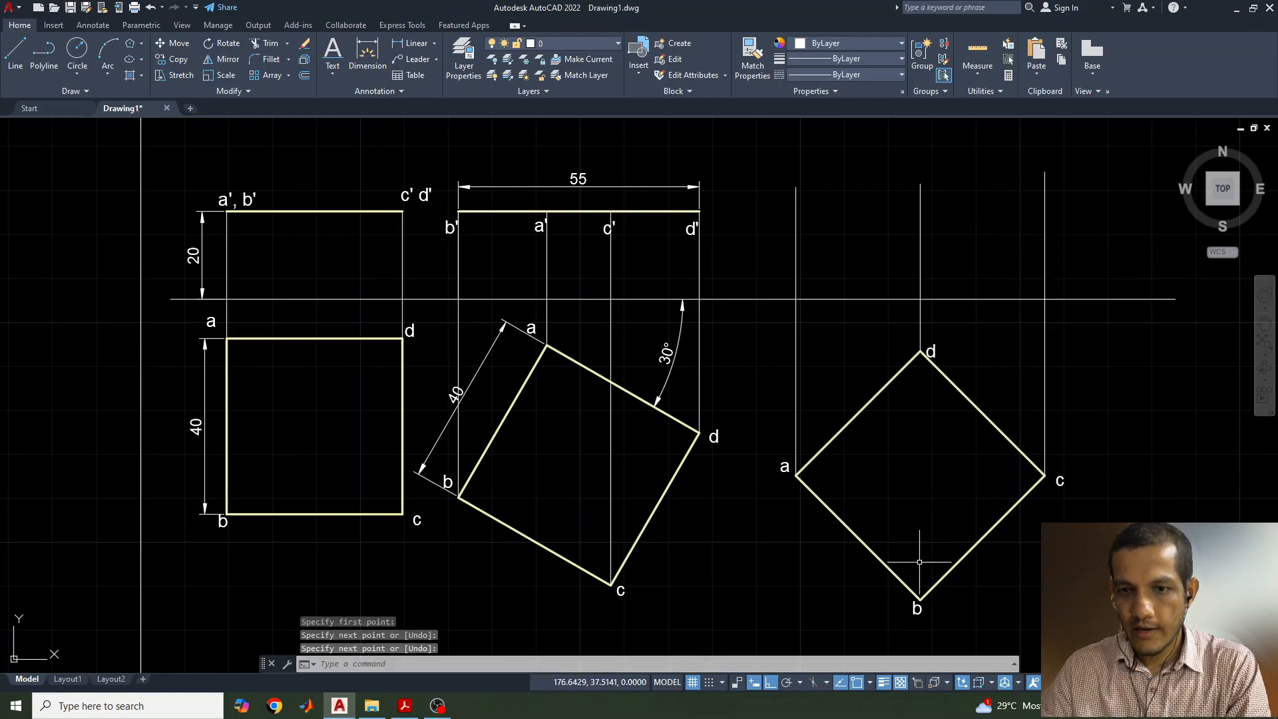
{"action": "key", "text": "Return"}
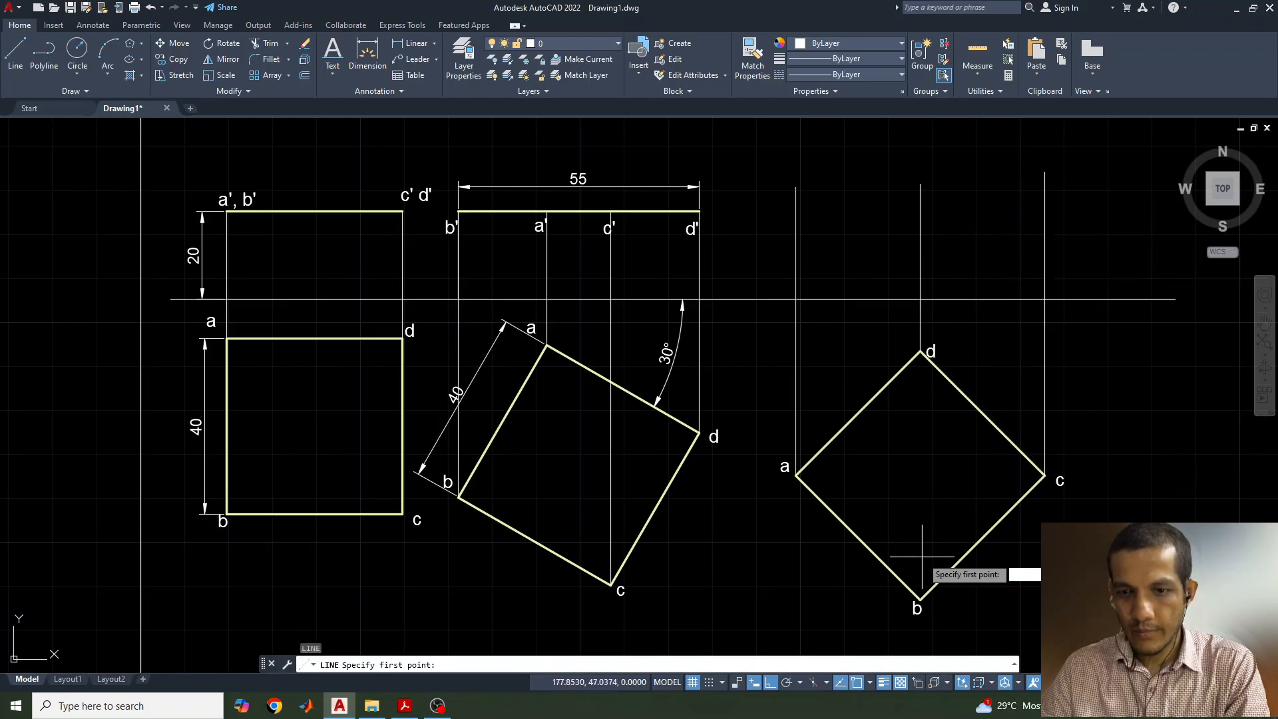
{"action": "left_click", "coordinate": [919, 598]}
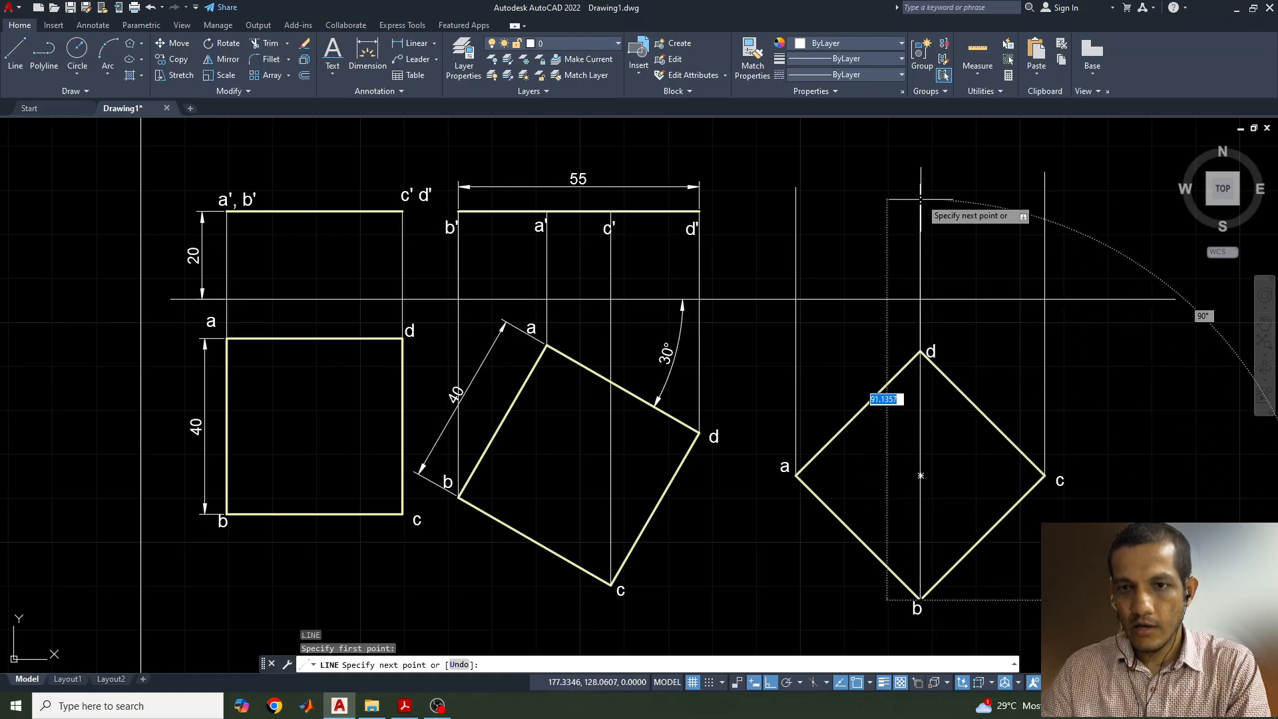
{"action": "key", "text": "Escape"}
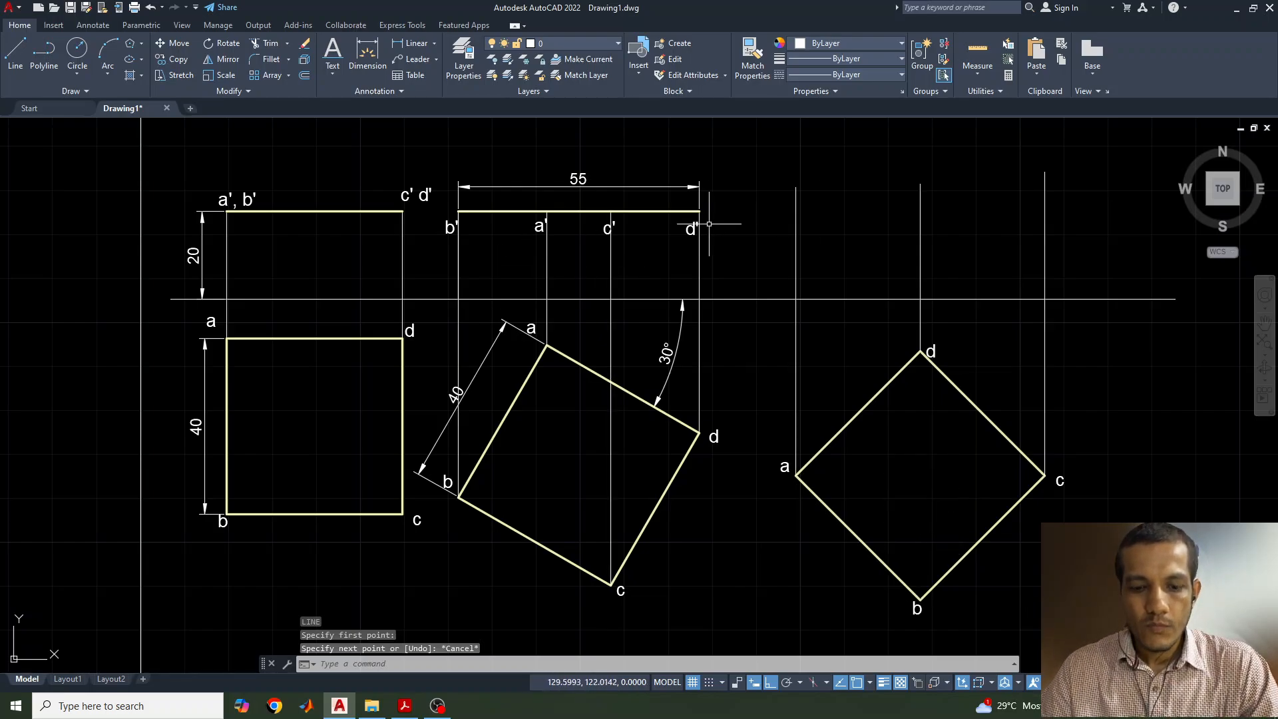
Draw a line from the xy line 20 mm up along projector a and across horizontally to projector c of the 45° square
{"action": "key", "text": "Return"}
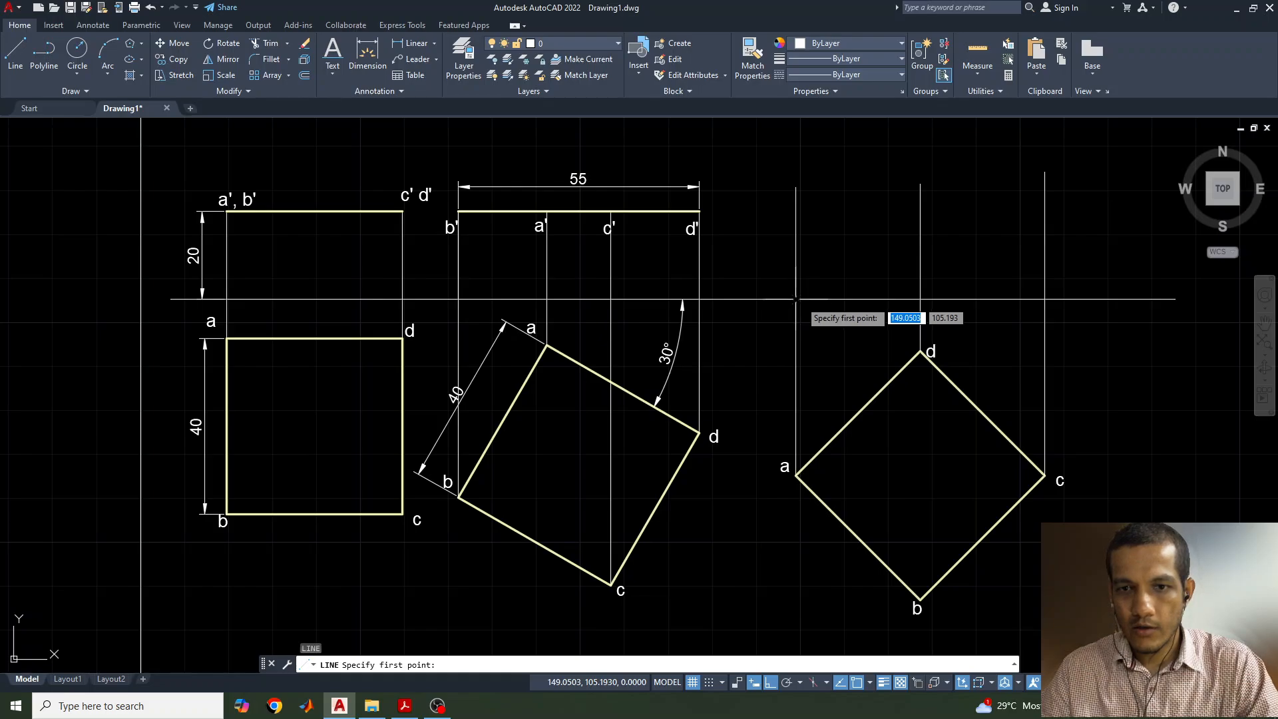
{"action": "left_click", "coordinate": [796, 300]}
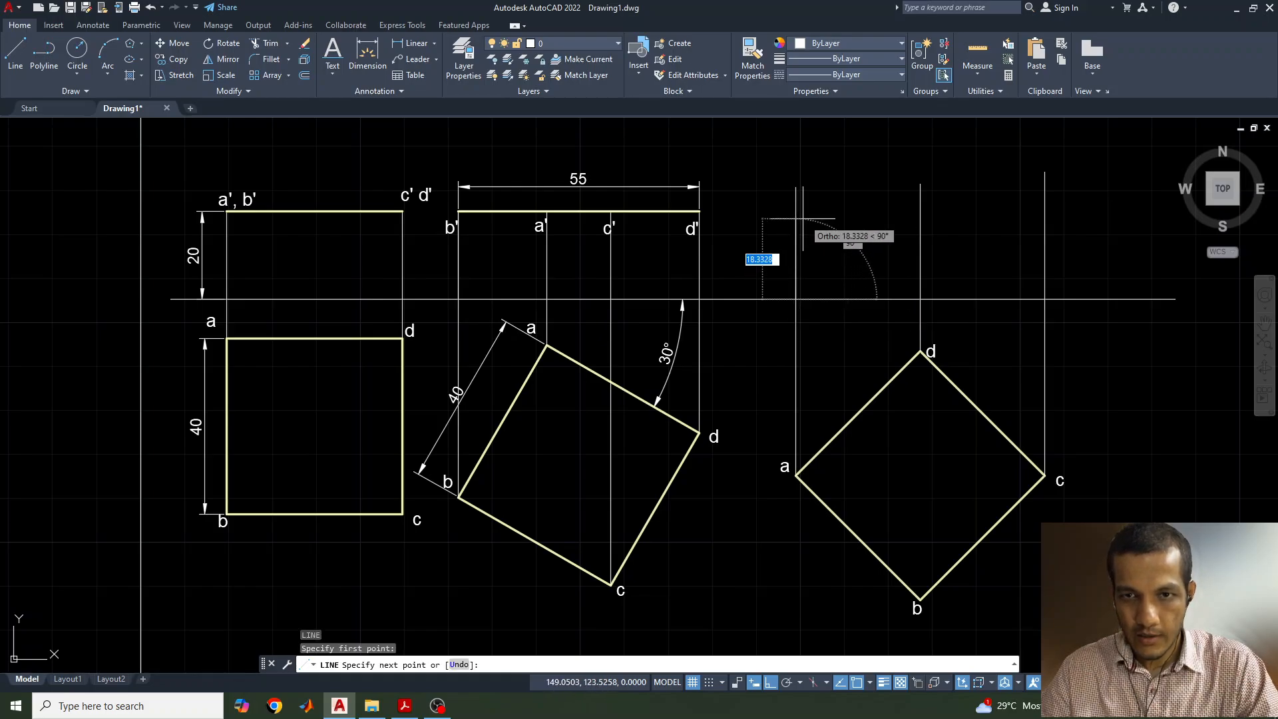
{"action": "type", "text": "20"}
{"action": "key", "text": "Return"}
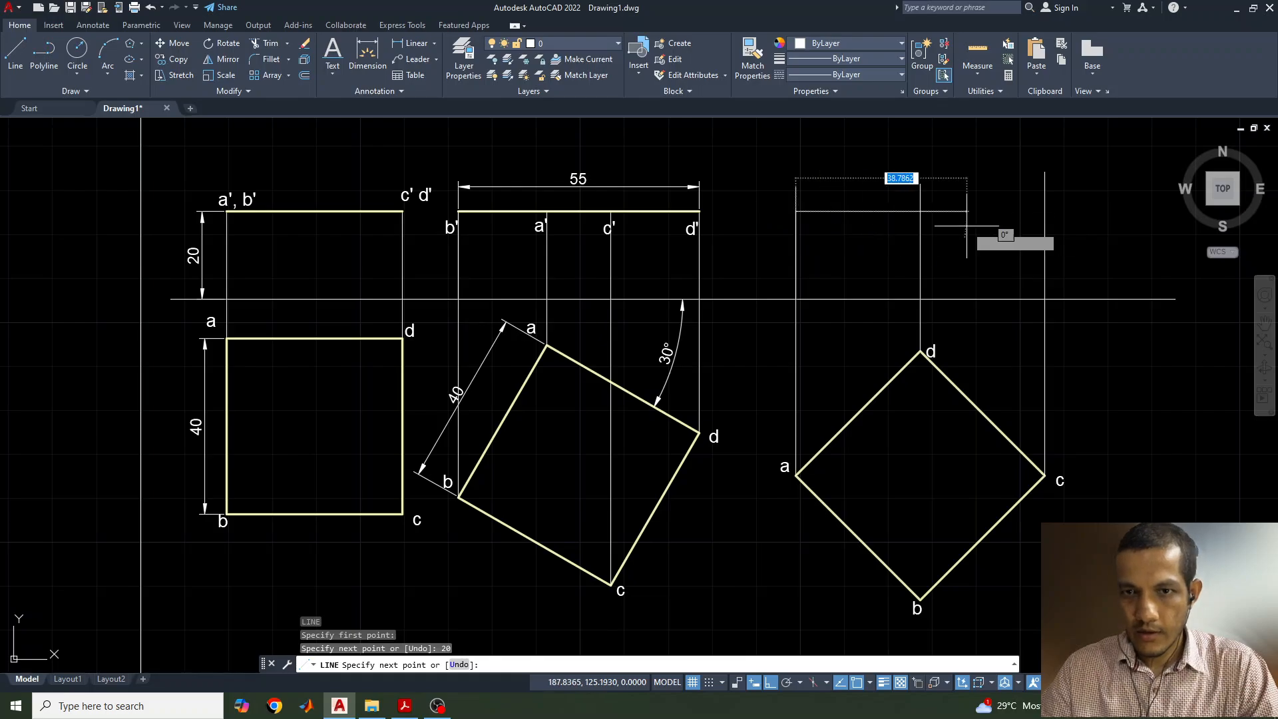
{"action": "left_click", "coordinate": [1044, 211]}
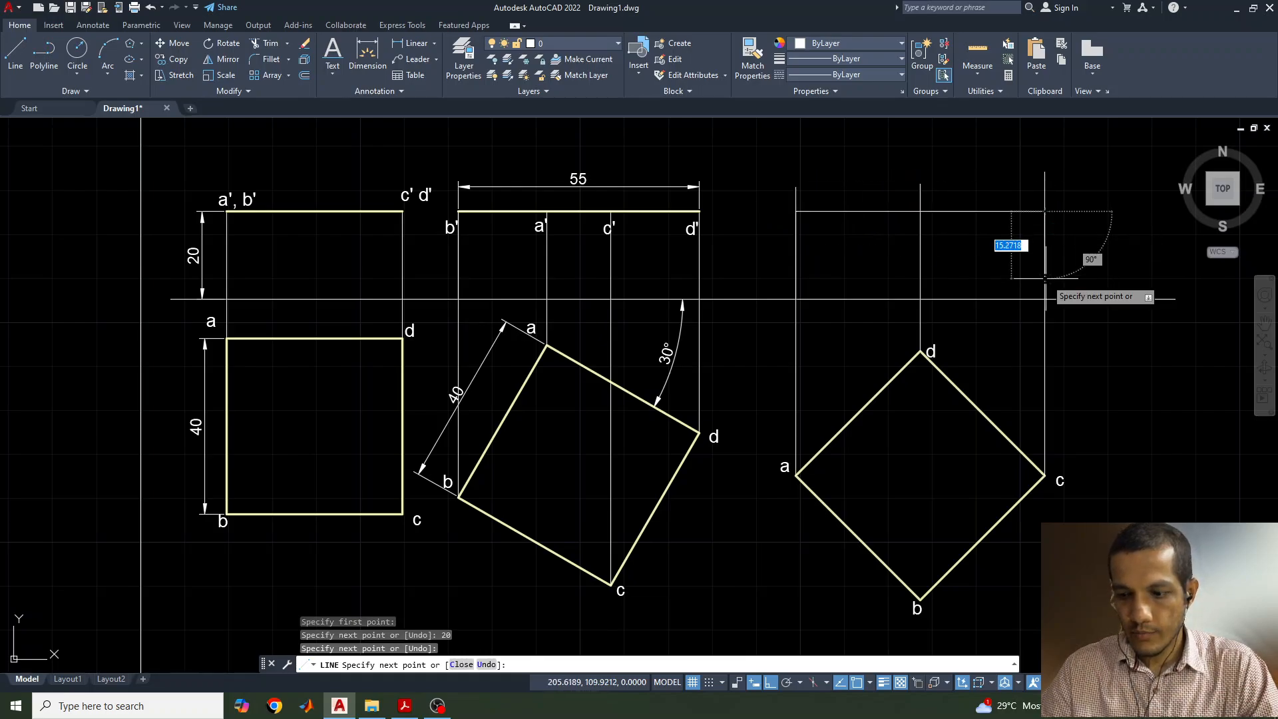
{"action": "key", "text": "Return"}
Trim the ends of the 45° square's projectors that extend above the horizontal front-view line
{"action": "type", "text": "tr"}
{"action": "key", "text": "Return"}
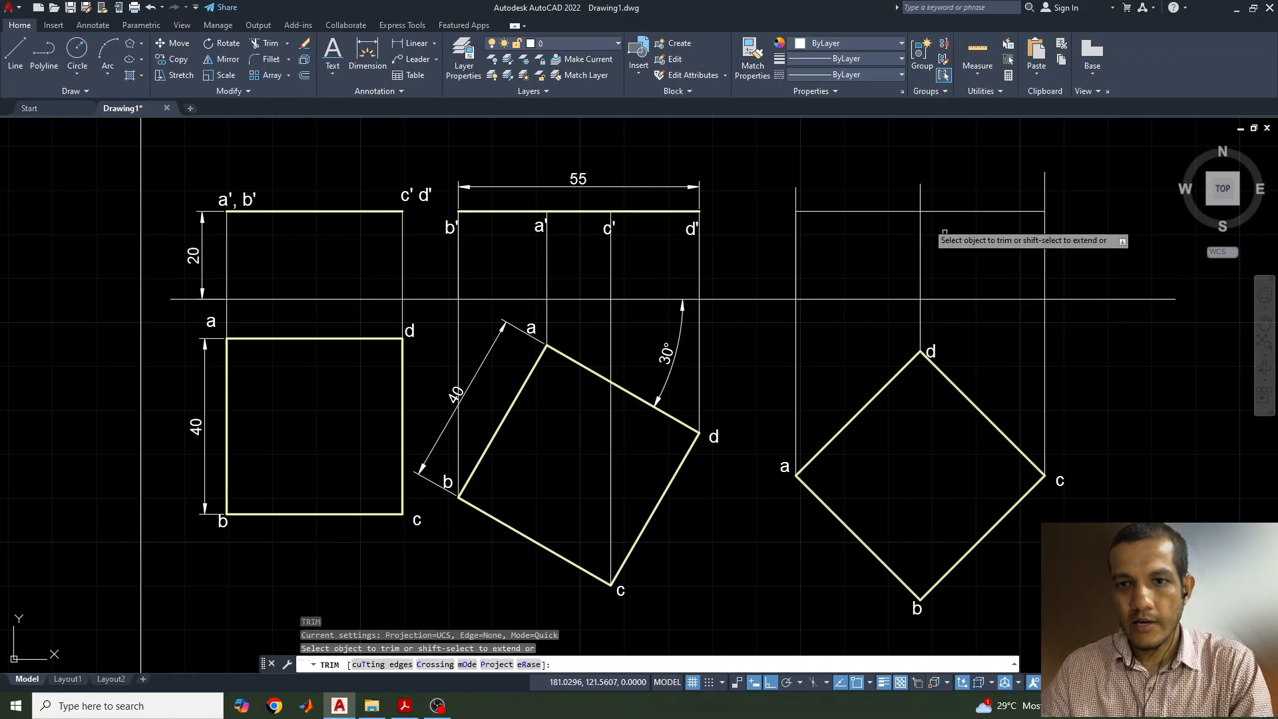
{"action": "left_click", "coordinate": [920, 195]}
{"action": "left_click", "coordinate": [1044, 190]}
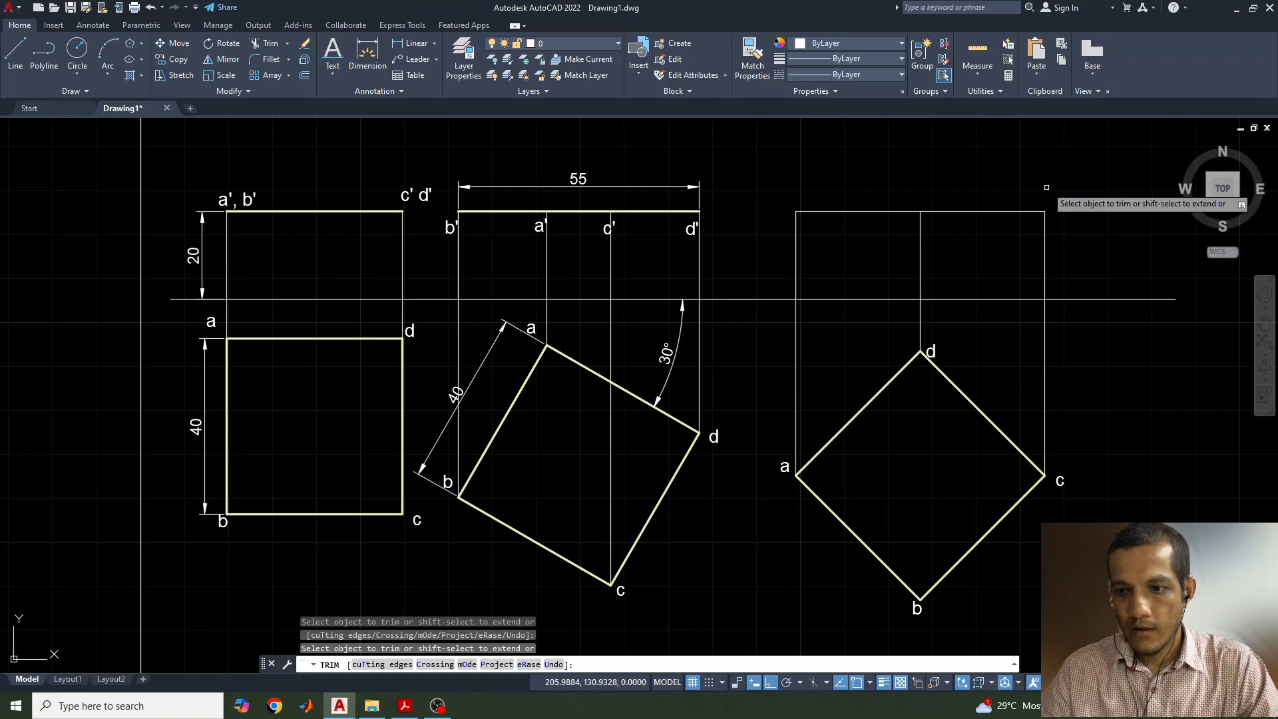
{"action": "key", "text": "Escape"}
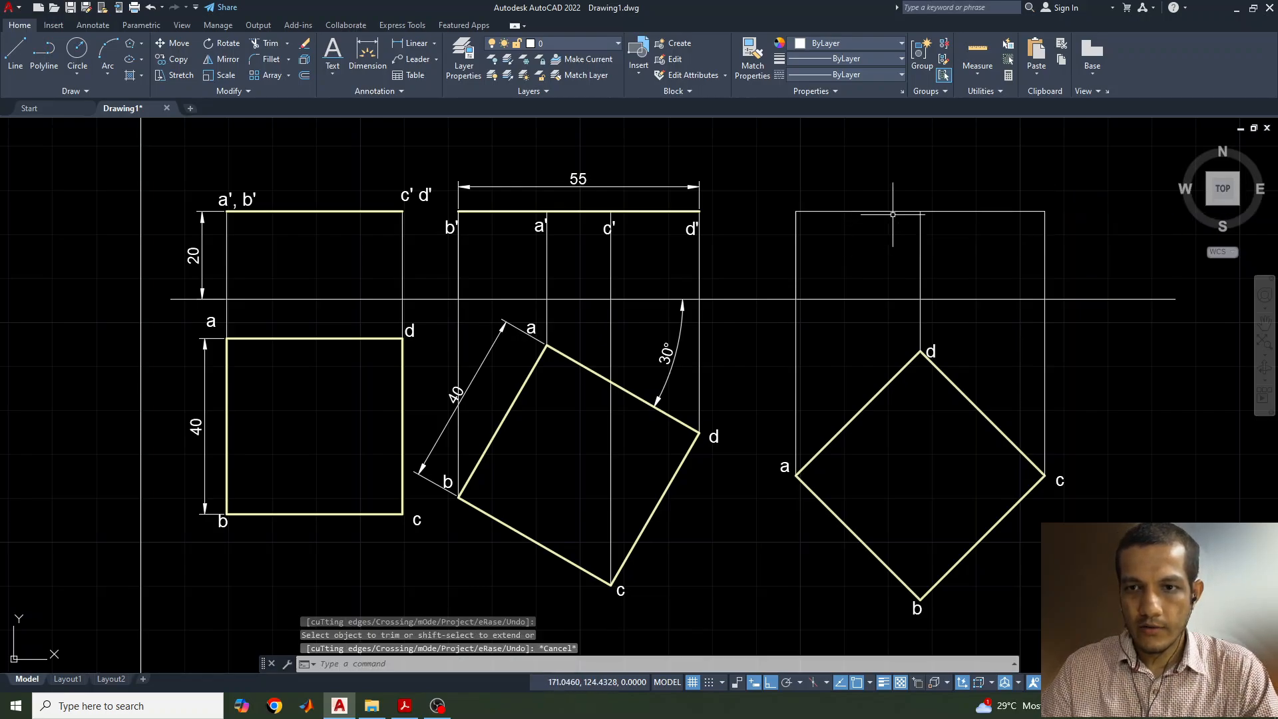
Set the 45° case's front-view line to Yellow with a 0.30 mm lineweight
{"action": "left_click", "coordinate": [949, 211]}
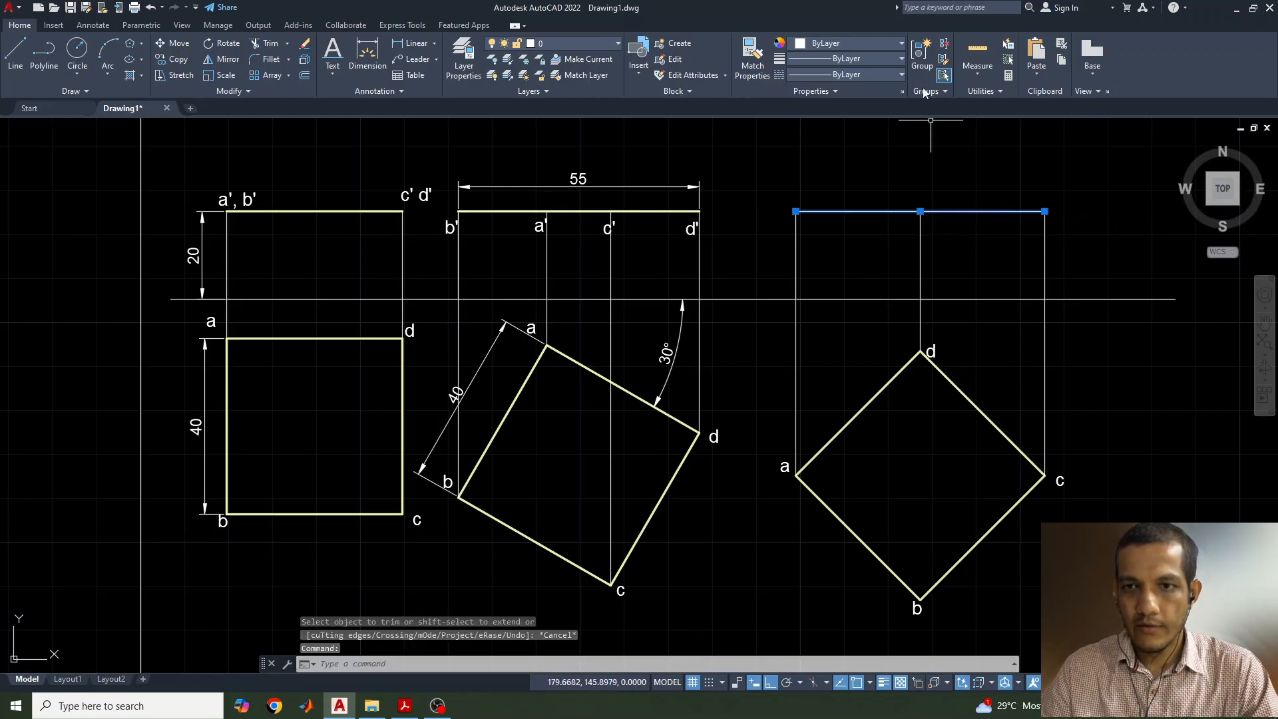
{"action": "left_click", "coordinate": [844, 42]}
{"action": "left_click", "coordinate": [812, 179]}
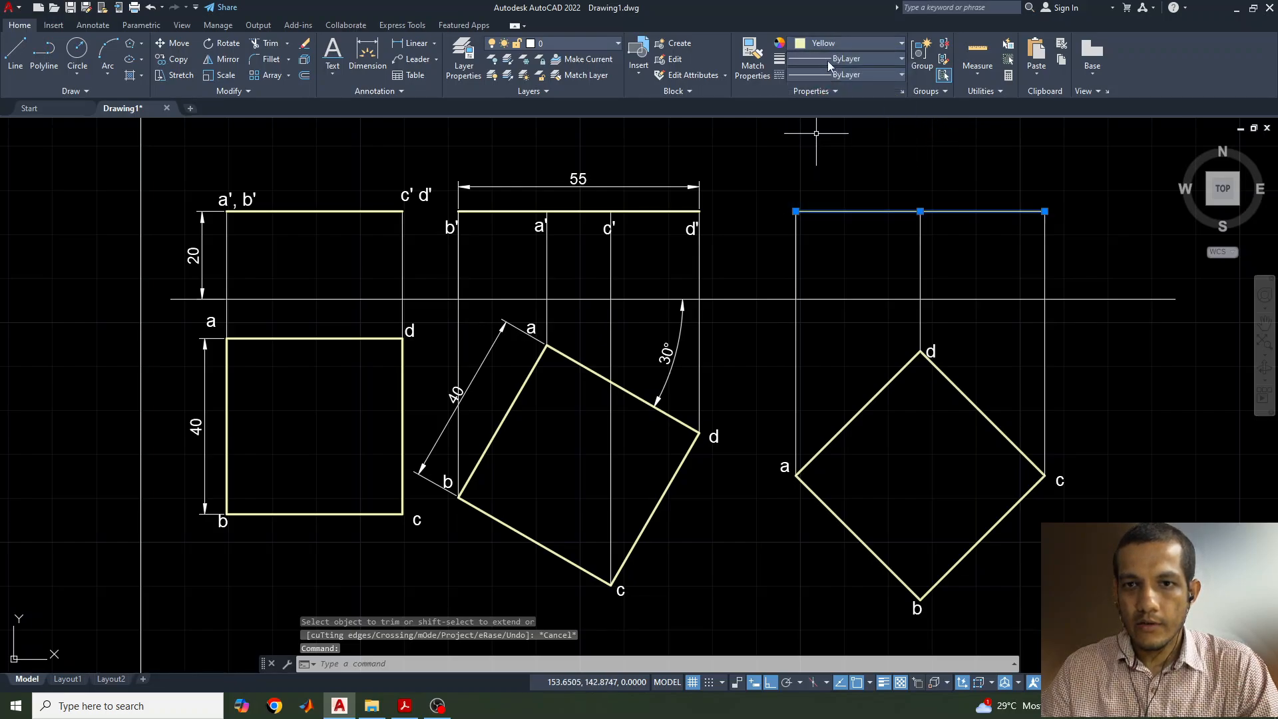
{"action": "left_click", "coordinate": [833, 60]}
{"action": "left_click", "coordinate": [828, 258]}
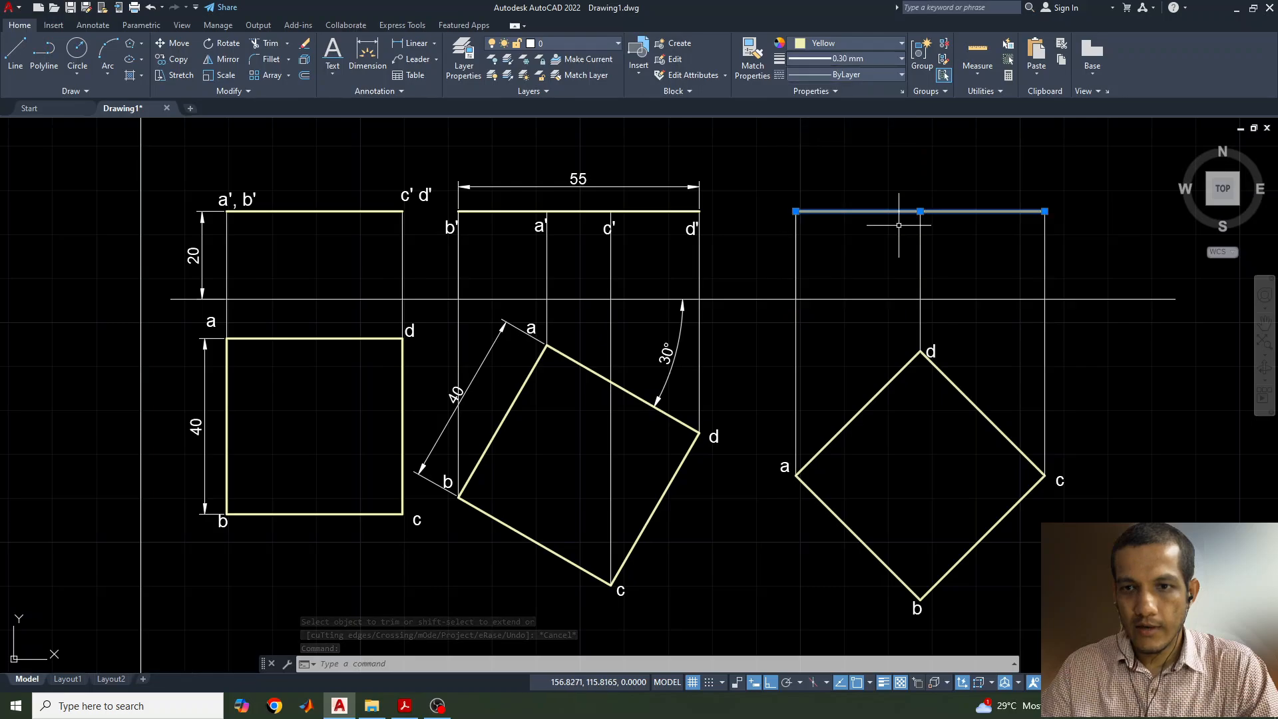
{"action": "key", "text": "Escape"}
{"action": "key", "text": "Escape"}
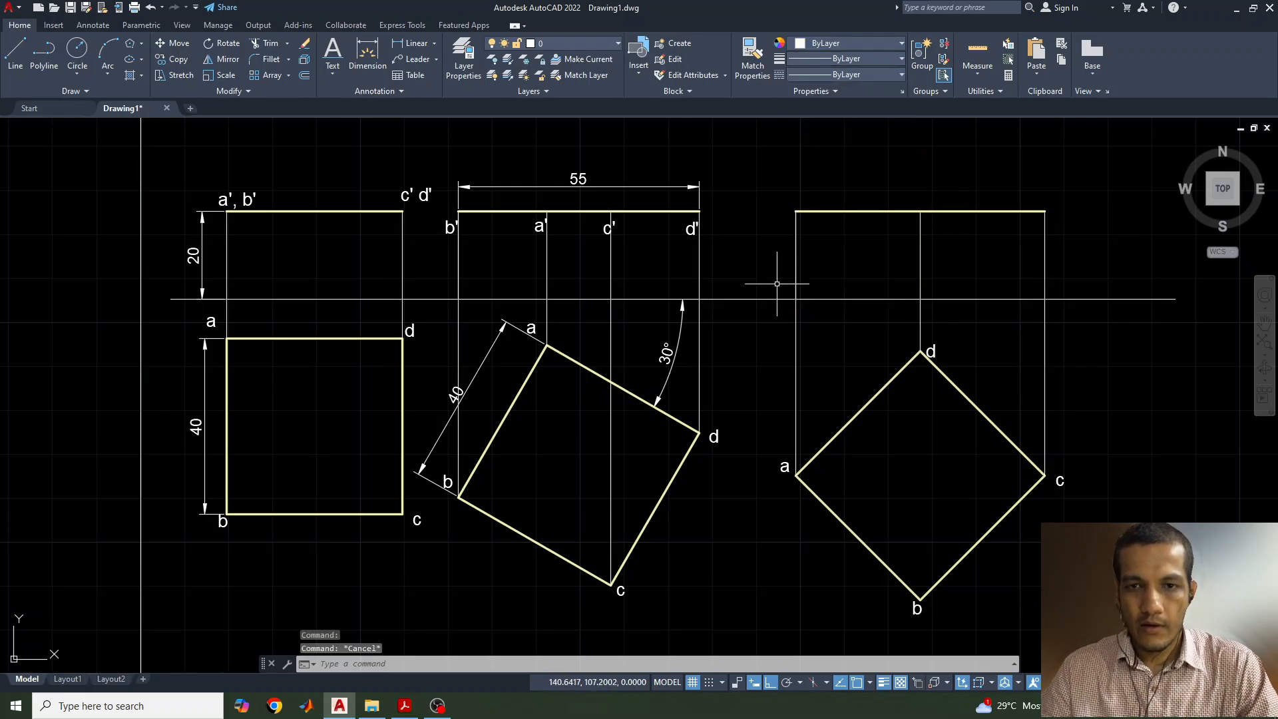
Copy label a' from the 30° front view to the left end of the 45° front-view line
{"action": "left_click", "coordinate": [534, 228]}
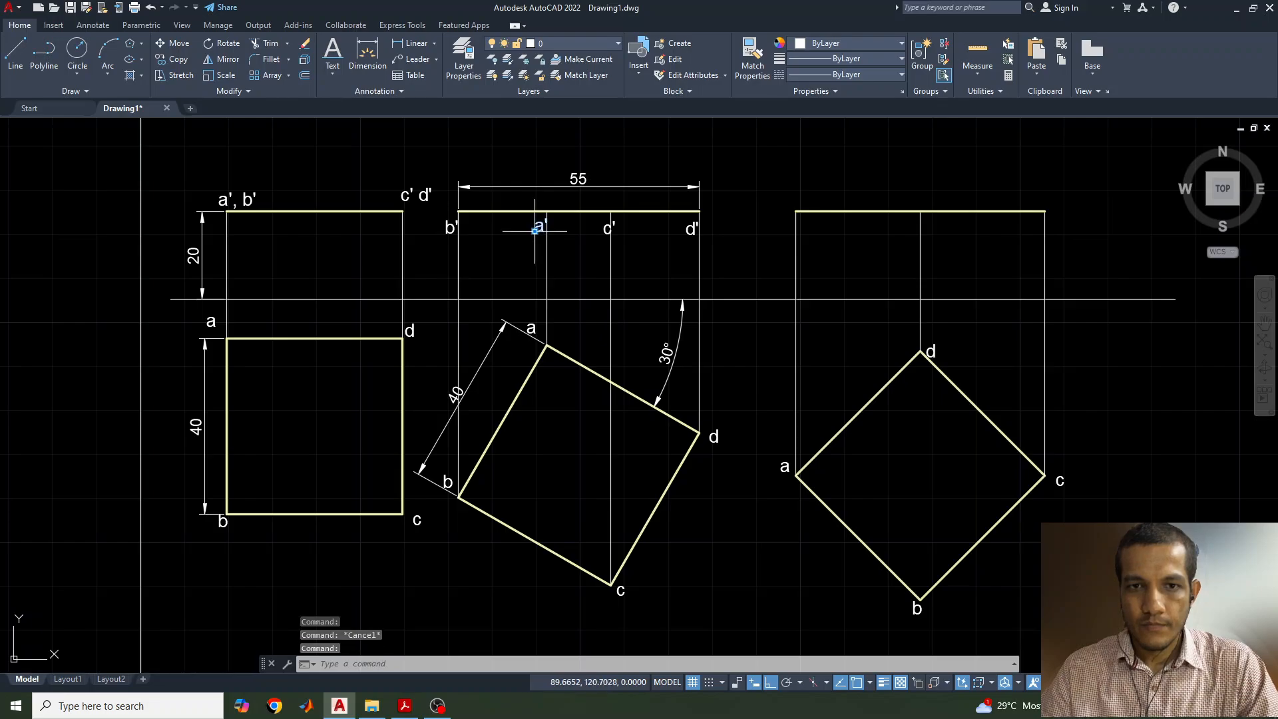
{"action": "key", "text": "ctrl+c"}
{"action": "key", "text": "ctrl+v"}
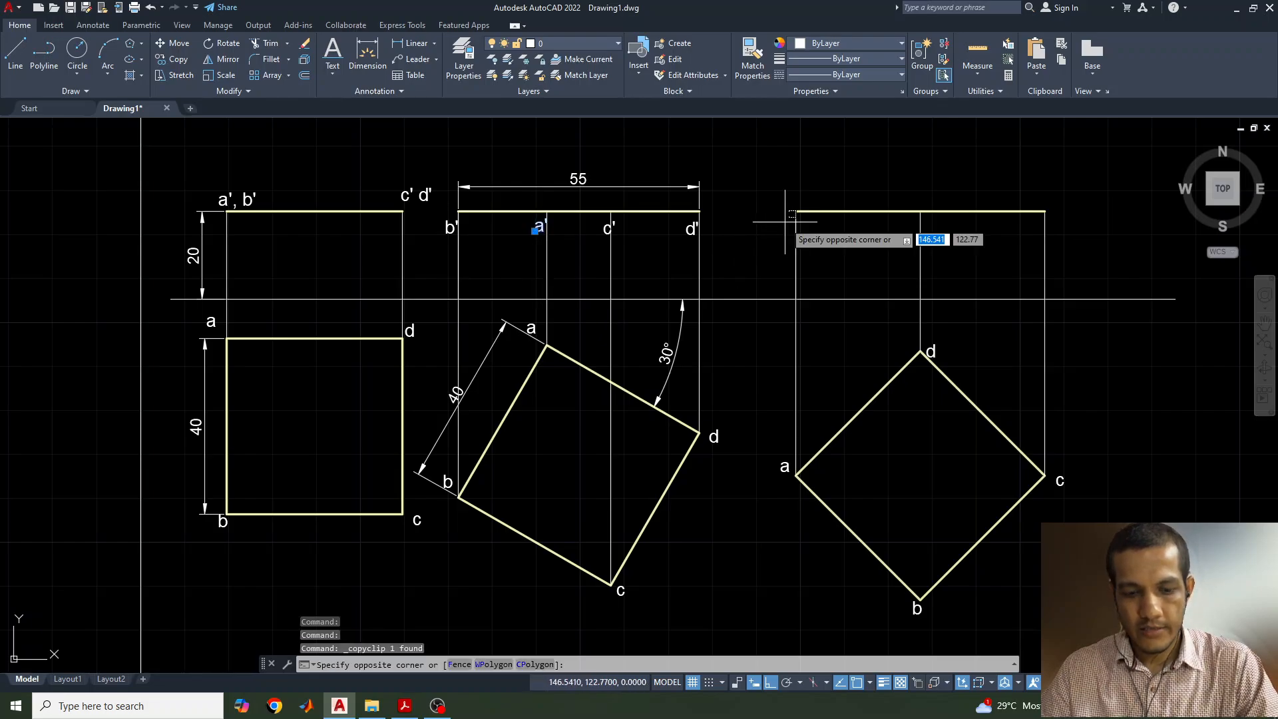
{"action": "left_click", "coordinate": [777, 220]}
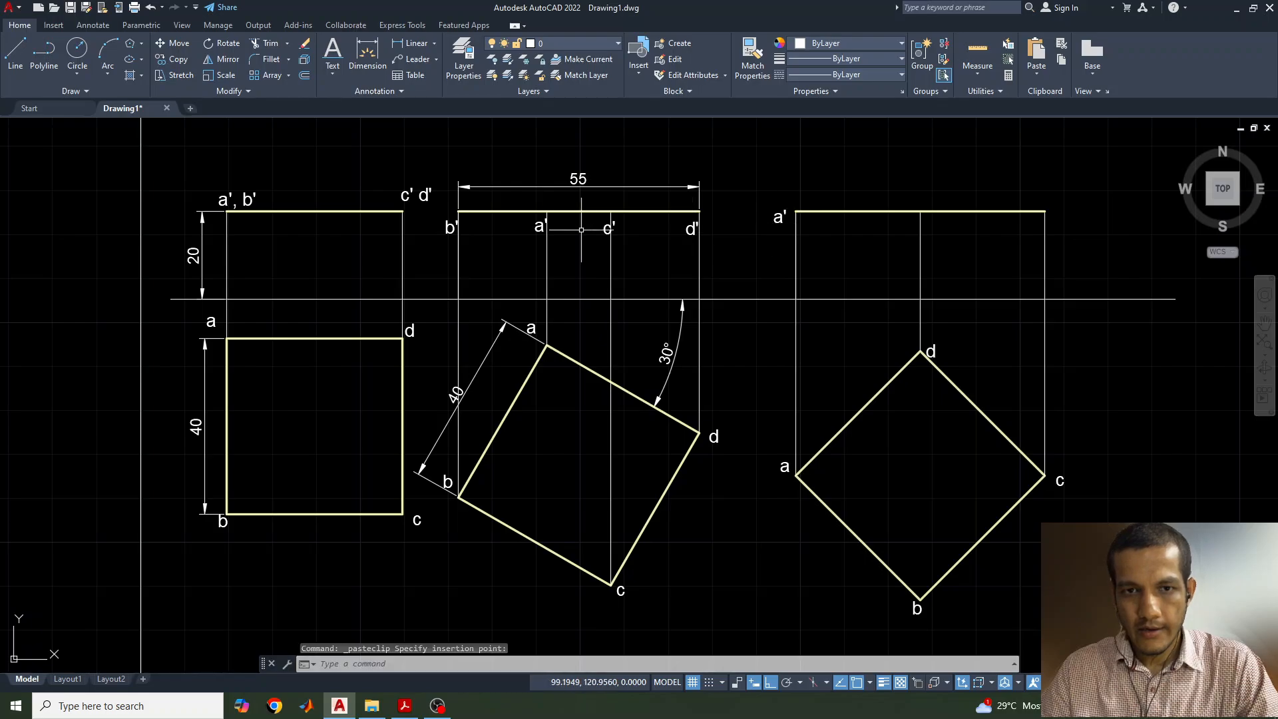
Copy label b' from the 30° front view to just left of the middle projector in the 45° front view
{"action": "left_click", "coordinate": [449, 230]}
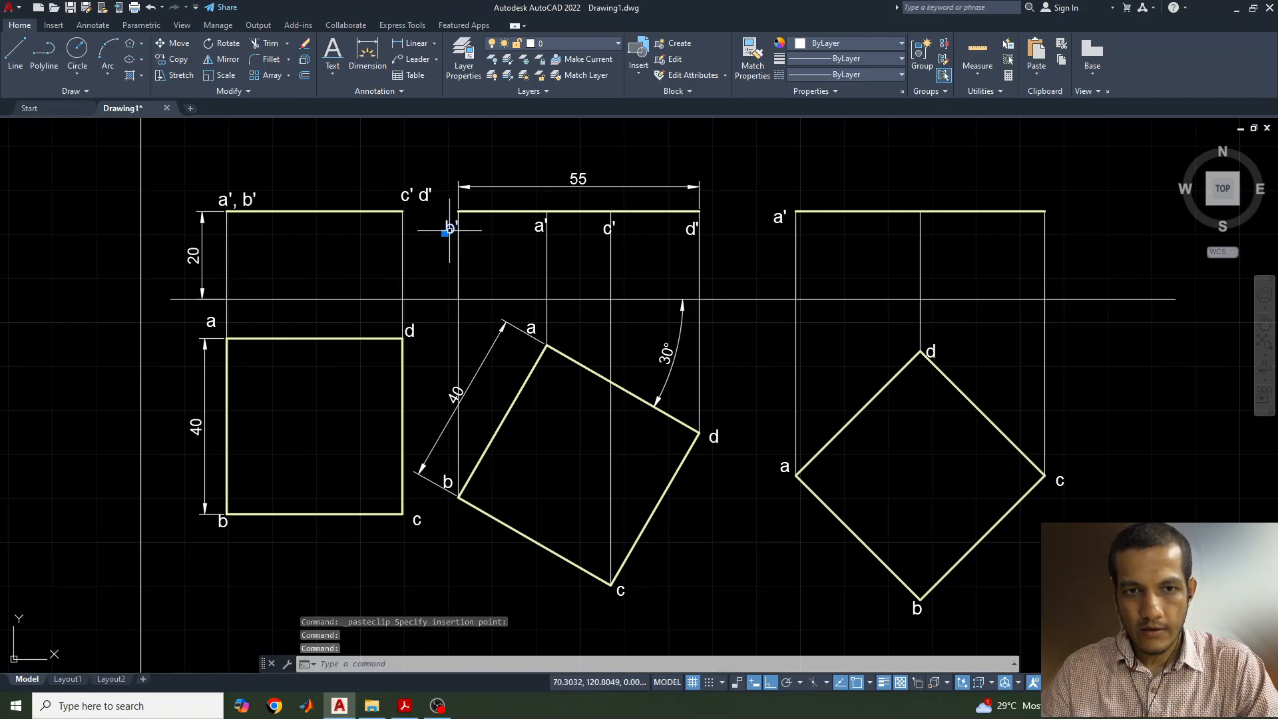
{"action": "key", "text": "ctrl+c"}
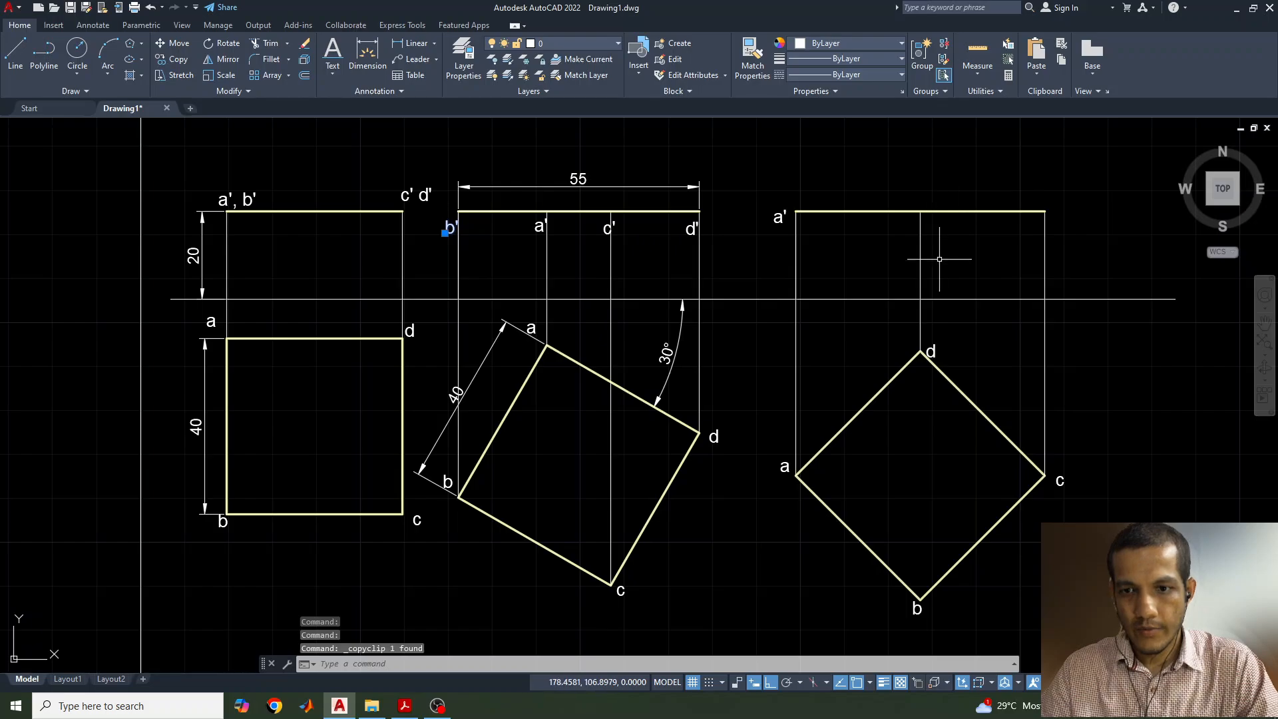
{"action": "key", "text": "ctrl+v"}
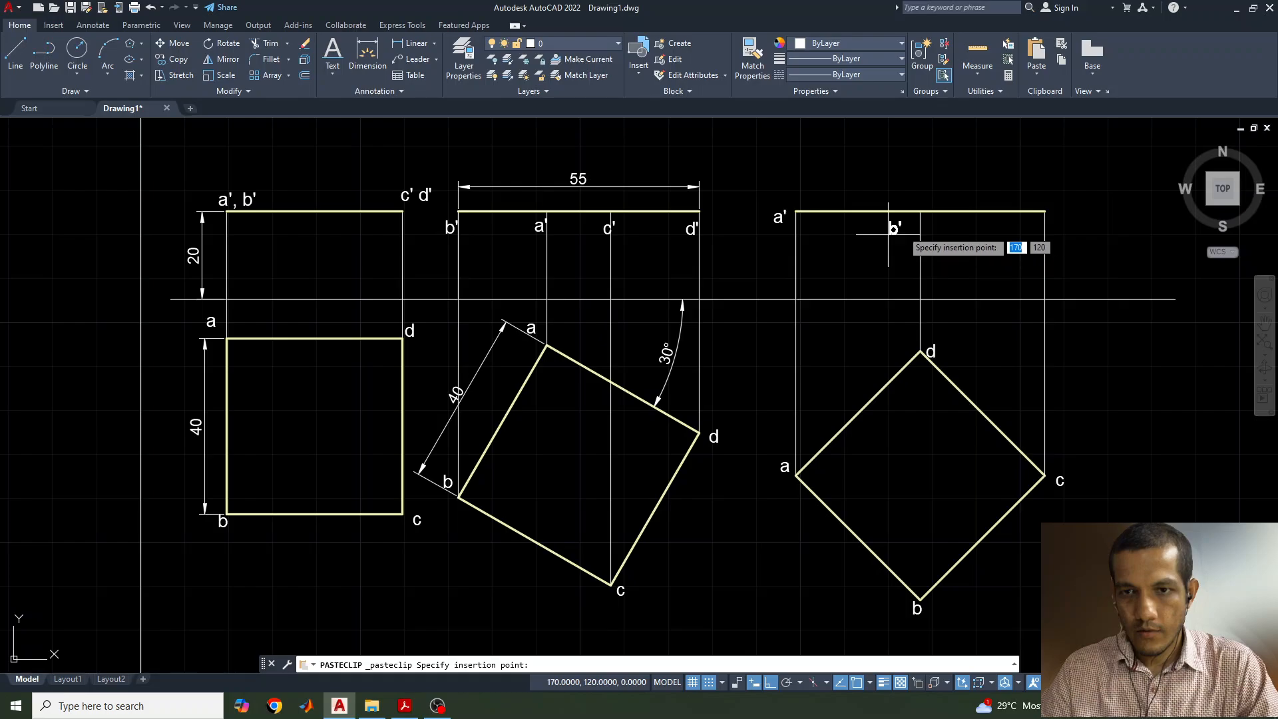
{"action": "left_click", "coordinate": [889, 235]}
{"action": "key", "text": "Escape"}
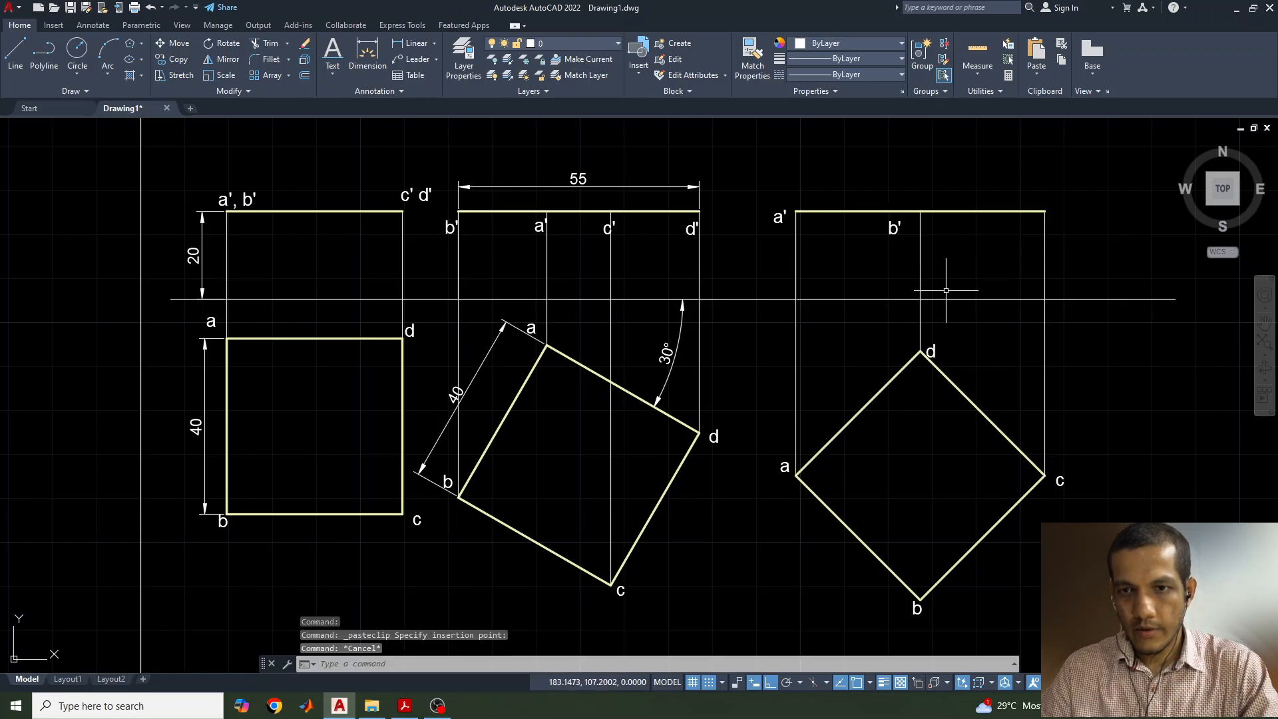
Try to move the copied b' label across the middle projector with Ortho off, and undo the move and the copy
{"action": "left_click", "coordinate": [892, 230]}
{"action": "left_click", "coordinate": [888, 234]}
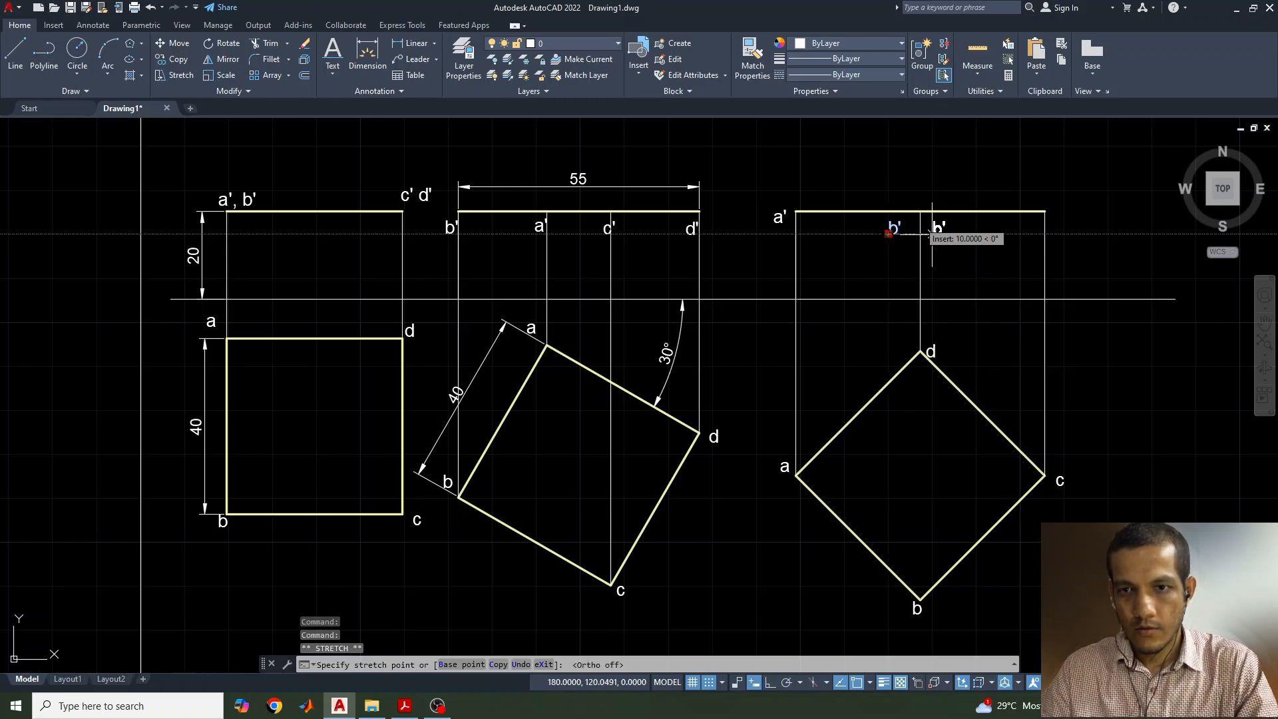
{"action": "key", "text": "F8"}
{"action": "key", "text": "Escape"}
{"action": "key", "text": "ctrl+z"}
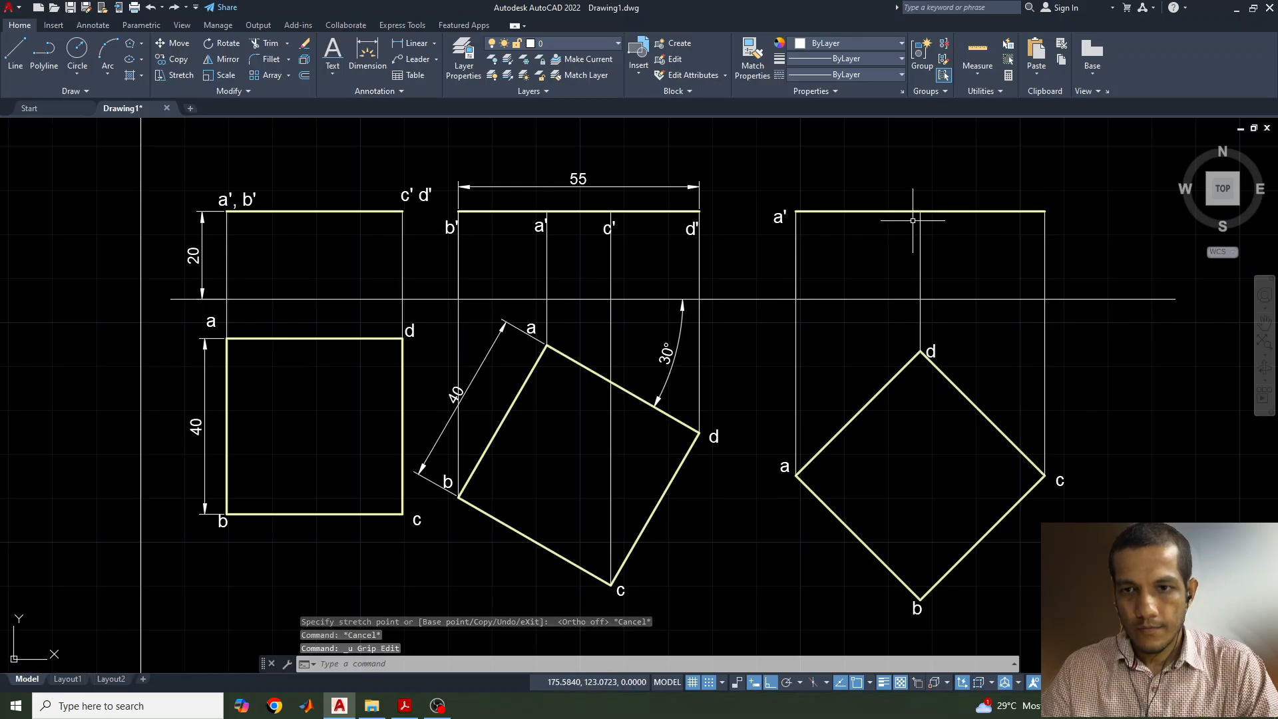
{"action": "key", "text": "ctrl+z"}
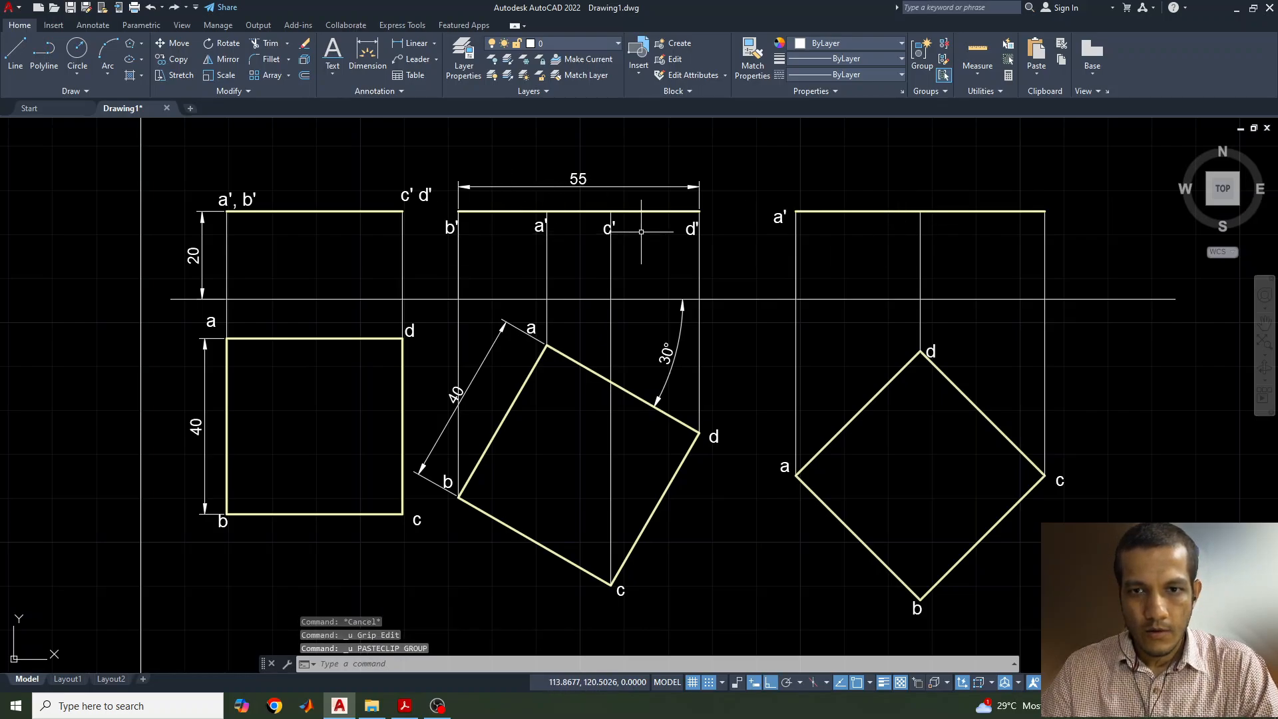
Copy labels d' and b' from the 30° front view to the right and left of the 45° view's middle projector, below the front-view line
{"action": "left_click", "coordinate": [692, 229]}
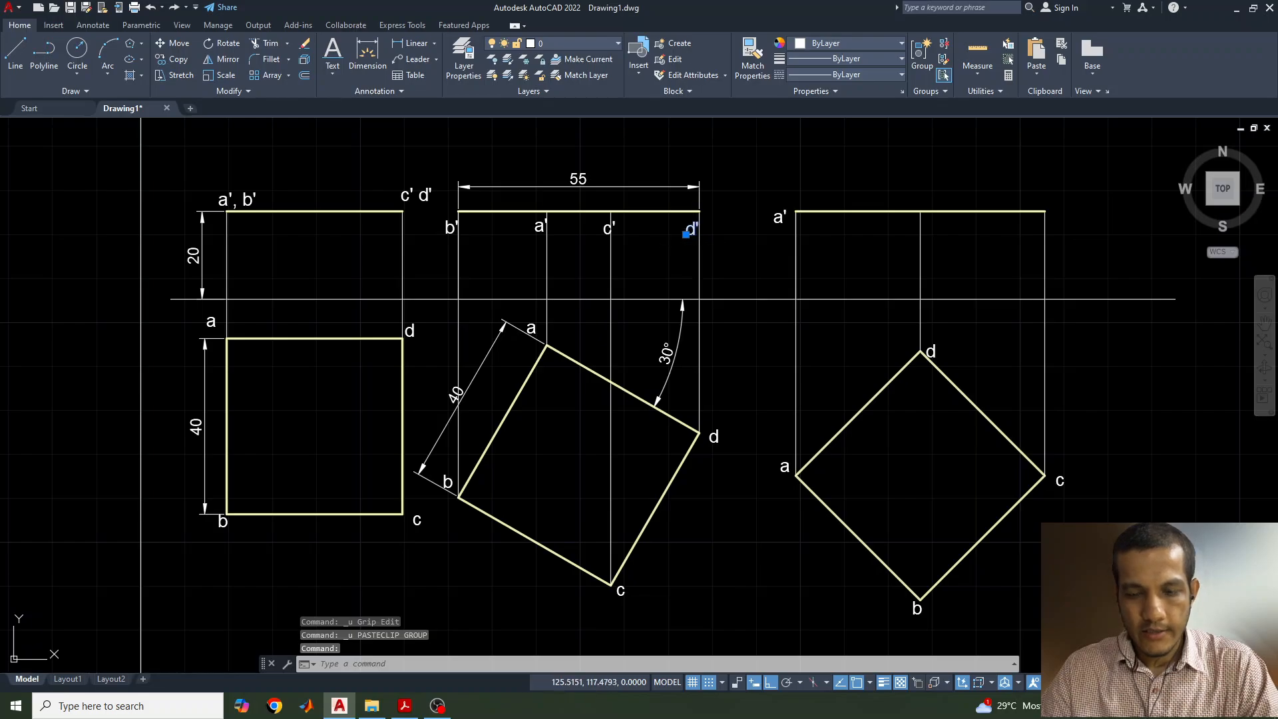
{"action": "key", "text": "ctrl+c"}
{"action": "key", "text": "ctrl+v"}
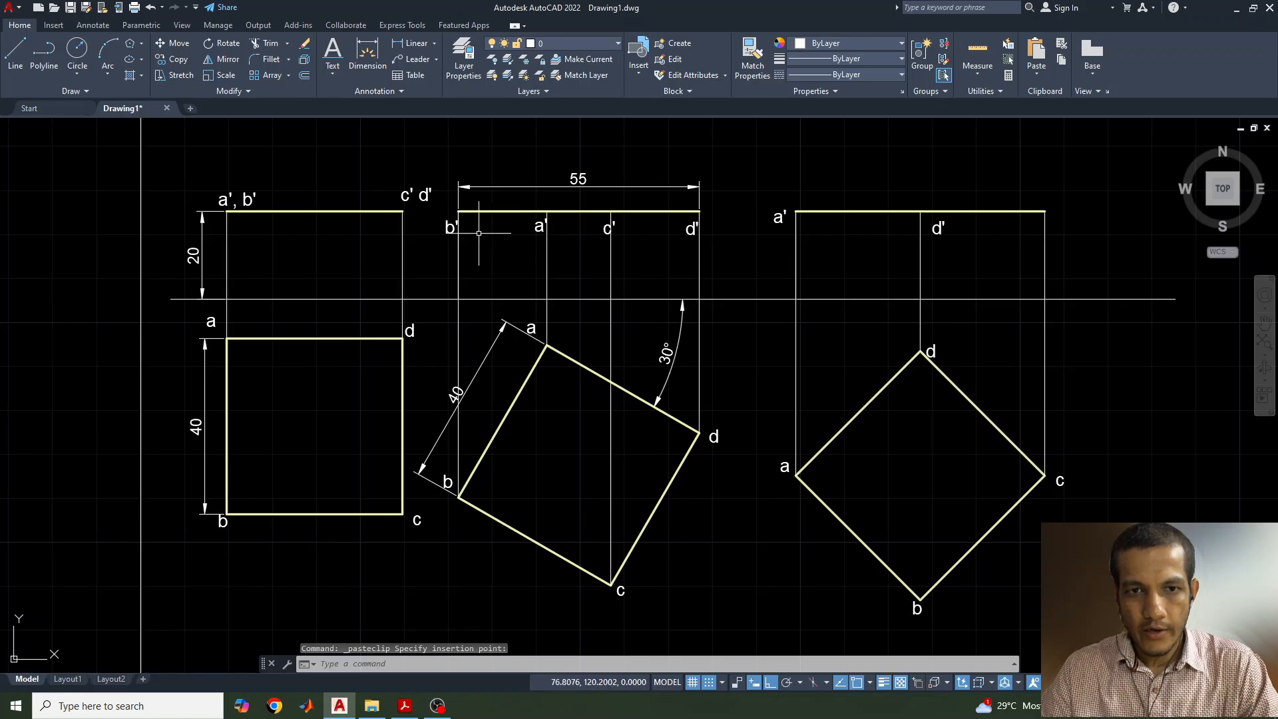
{"action": "left_click", "coordinate": [447, 226]}
{"action": "left_click", "coordinate": [448, 229]}
{"action": "key", "text": "ctrl+c"}
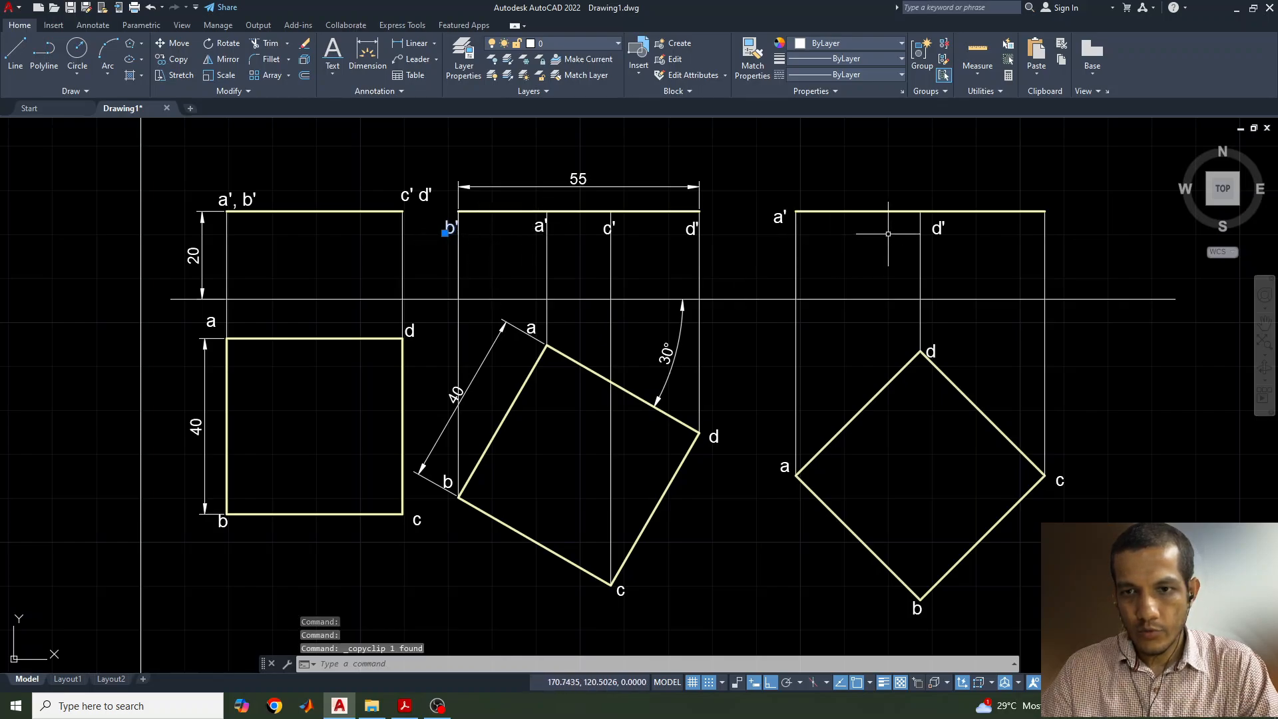
{"action": "key", "text": "ctrl+v"}
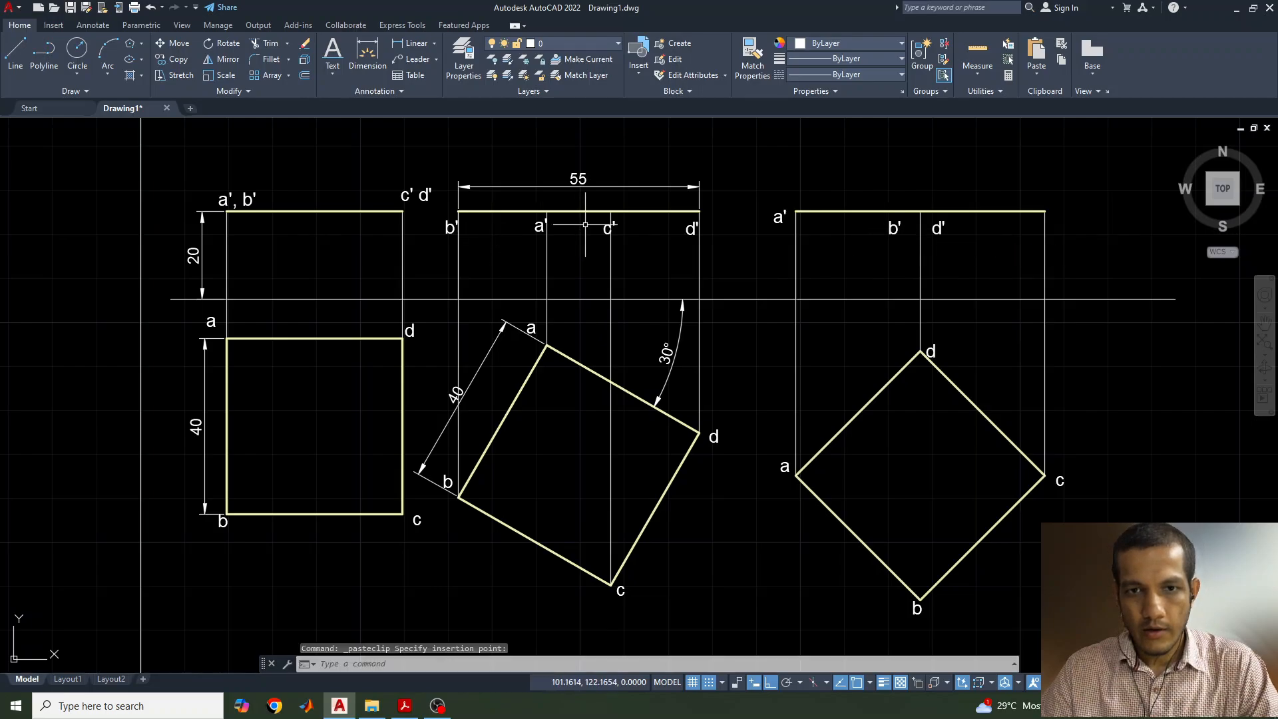
Copy label c' from the 30° front view to beside the right end of the 45° front-view line
{"action": "left_click", "coordinate": [607, 229]}
{"action": "left_click", "coordinate": [606, 231]}
{"action": "key", "text": "ctrl+c"}
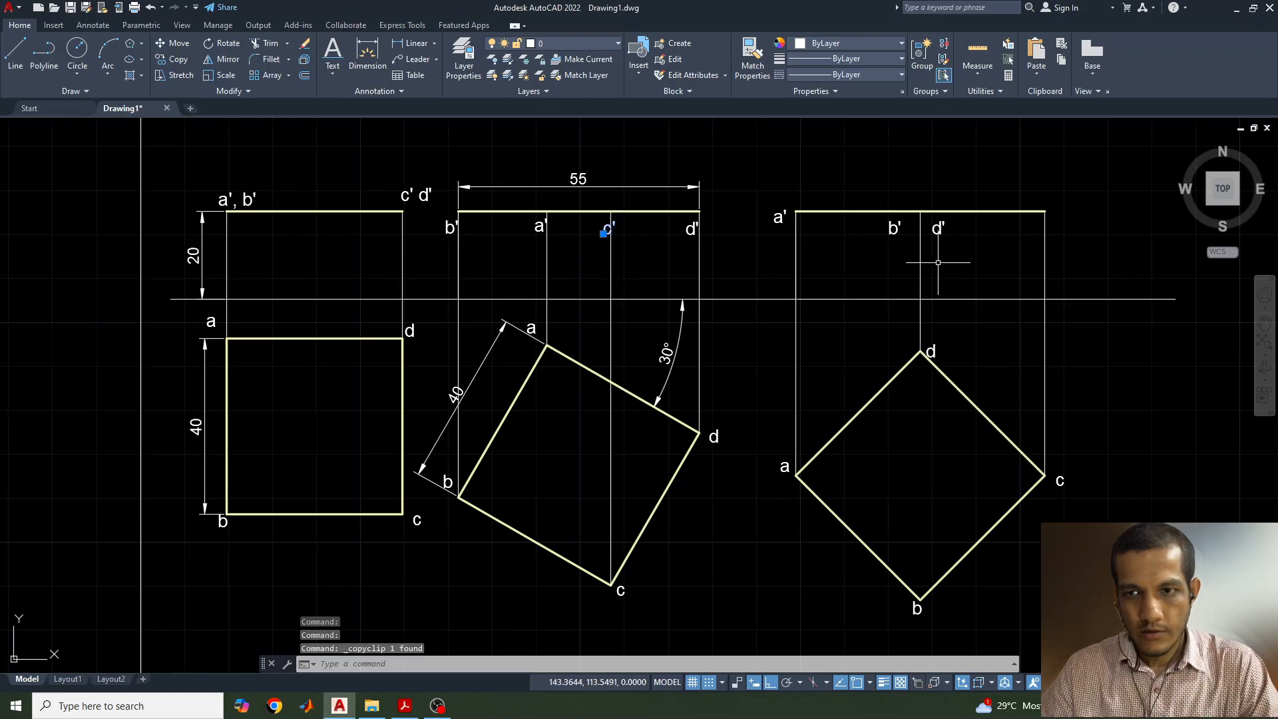
{"action": "key", "text": "ctrl+v"}
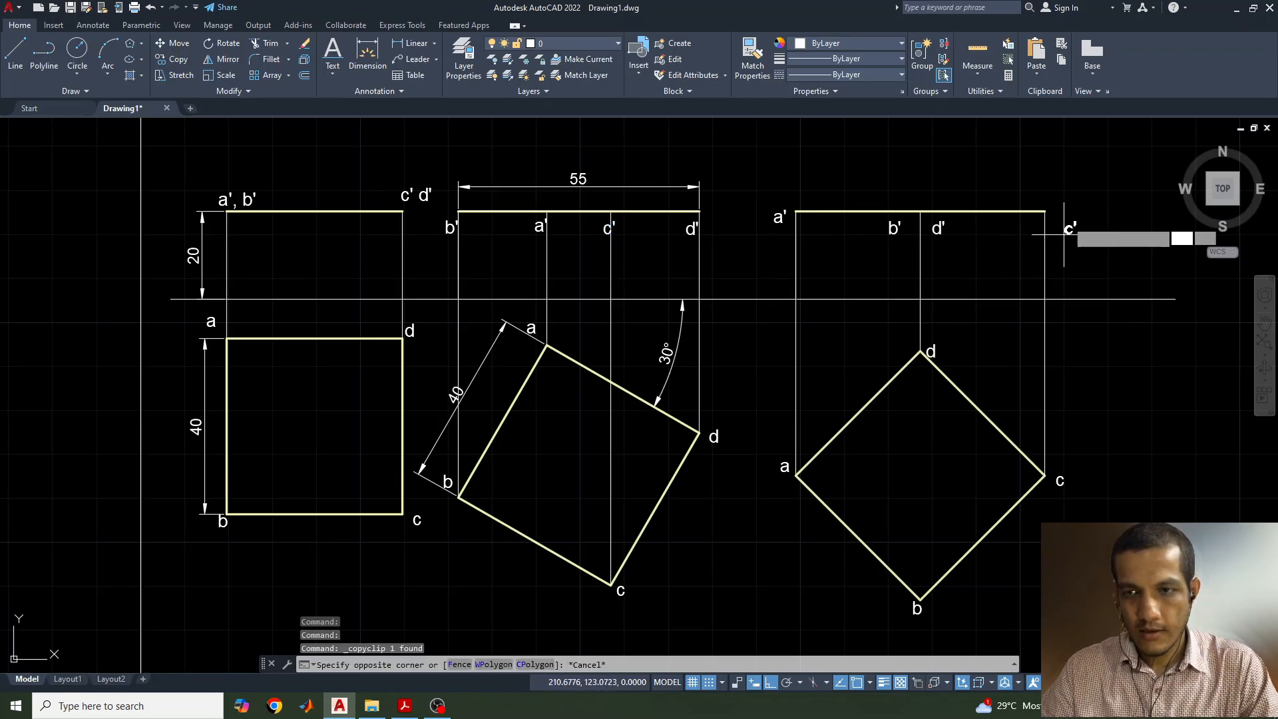
{"action": "left_click", "coordinate": [1063, 234]}
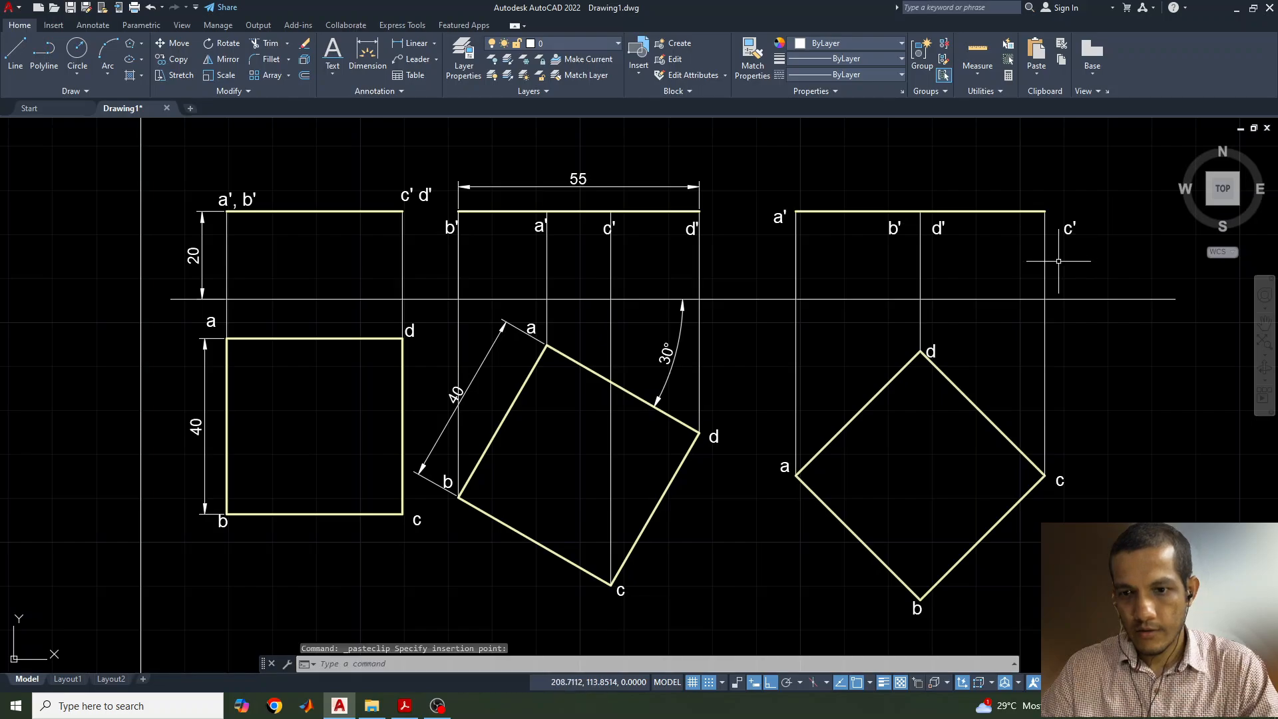
{"action": "key", "text": "Escape"}
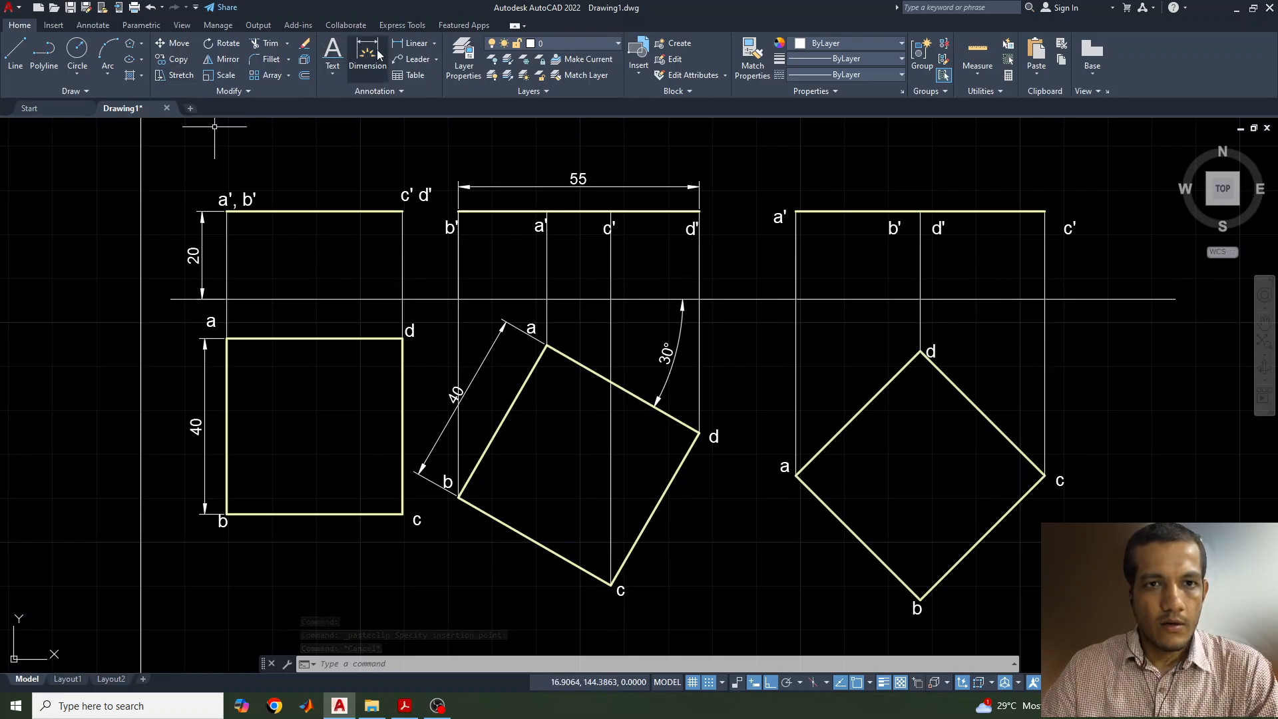
{"action": "left_click", "coordinate": [434, 43]}
{"action": "left_click", "coordinate": [426, 119]}
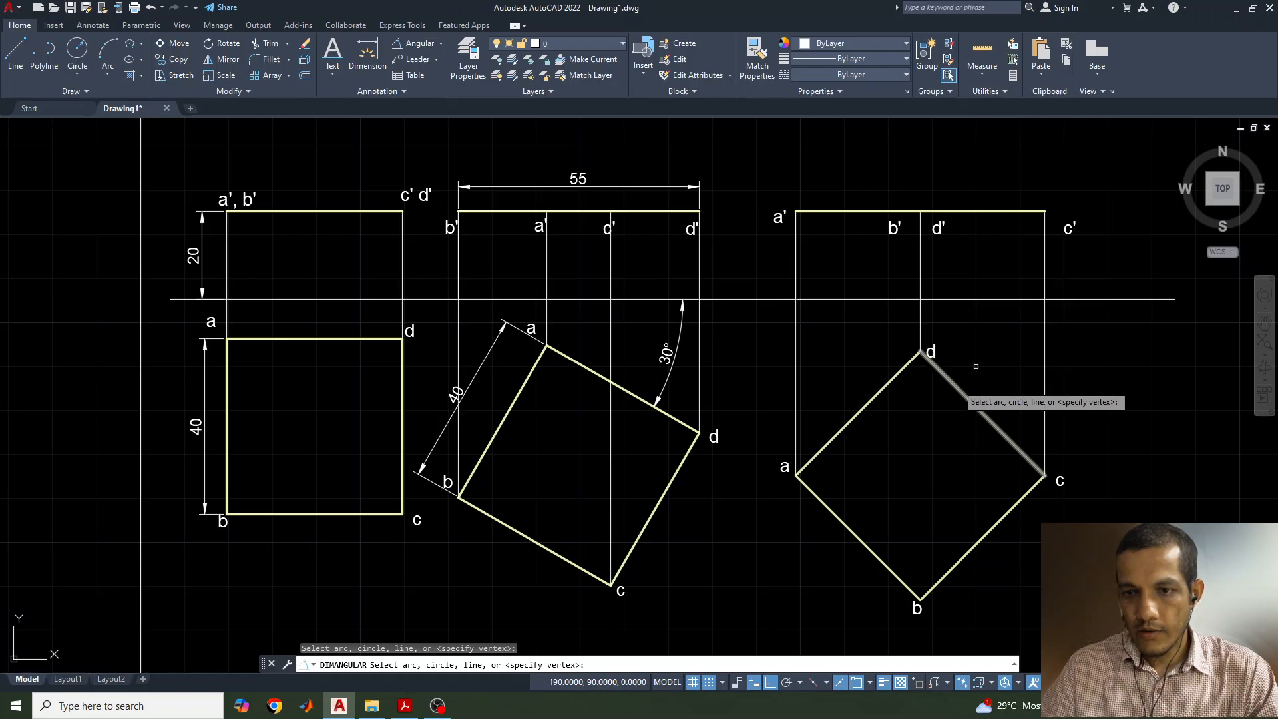
{"action": "key", "text": "Escape"}
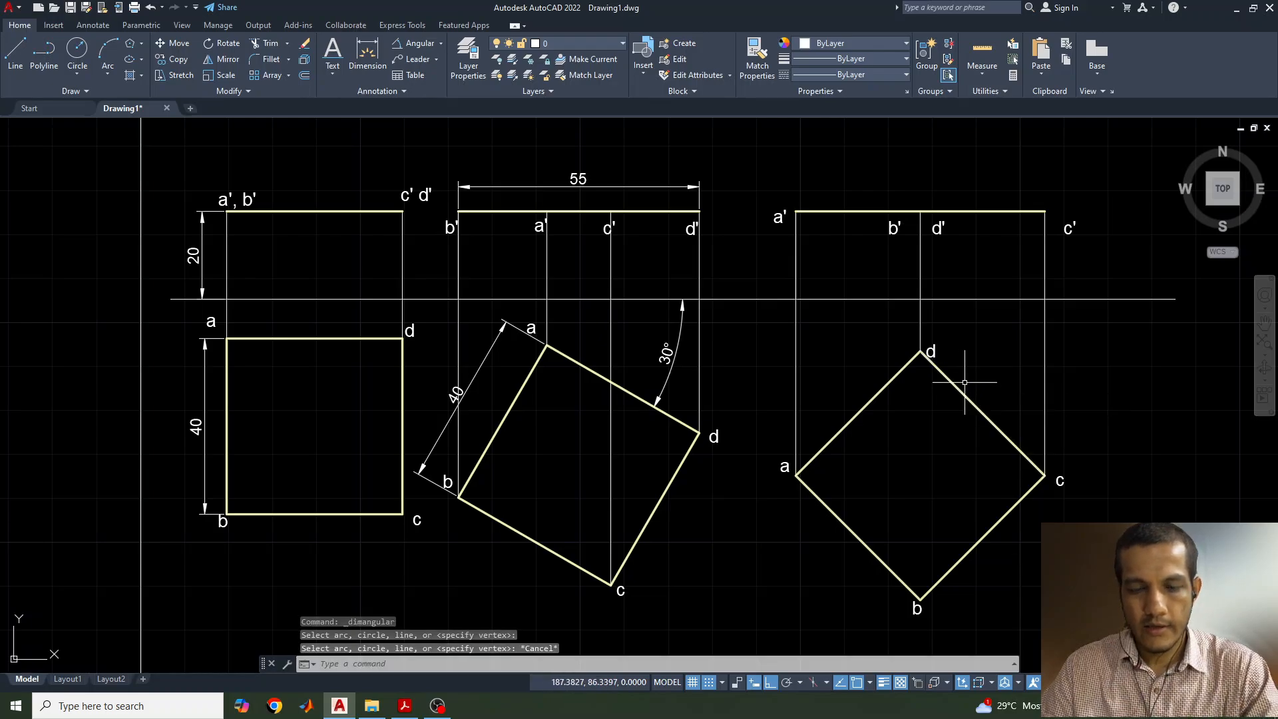
{"action": "key", "text": "F4"}
{"action": "left_click", "coordinate": [992, 299]}
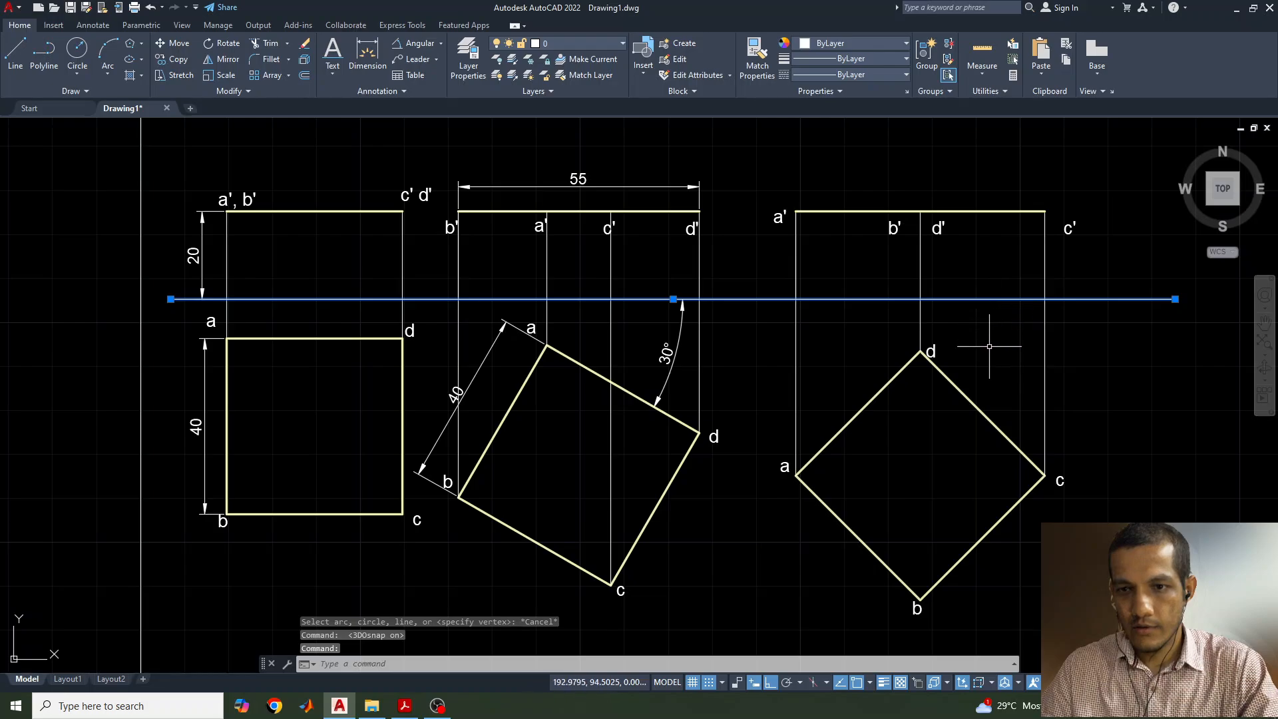
{"action": "left_click", "coordinate": [955, 385]}
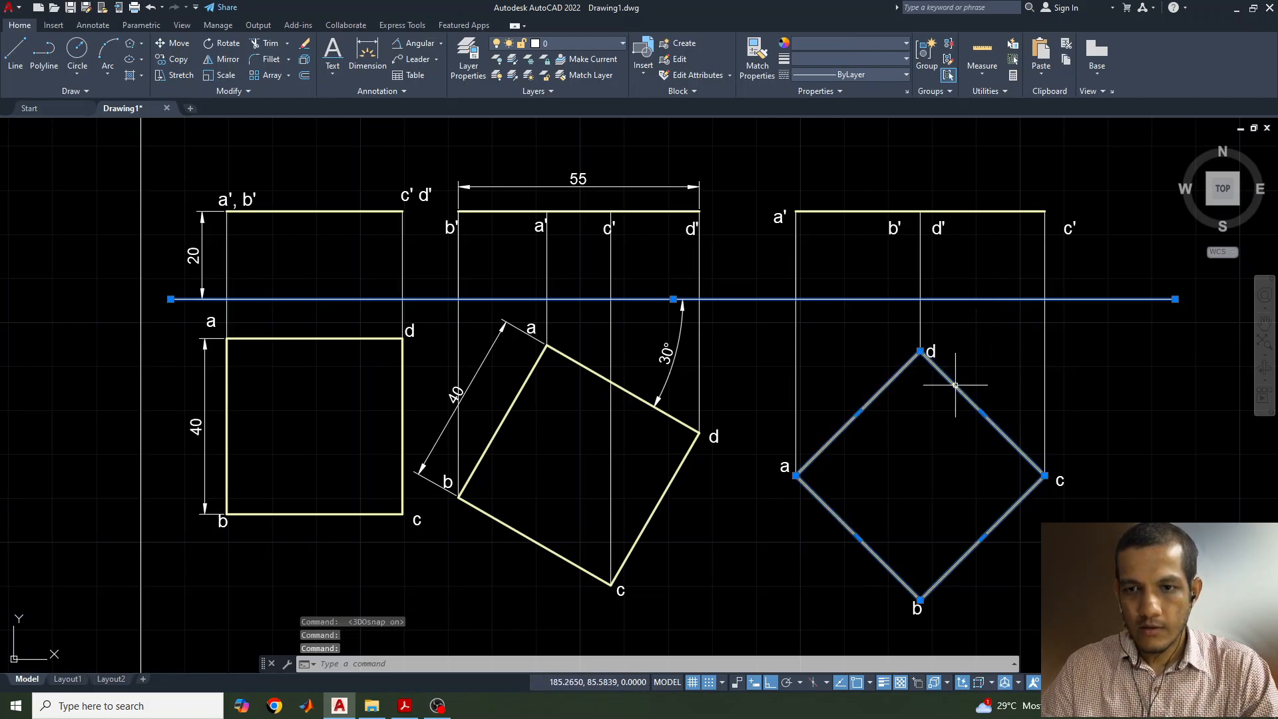
{"action": "left_click", "coordinate": [414, 43]}
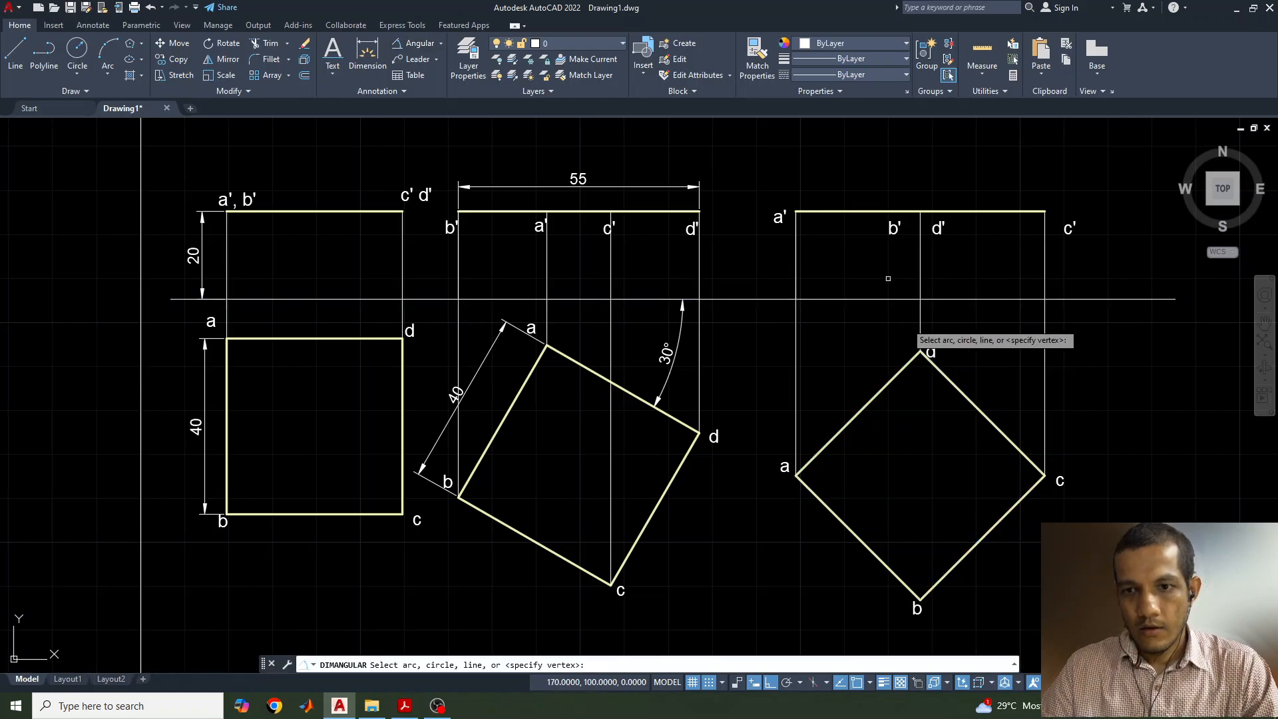
{"action": "left_click", "coordinate": [934, 365]}
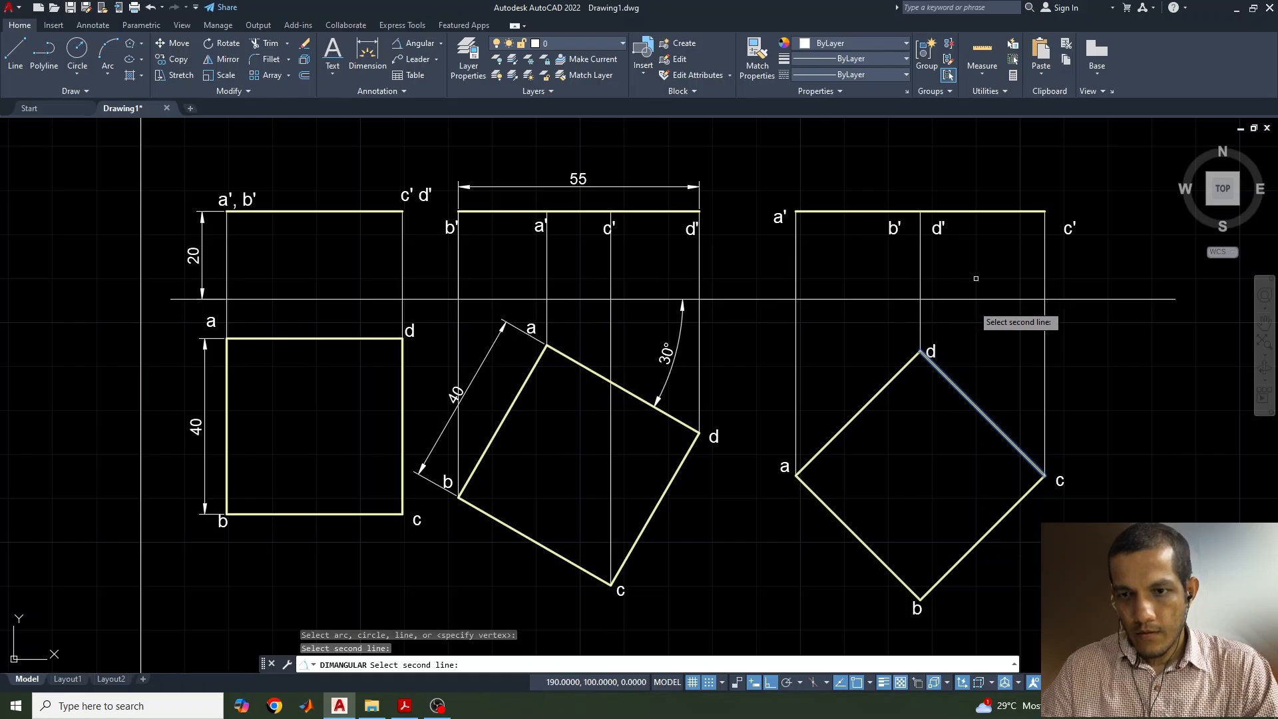
{"action": "key", "text": "Escape"}
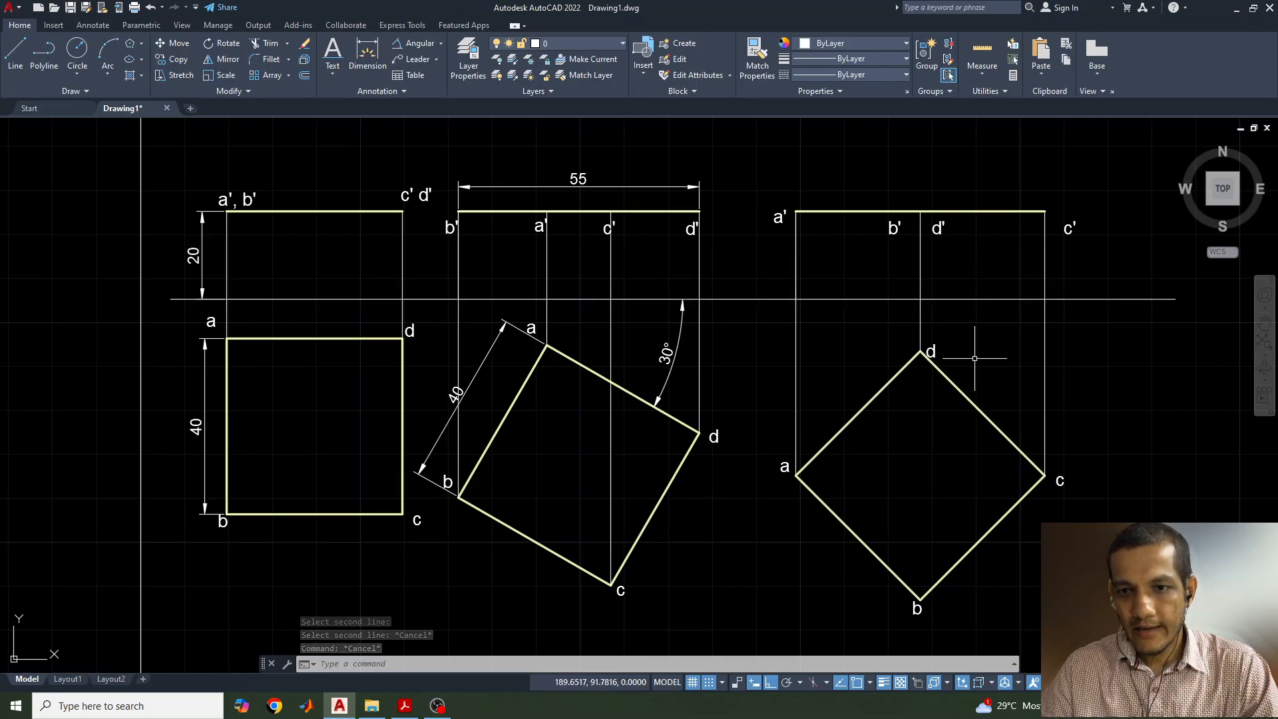
Select all object snap modes in the drafting settings and apply them
{"action": "type", "text": "osnap"}
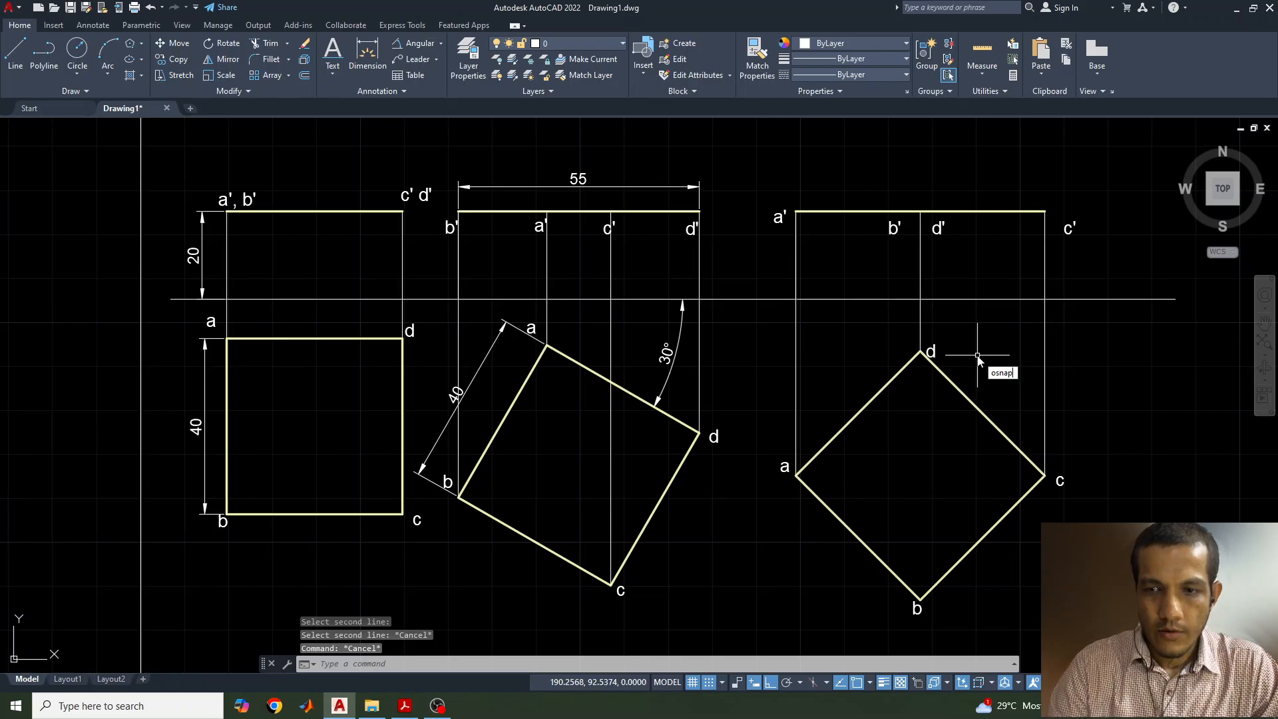
{"action": "key", "text": "Return"}
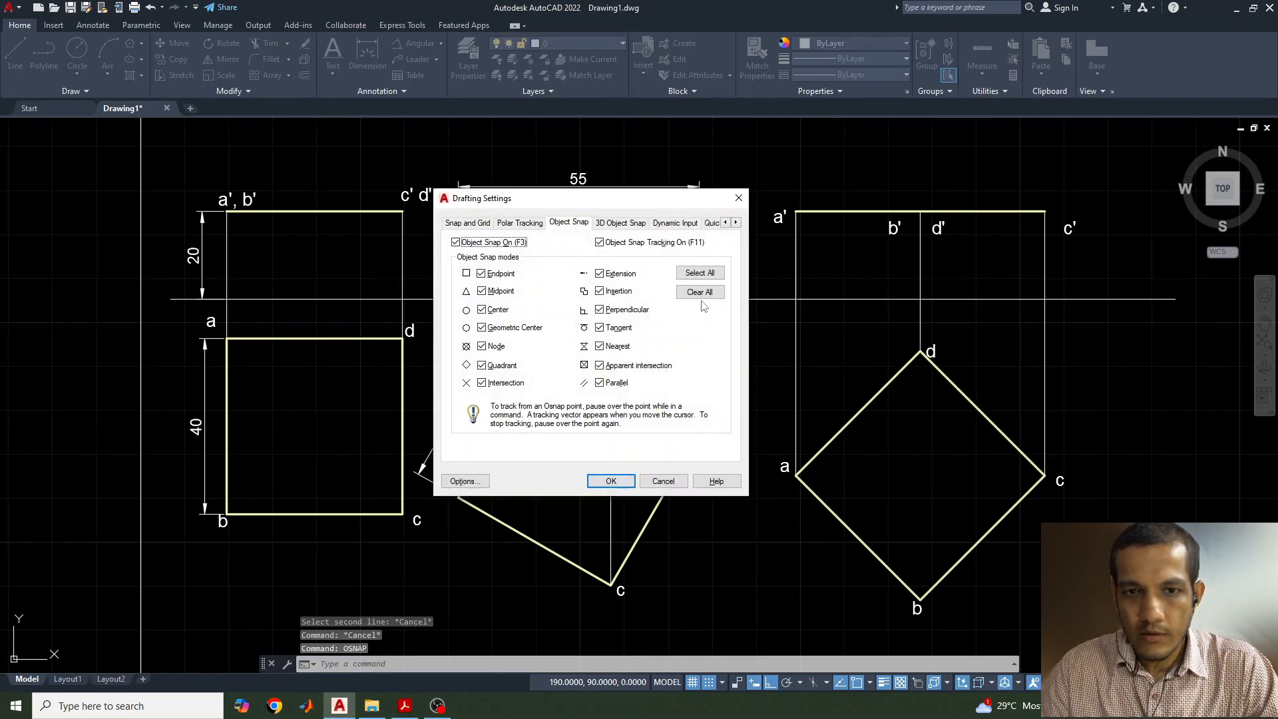
{"action": "left_click", "coordinate": [697, 275]}
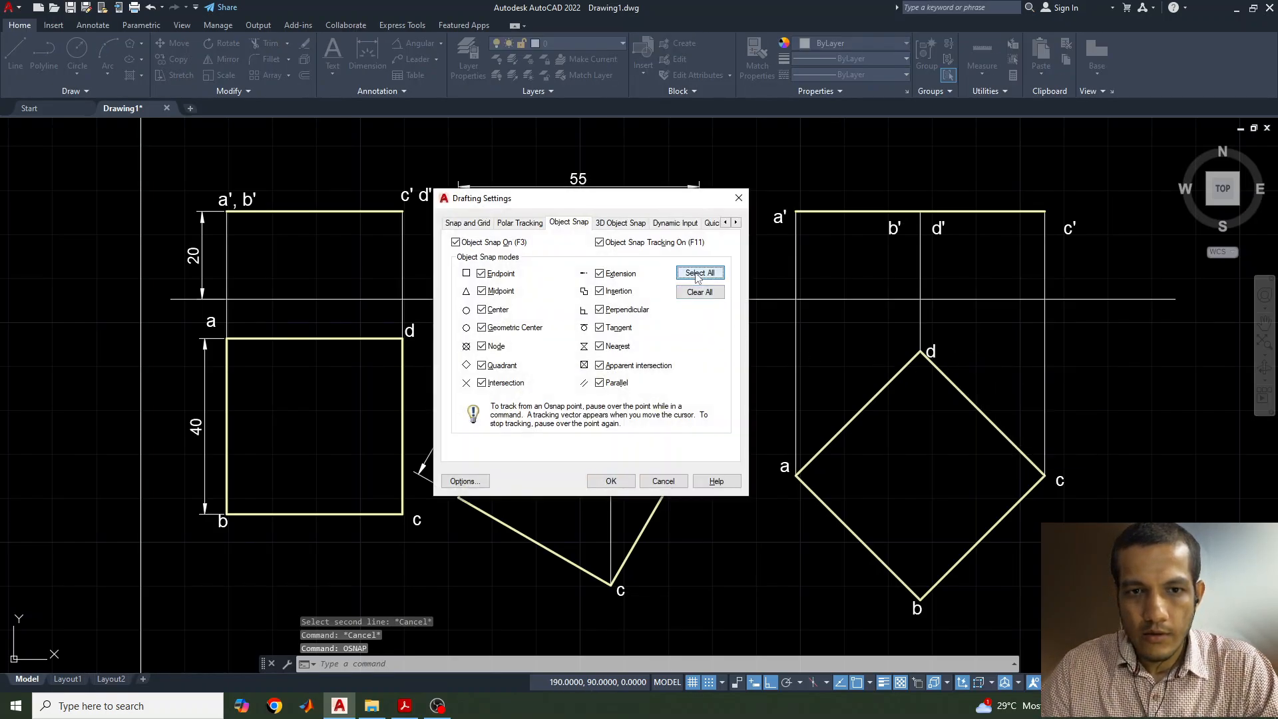
{"action": "left_click", "coordinate": [610, 480]}
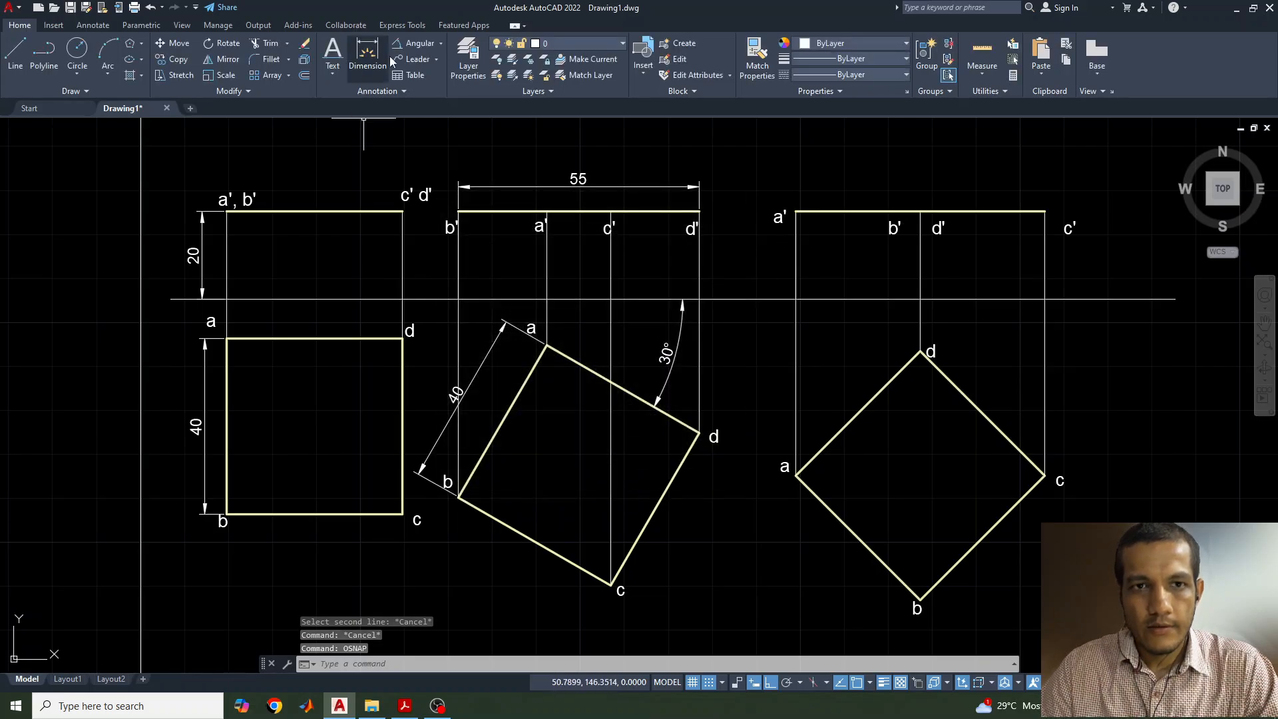
{"action": "left_click", "coordinate": [403, 45]}
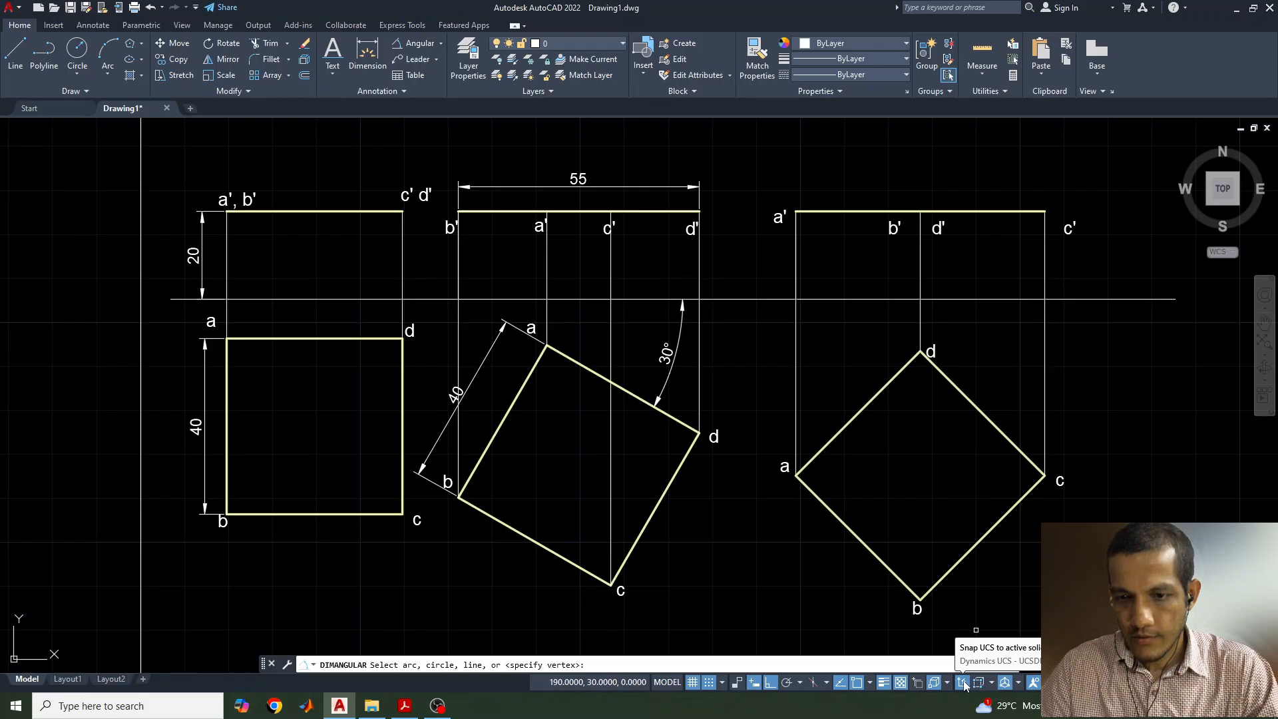
{"action": "key", "text": "Escape"}
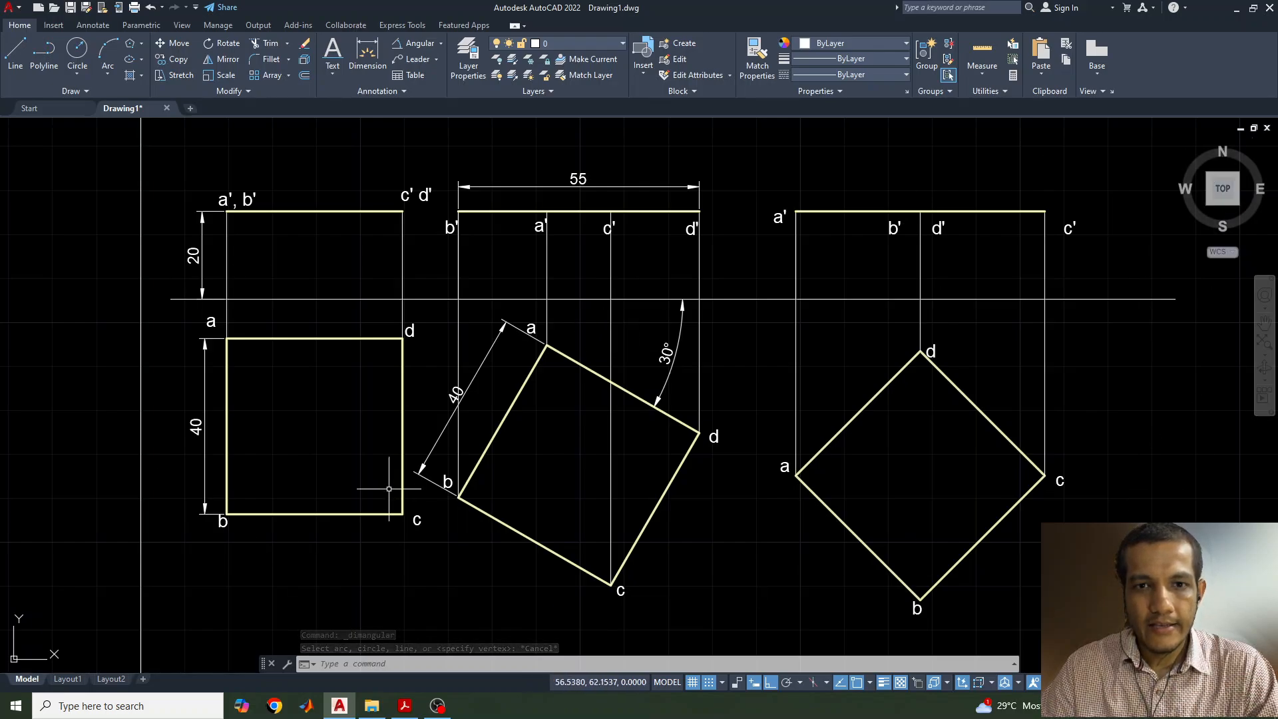
Switch to EG PPT.pdf in Acrobat to compare the drawing with the reference projections of the square plane, and return to AutoCAD
{"action": "left_click", "coordinate": [399, 708]}
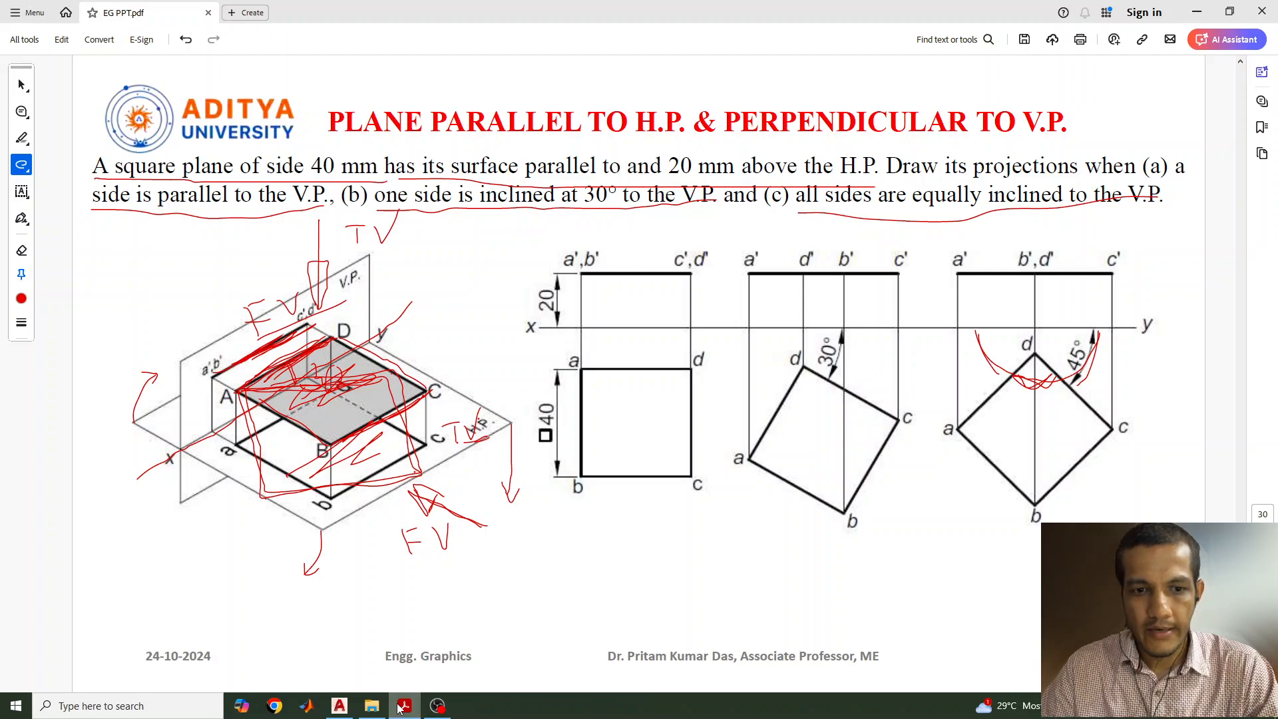
{"action": "left_click", "coordinate": [400, 708]}
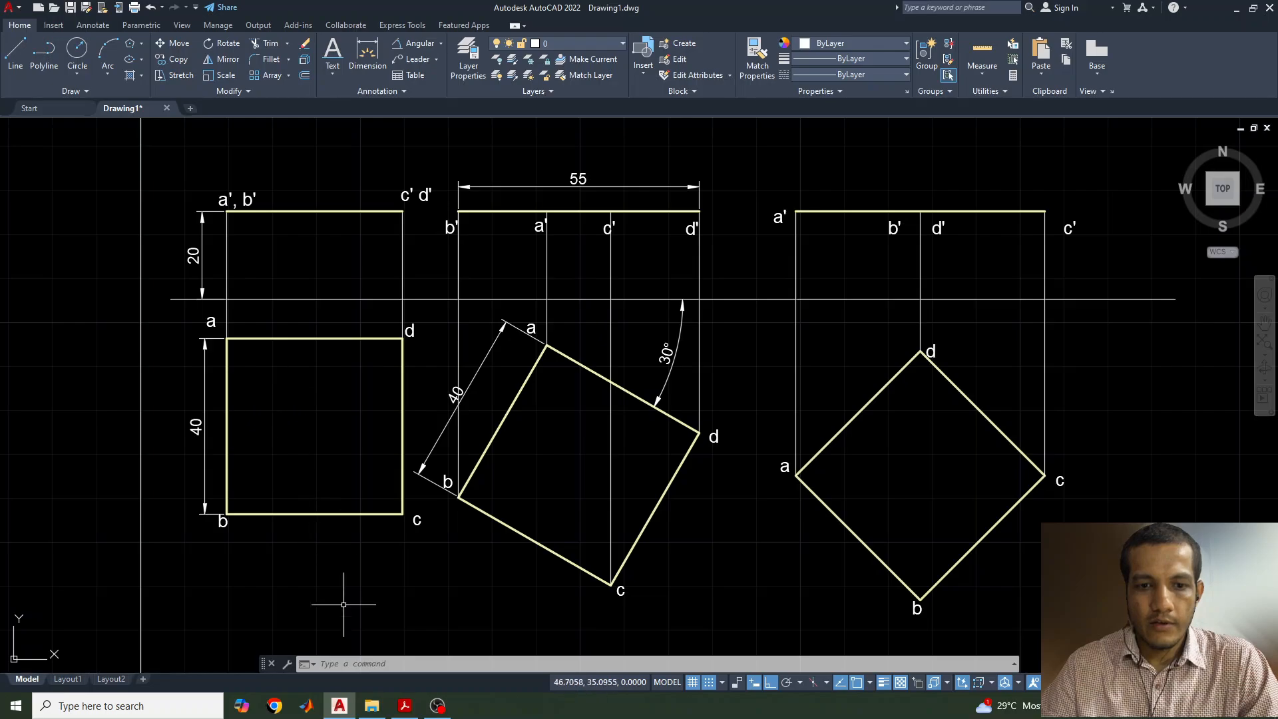
{"action": "left_click", "coordinate": [401, 705]}
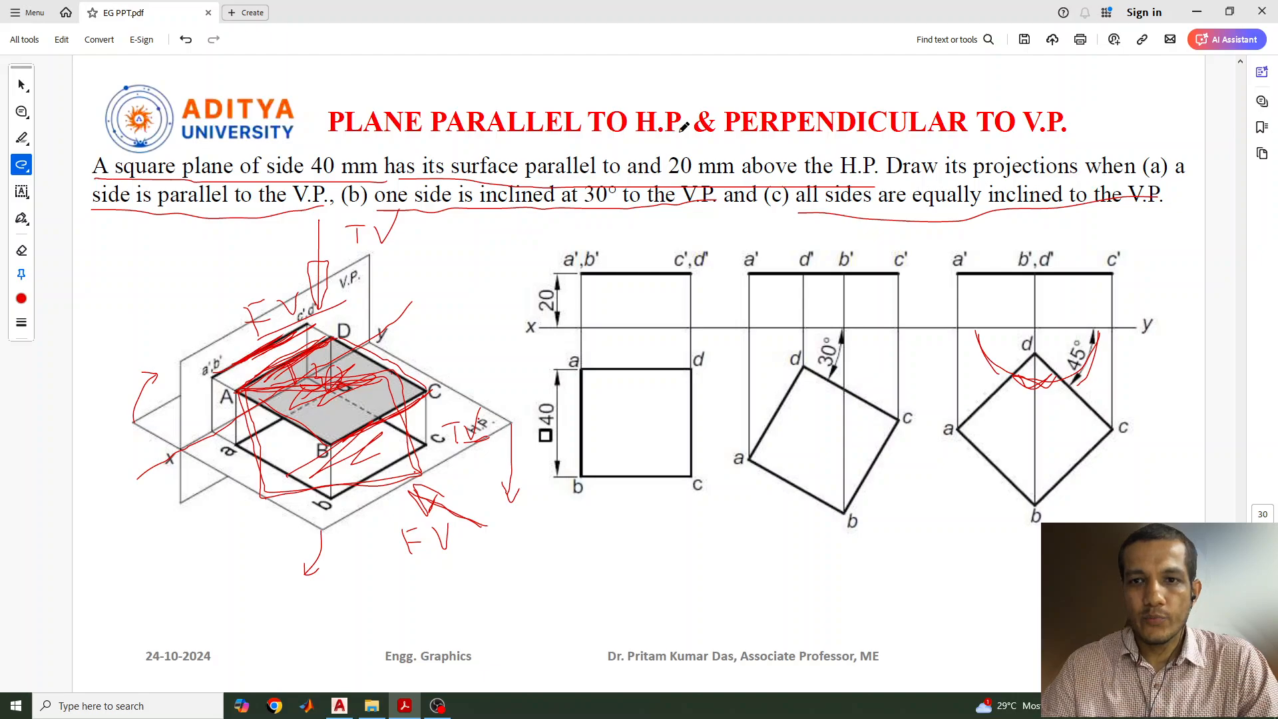
{"action": "left_click", "coordinate": [437, 704]}
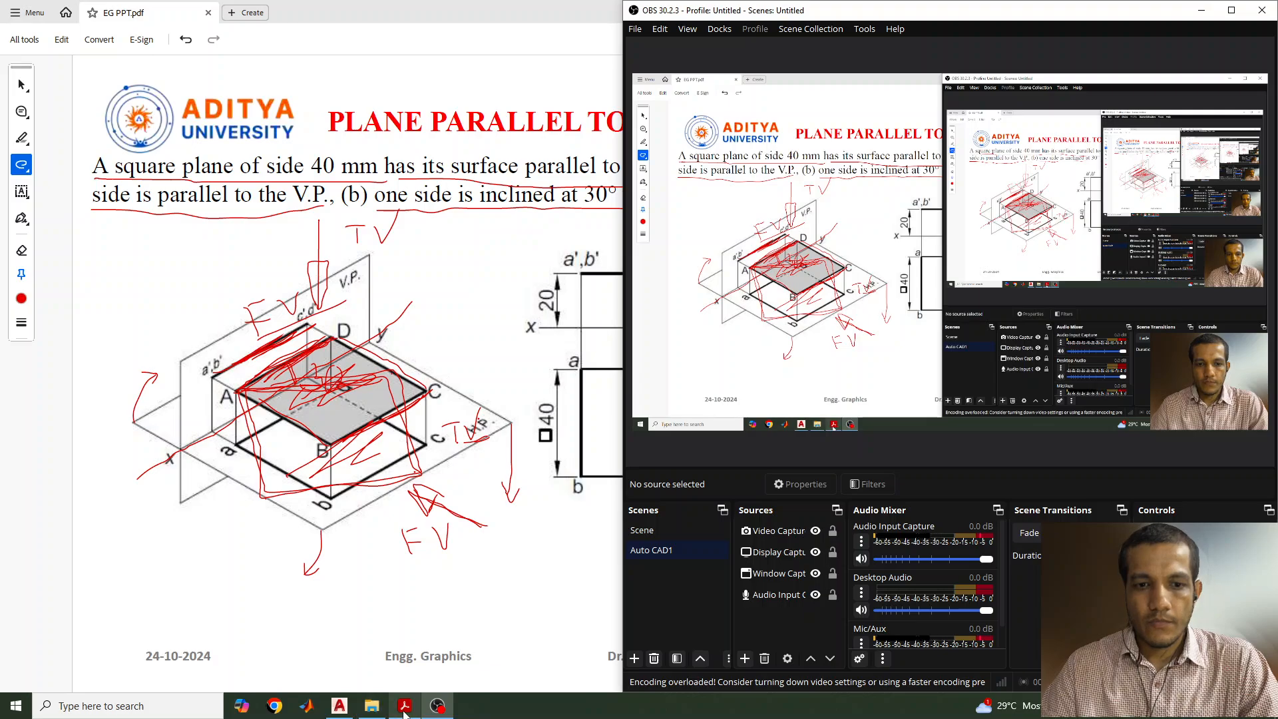
{"action": "left_click", "coordinate": [340, 706]}
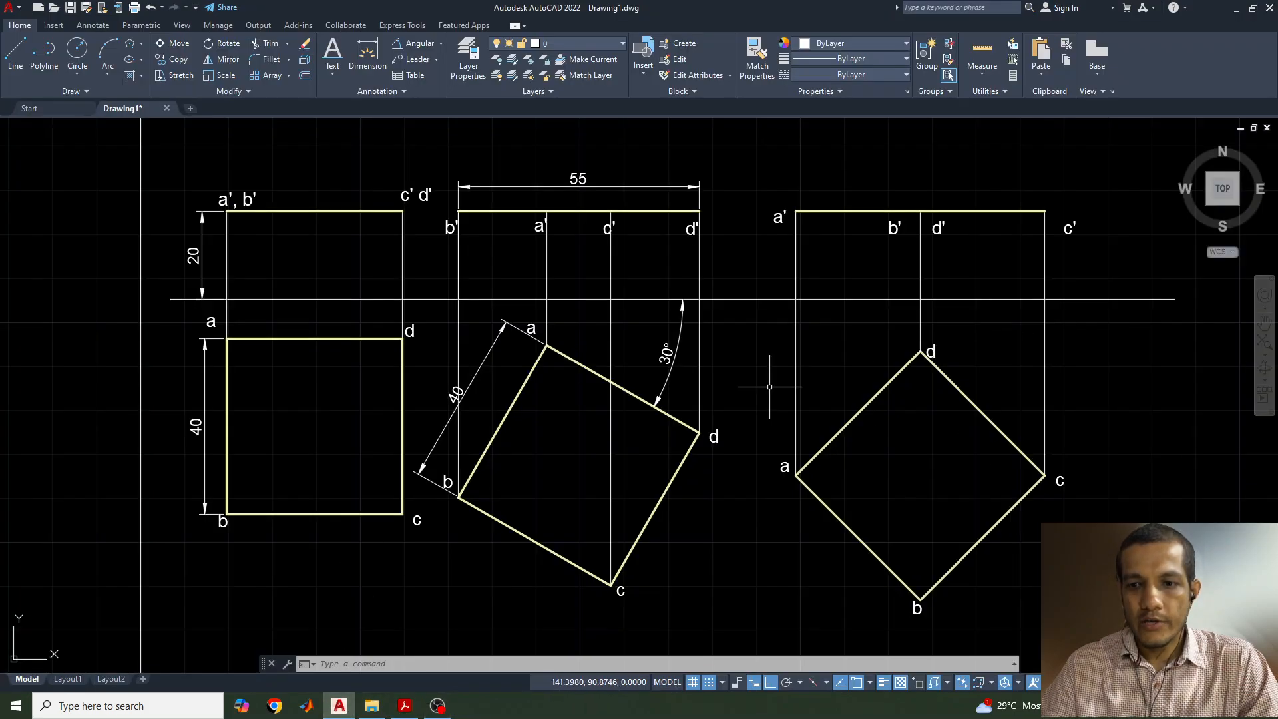